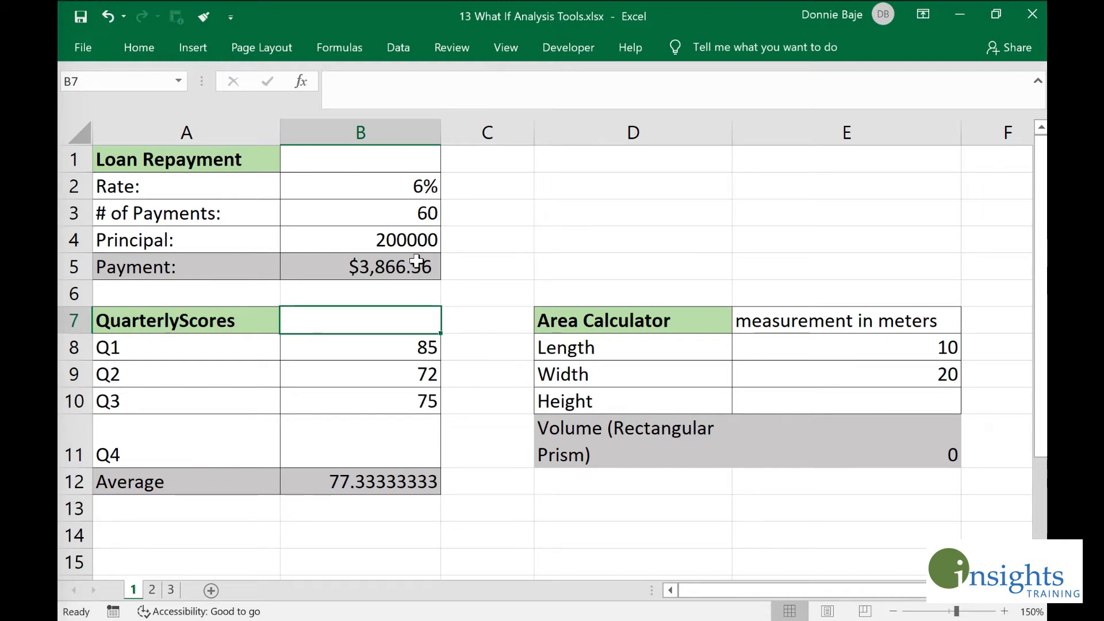
# Step: Examine the Loan Repayment table's rate, number of payments and principal, and the cell references in the payment formula in B5
pyautogui.moveTo(215, 167); pyautogui.dragTo(326, 266)
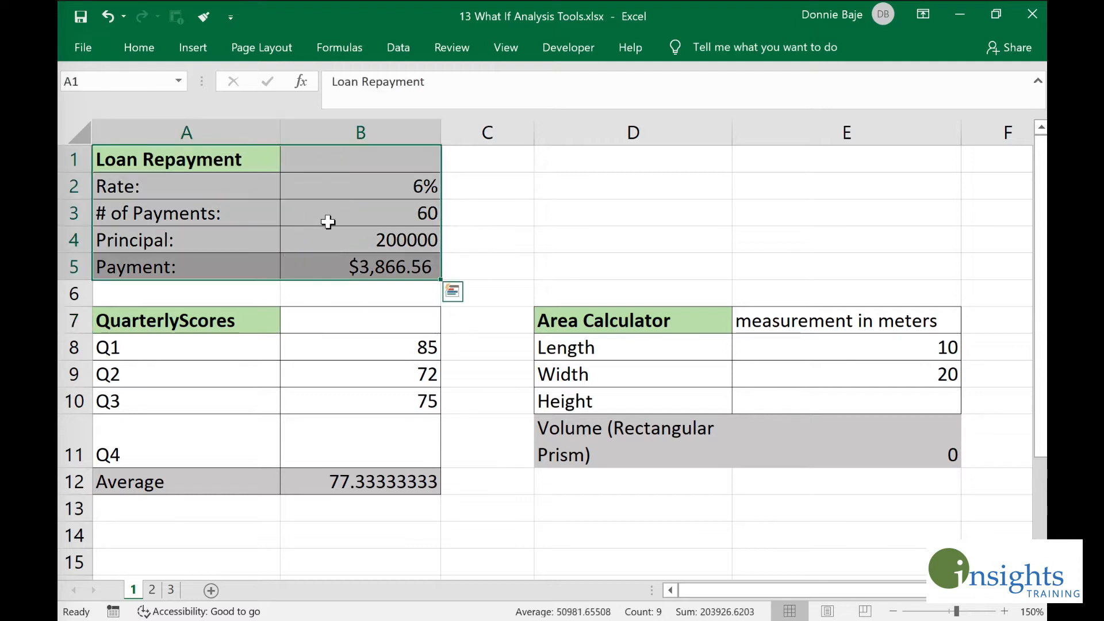
pyautogui.click(329, 185)
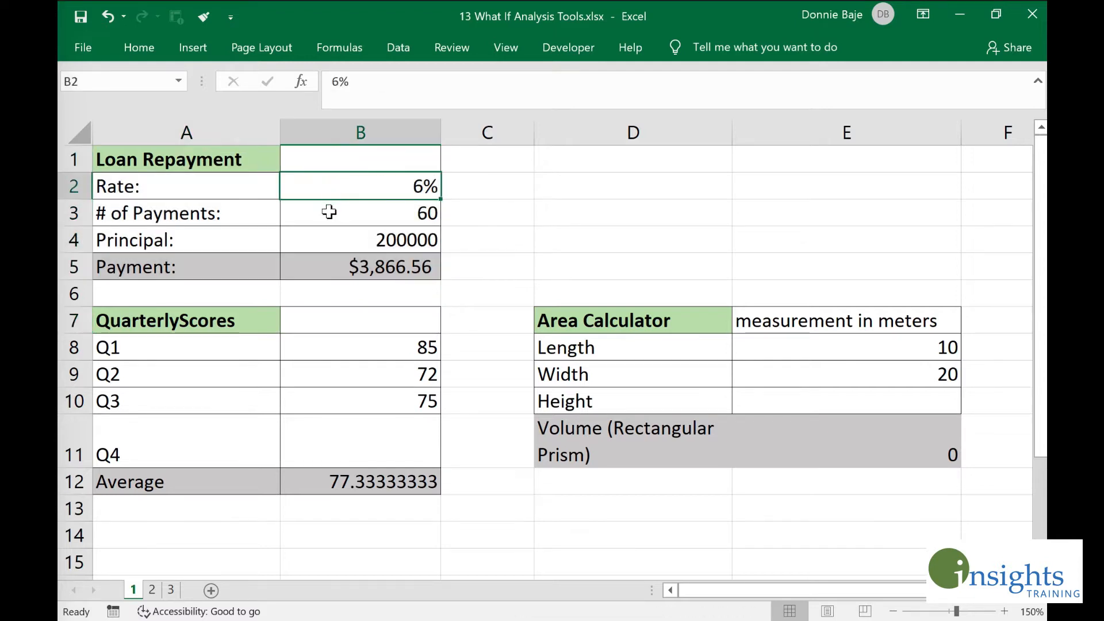
pyautogui.click(329, 211)
pyautogui.click(327, 242)
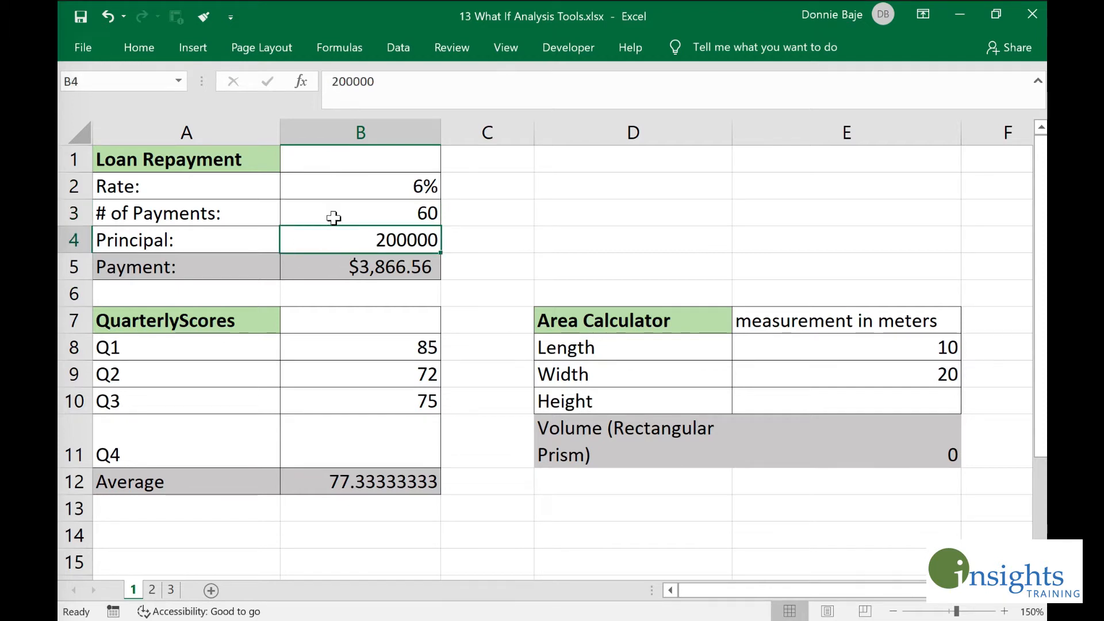
pyautogui.click(335, 262)
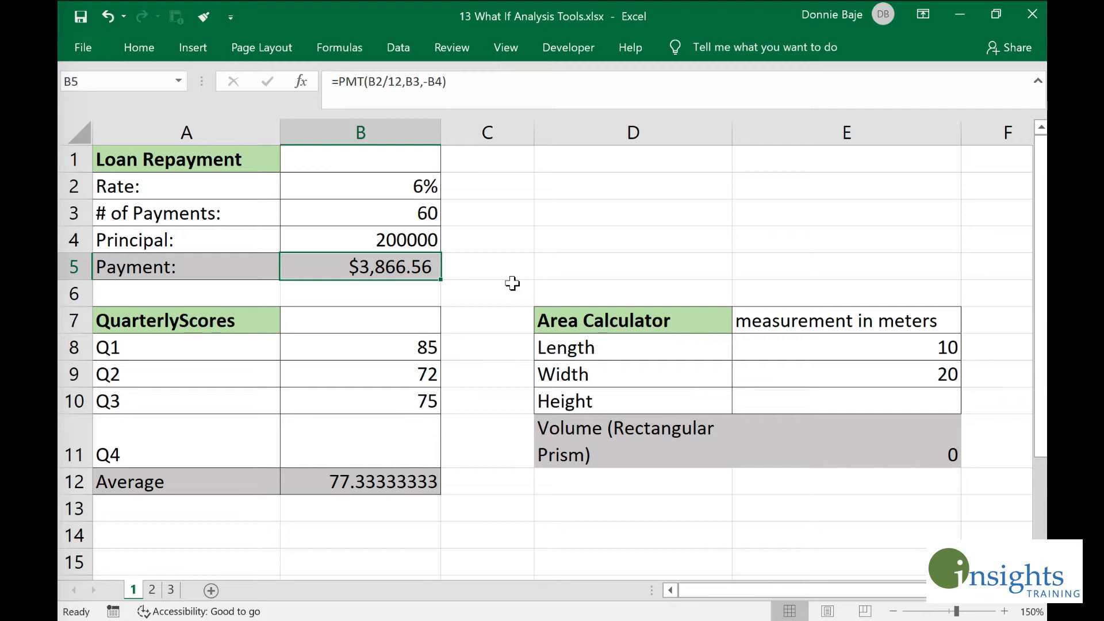
pyautogui.click(416, 241)
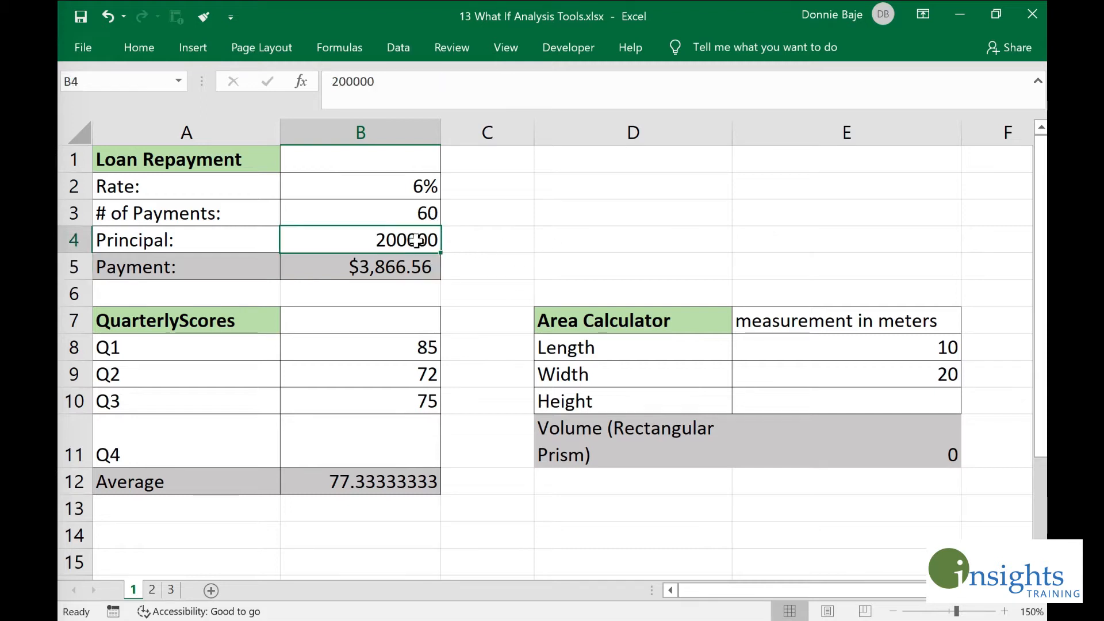
pyautogui.click(377, 272)
pyautogui.doubleClick(395, 267)
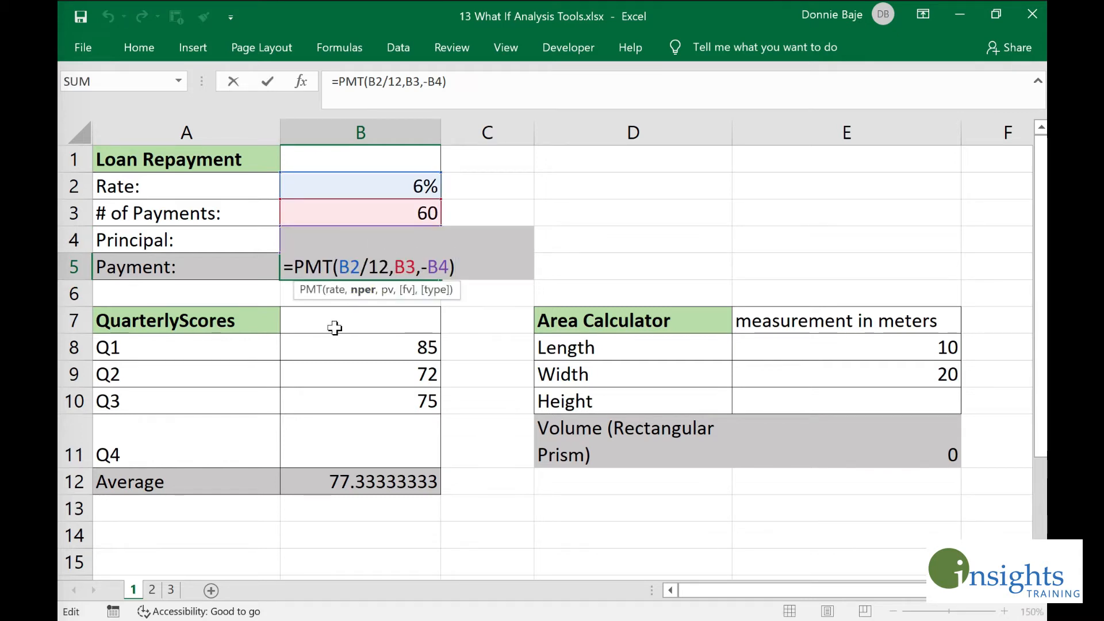
pyautogui.press('Return')
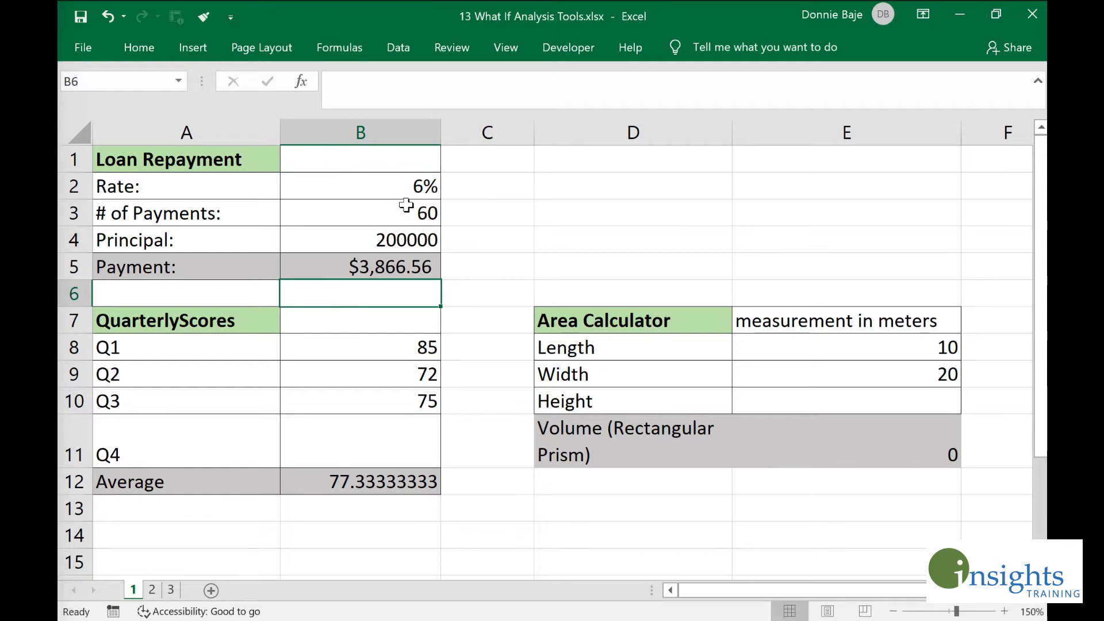
pyautogui.click(374, 217)
pyautogui.click(363, 266)
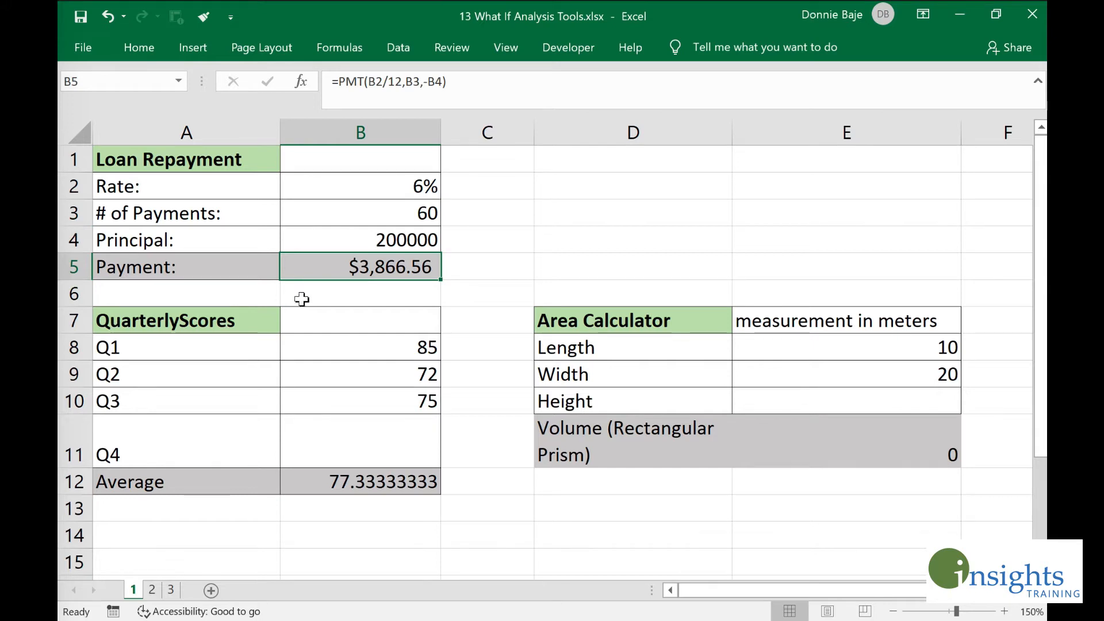
pyautogui.doubleClick(338, 258)
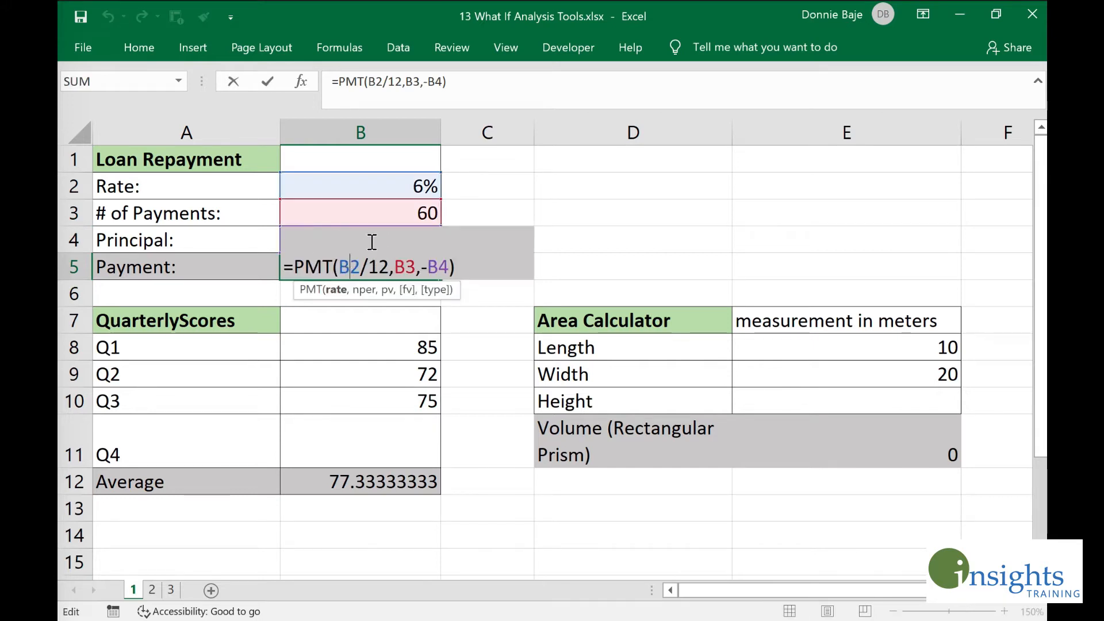
pyautogui.press('Return')
# Step: Try 120 as the number of payments in B3 and undo the change
pyautogui.click(378, 212)
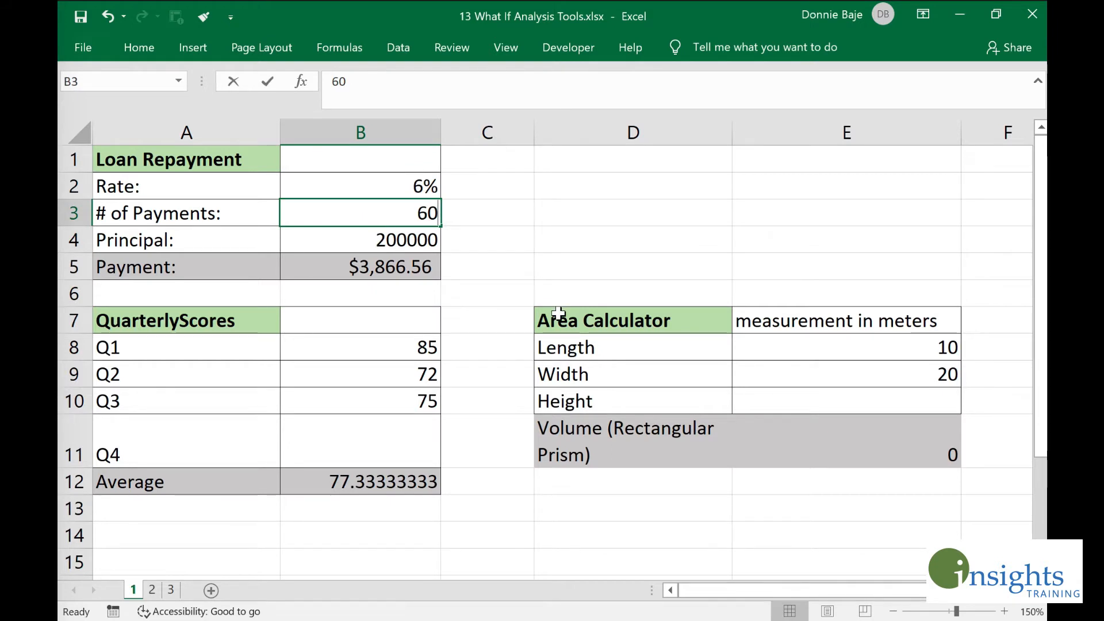
pyautogui.write('120')
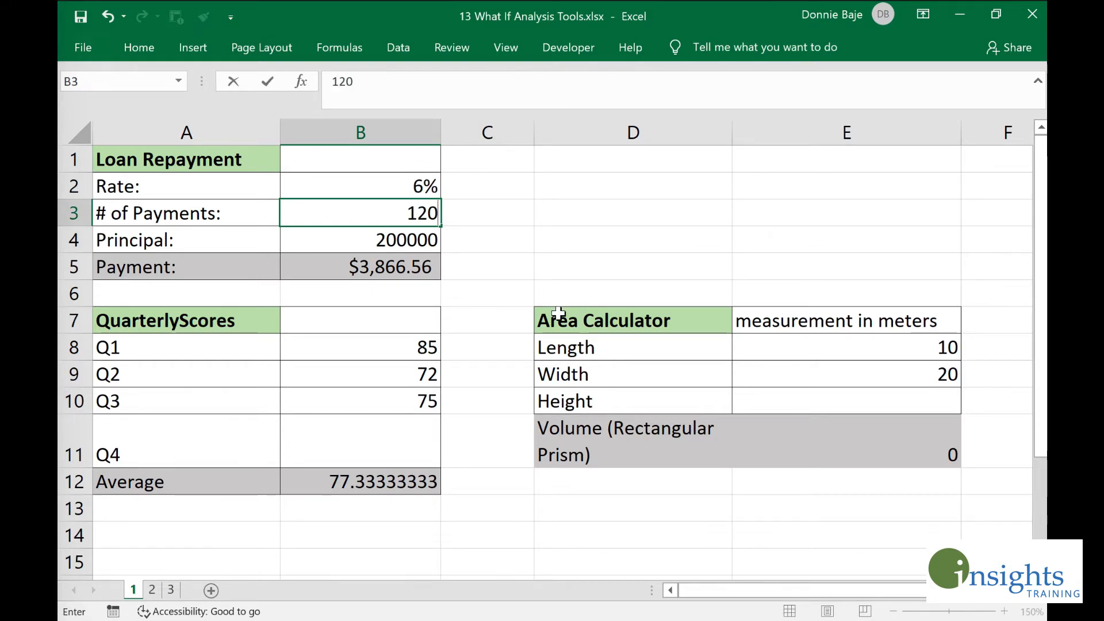
pyautogui.press('Return')
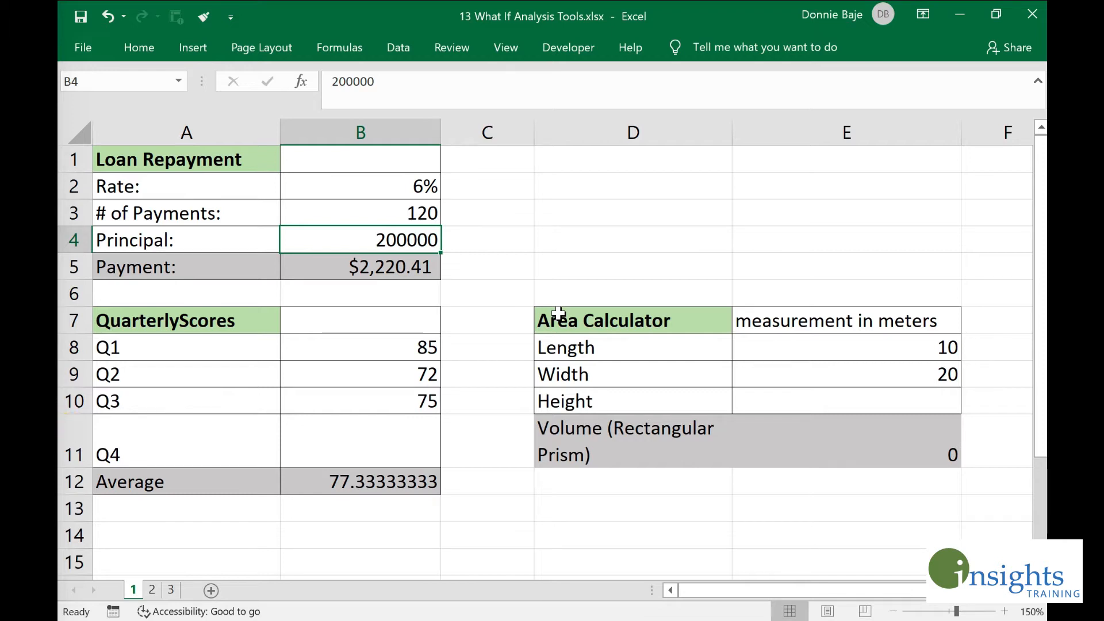
pyautogui.hotkey('ctrl', 'z')
# Step: Try a 4% loan rate in B2 and set it back to 6%
pyautogui.click(351, 186)
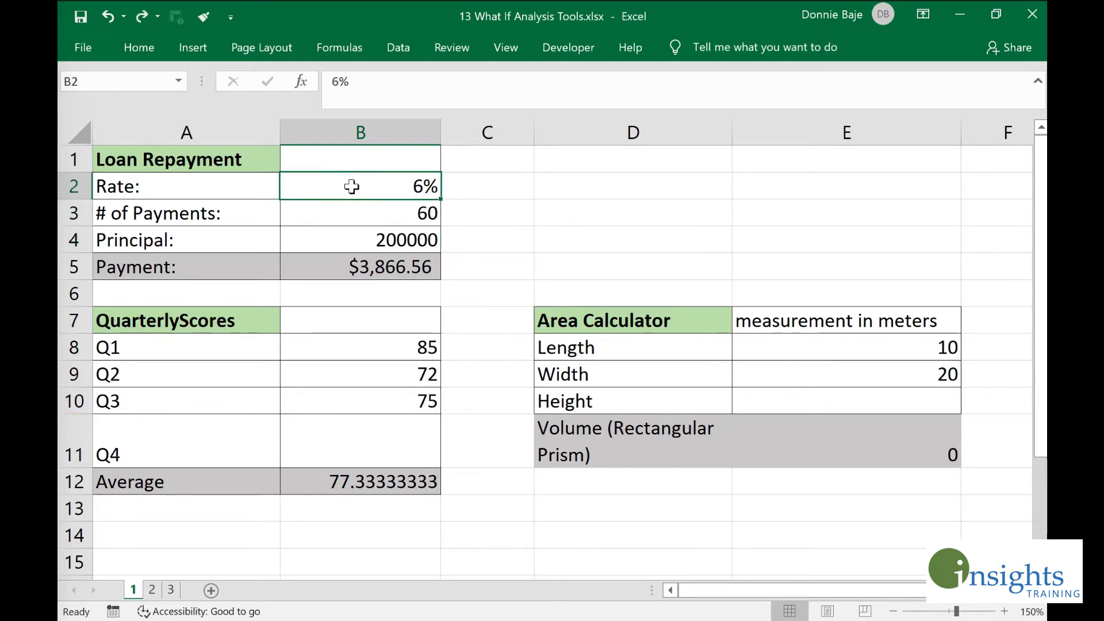
pyautogui.write('4')
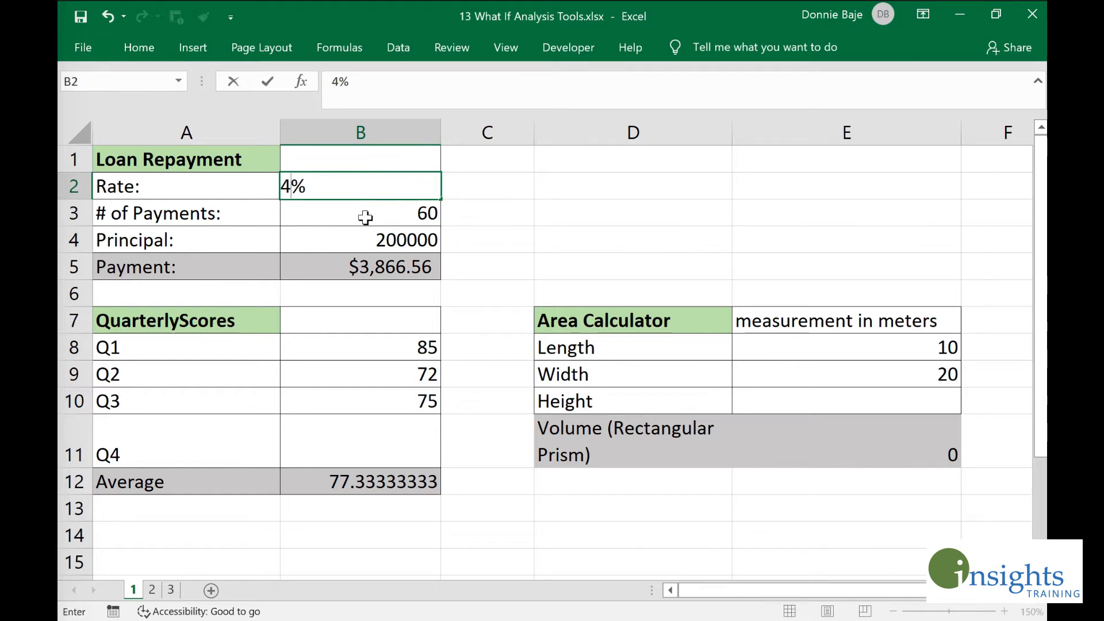
pyautogui.press('Return')
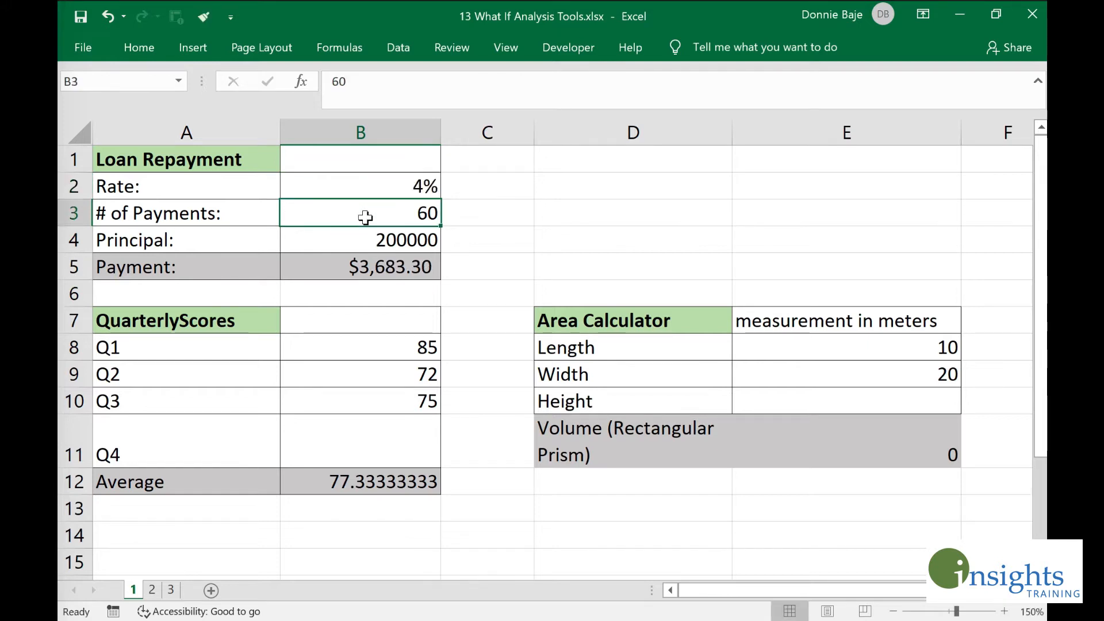
pyautogui.click(407, 185)
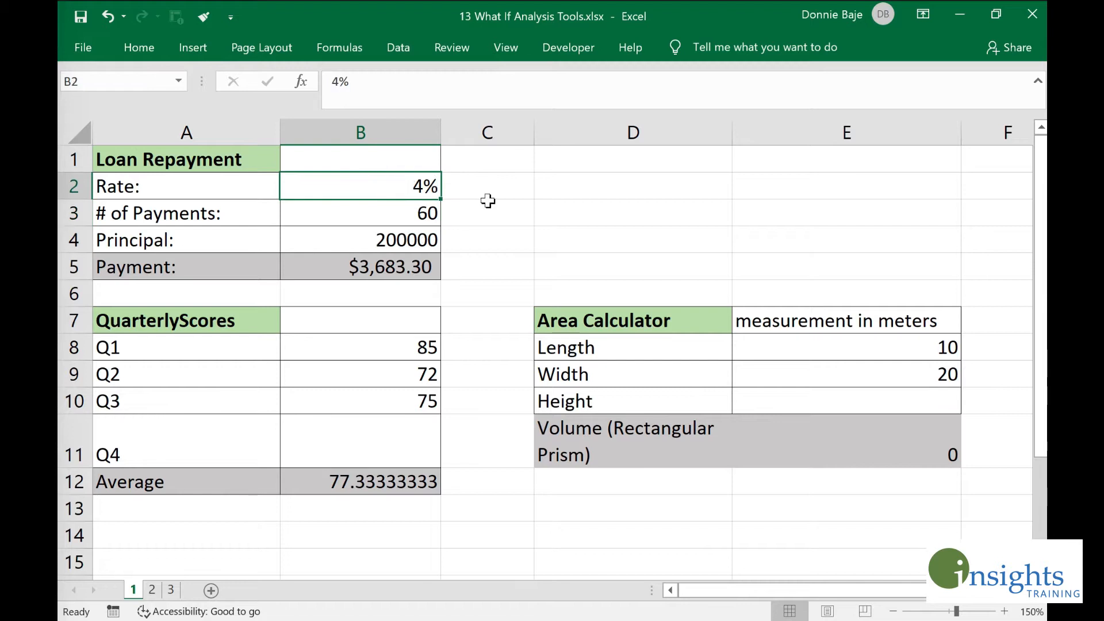
pyautogui.write('6')
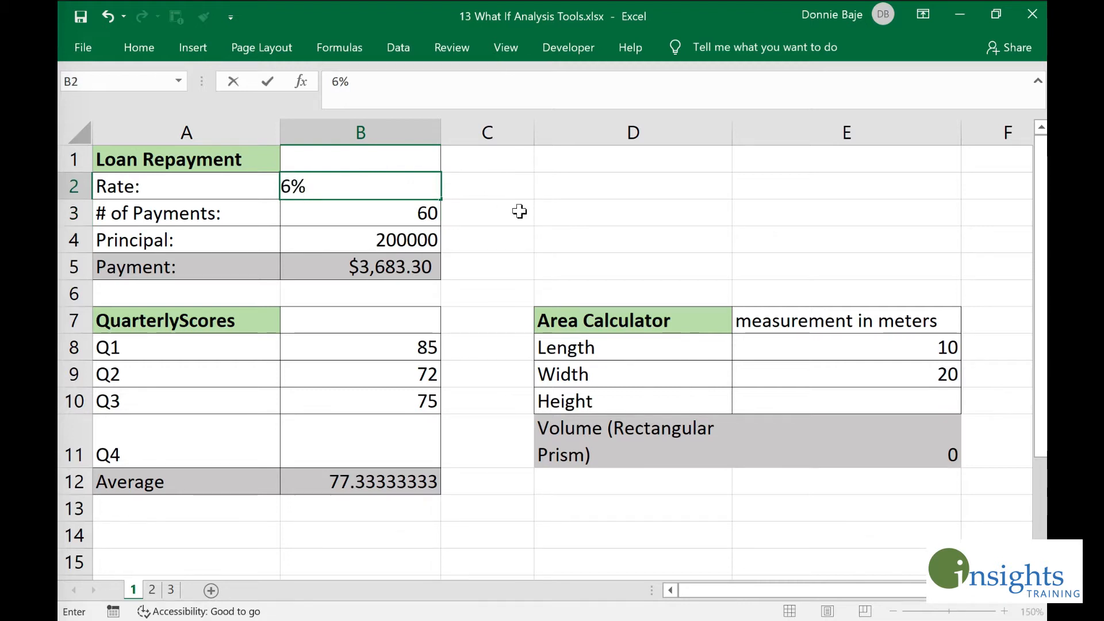
pyautogui.press('Return')
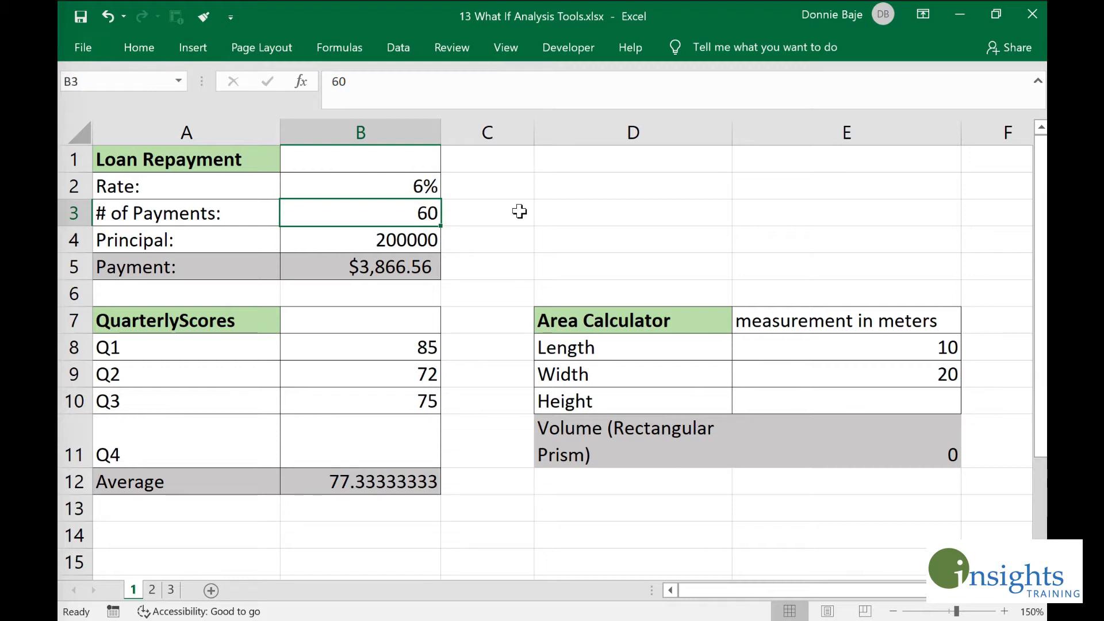
# Step: Start a Goal Seek what-if analysis with the loan payment cell B5 as the set cell
pyautogui.click(403, 240)
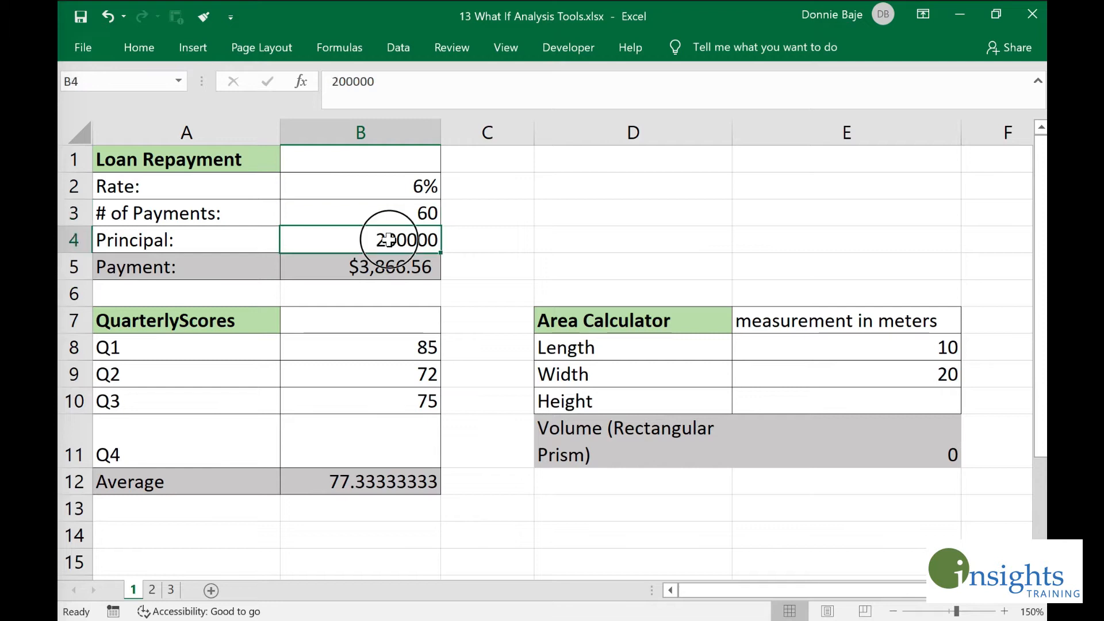
pyautogui.click(439, 270)
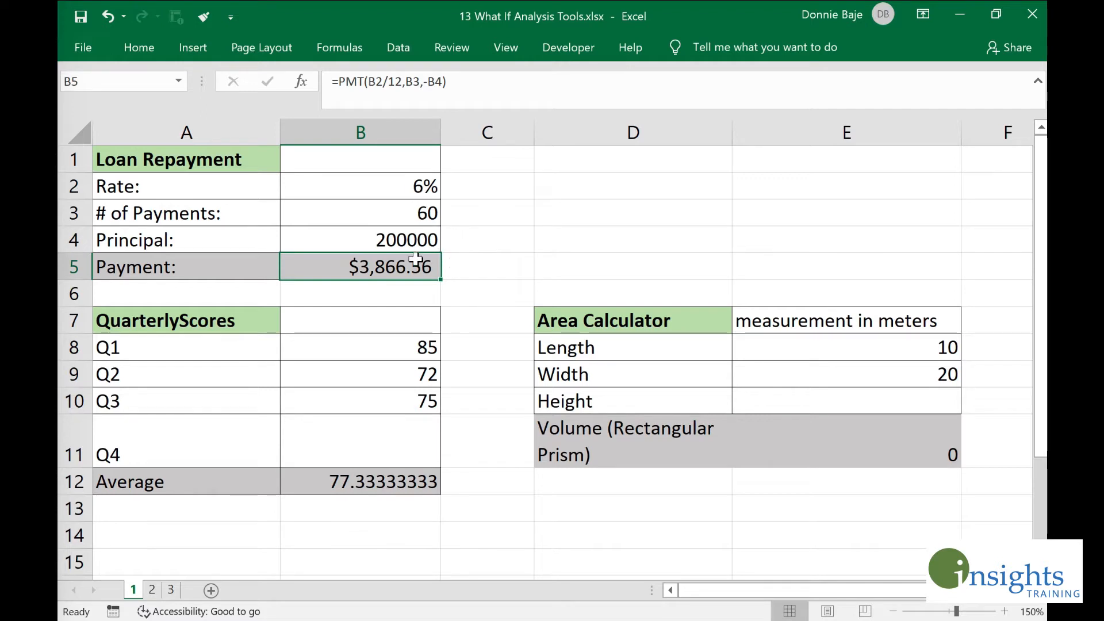
pyautogui.click(401, 49)
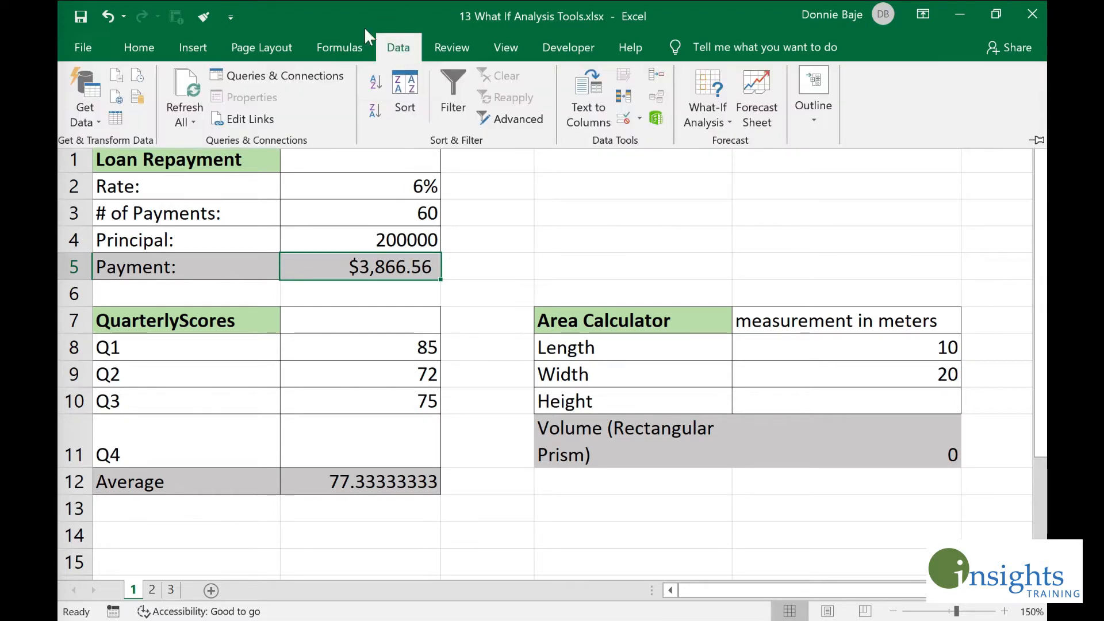
pyautogui.click(725, 109)
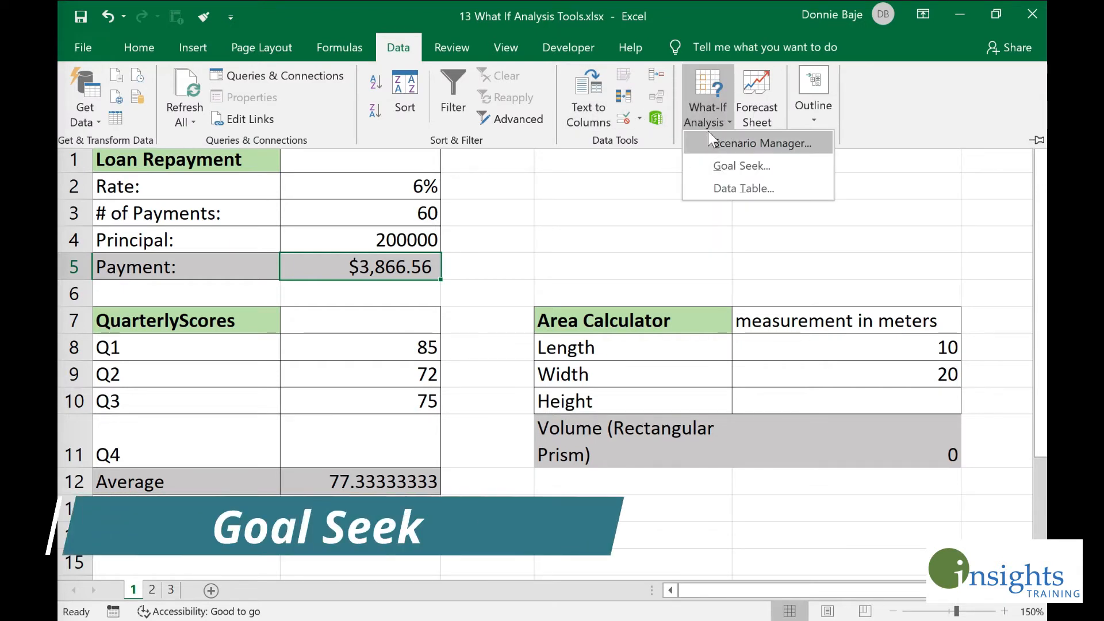
pyautogui.click(811, 162)
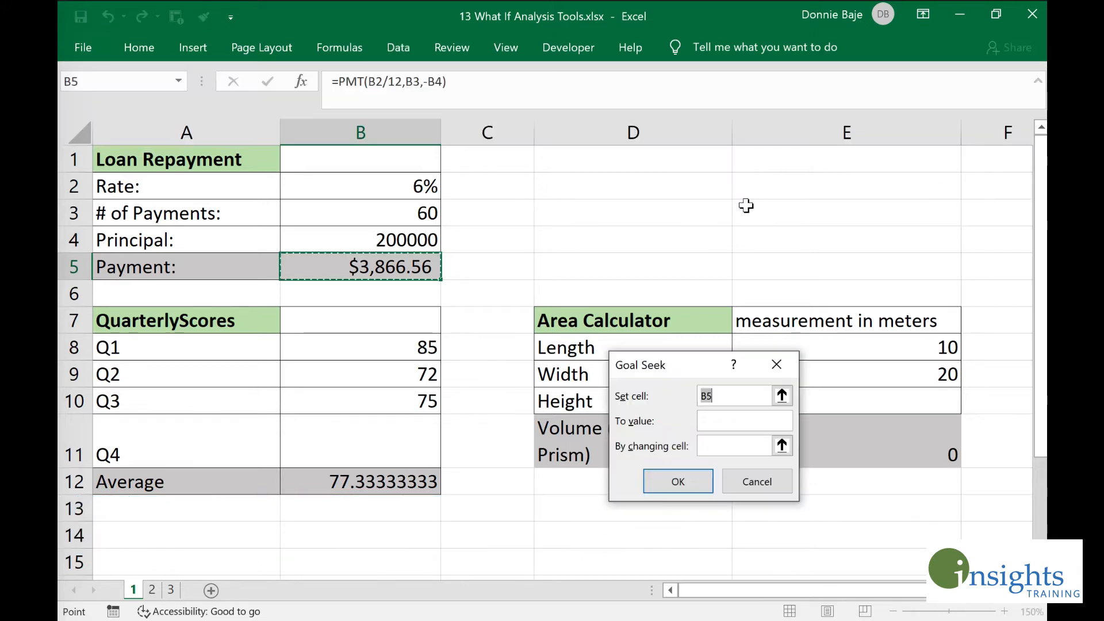
pyautogui.moveTo(676, 372); pyautogui.dragTo(561, 160)
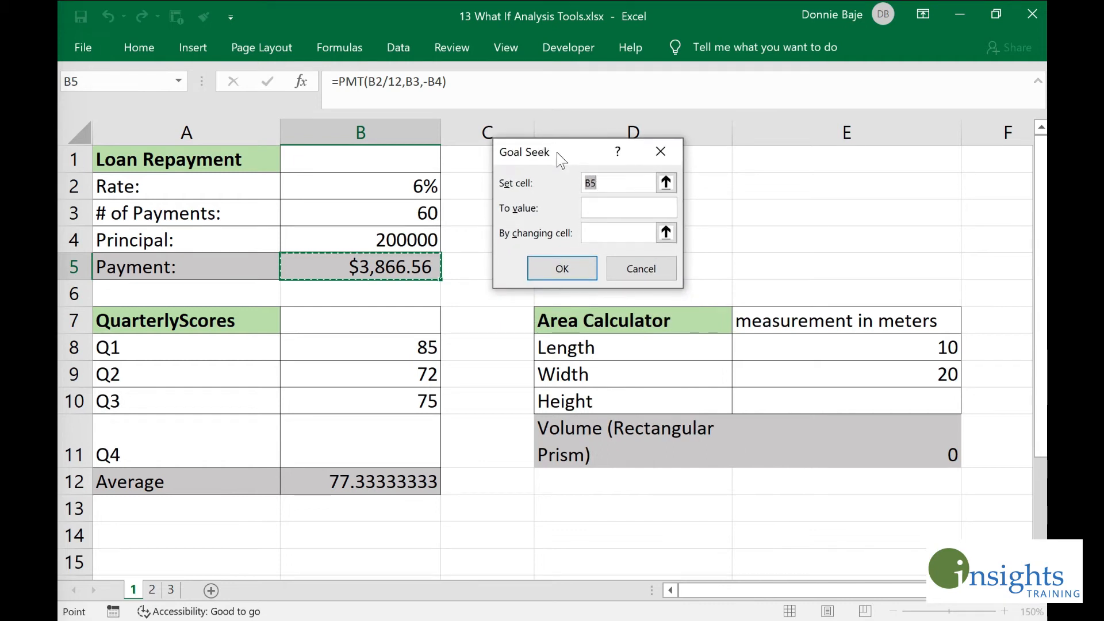
pyautogui.click(604, 181)
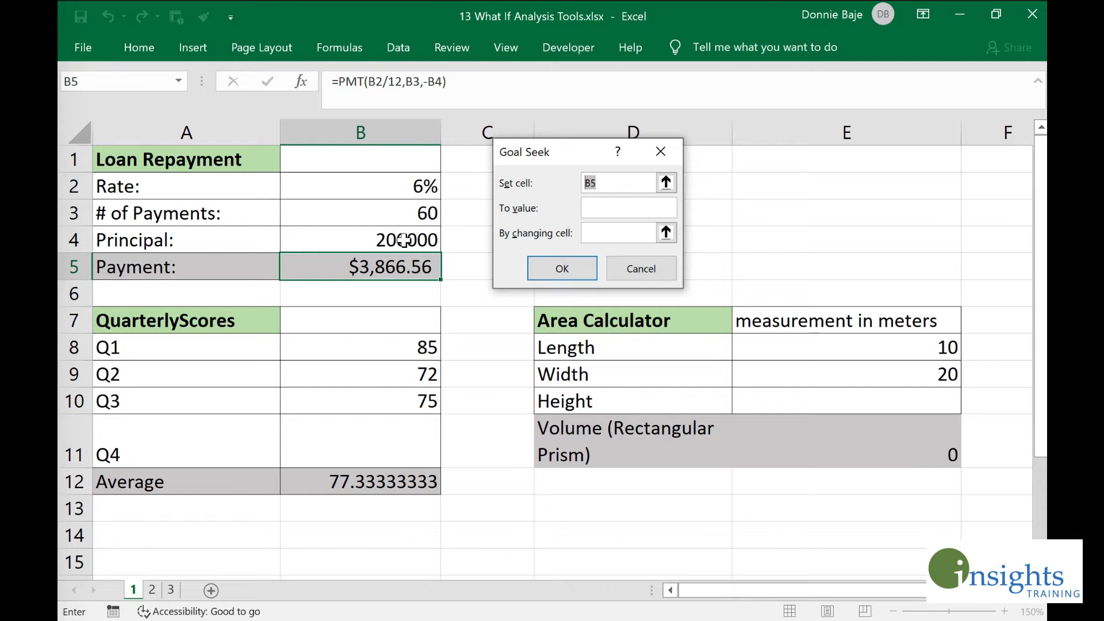
# Step: Goal-seek the loan payment to 5000 by changing the principal in B4, and accept the solution
pyautogui.click(599, 211)
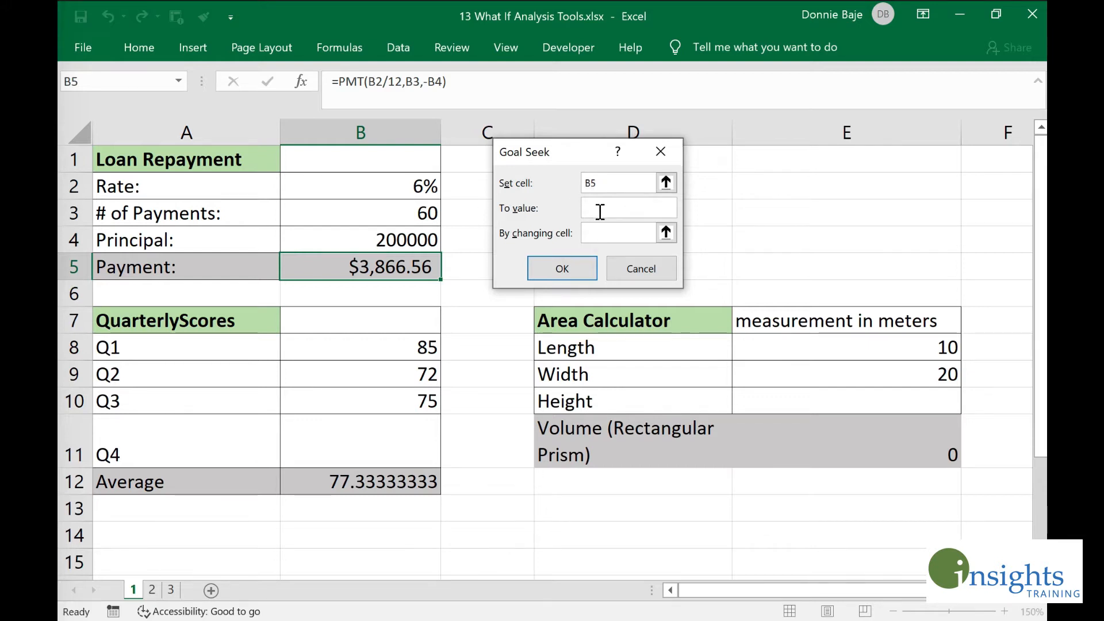
pyautogui.write('5000')
pyautogui.click(618, 238)
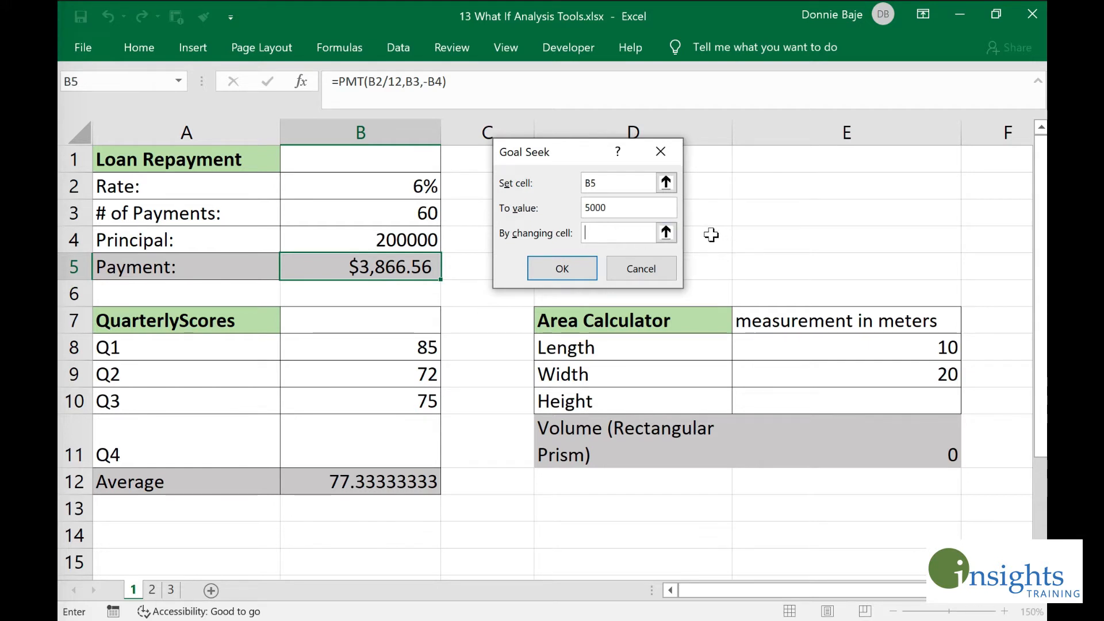
pyautogui.click(366, 241)
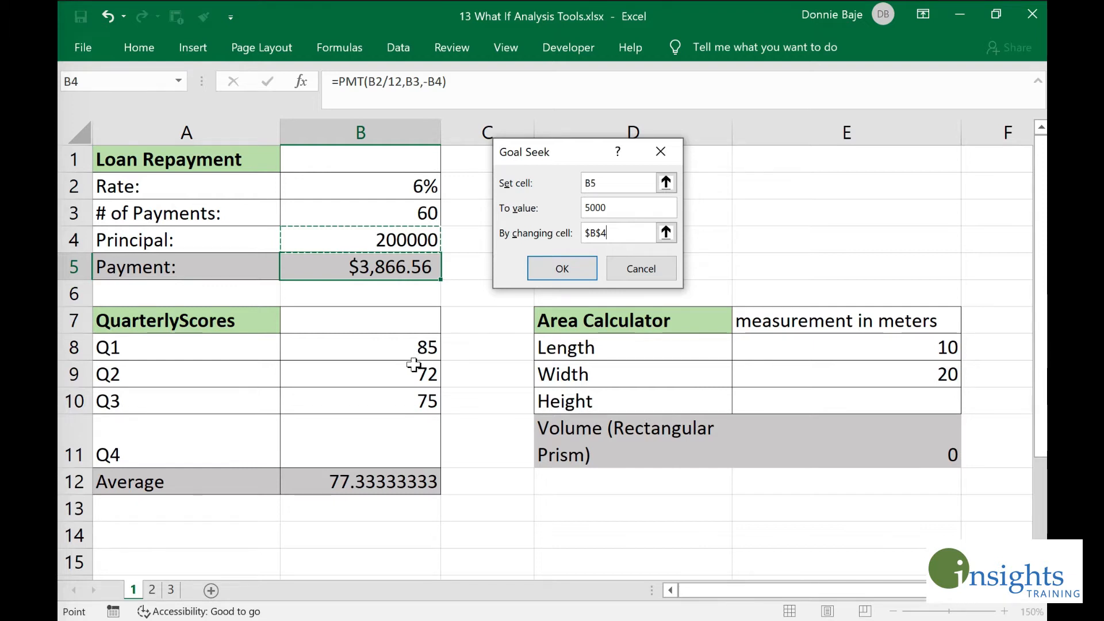
pyautogui.moveTo(604, 180); pyautogui.dragTo(567, 180)
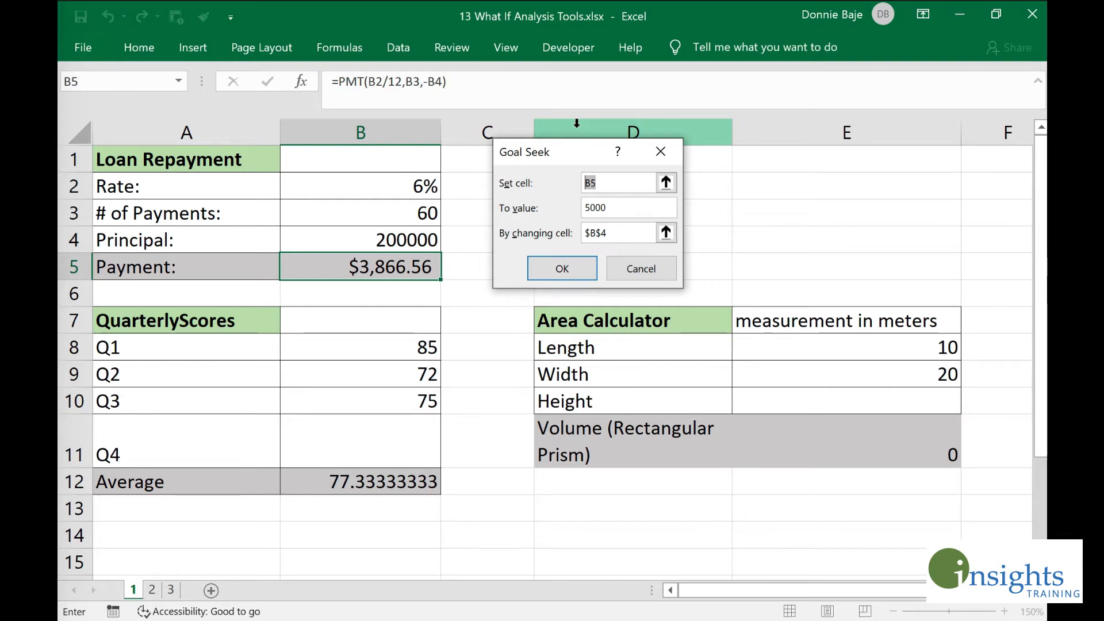
pyautogui.click(548, 271)
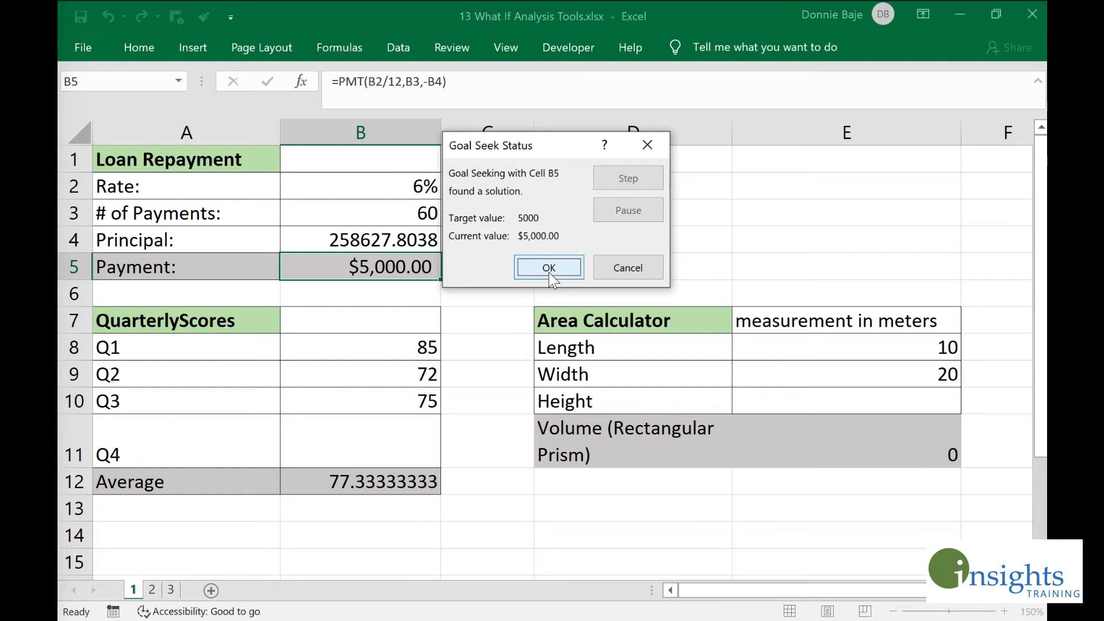
pyautogui.click(549, 271)
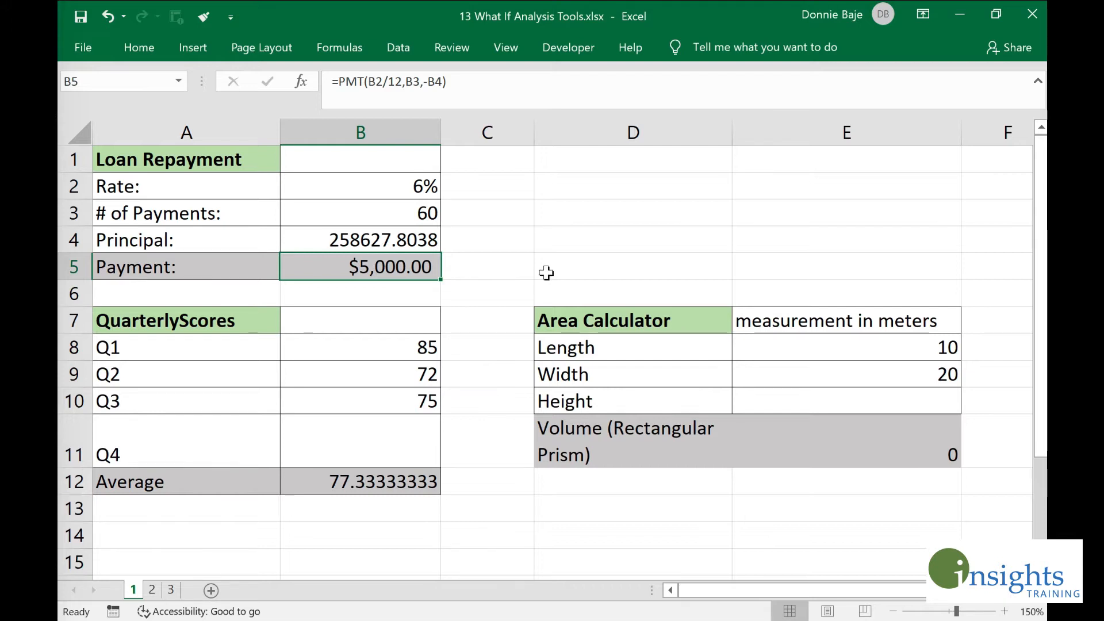
# Step: Examine the QuarterlyScores table's Q1 to Q3 scores, the blank Q4 cell and the average formula in B12
pyautogui.moveTo(277, 322); pyautogui.dragTo(290, 473)
pyautogui.click(308, 443)
pyautogui.moveTo(339, 348); pyautogui.dragTo(334, 391)
pyautogui.click(345, 482)
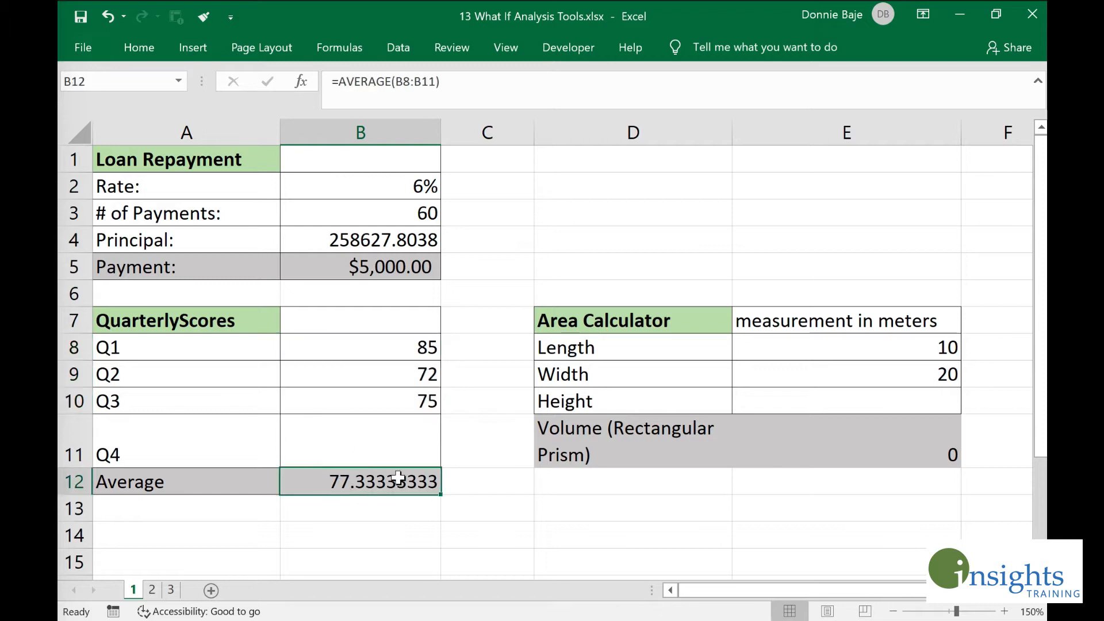
pyautogui.doubleClick(394, 481)
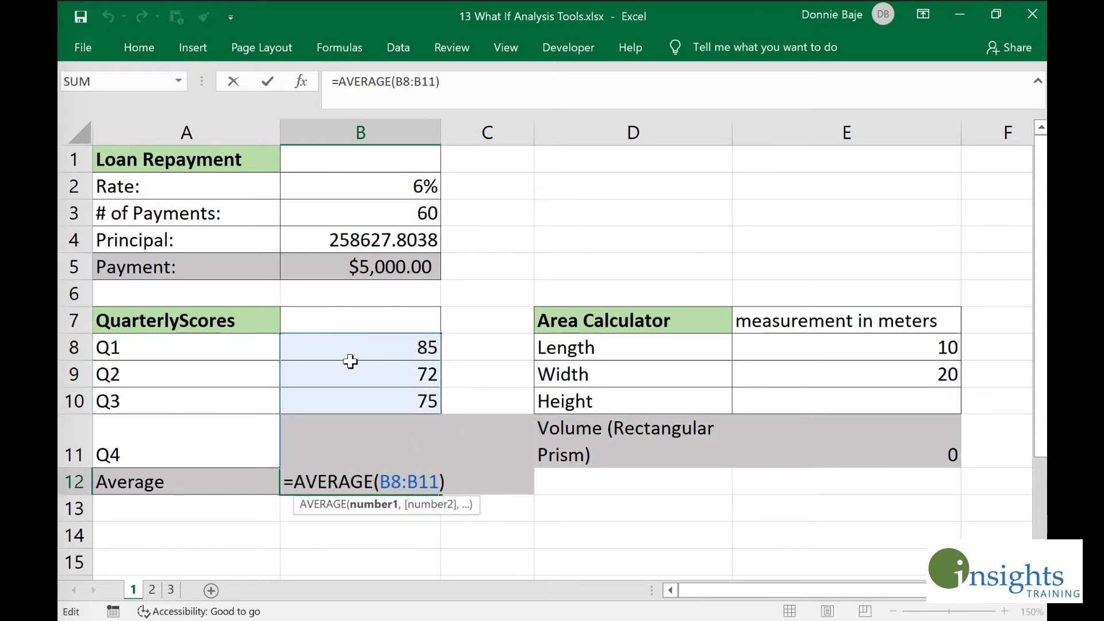
pyautogui.press('Return')
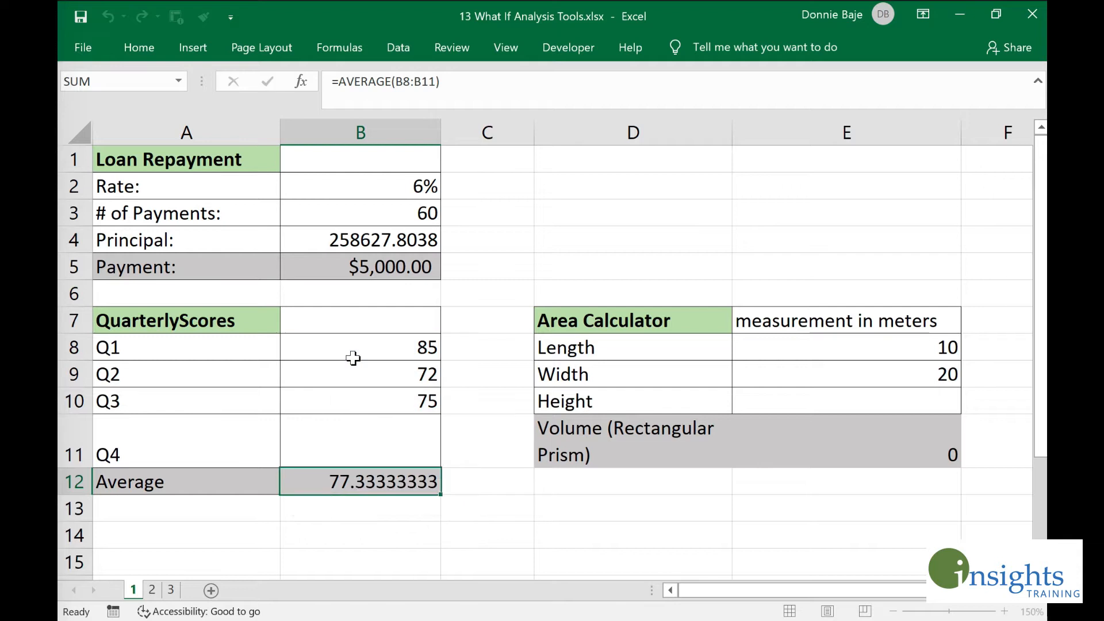
pyautogui.click(385, 432)
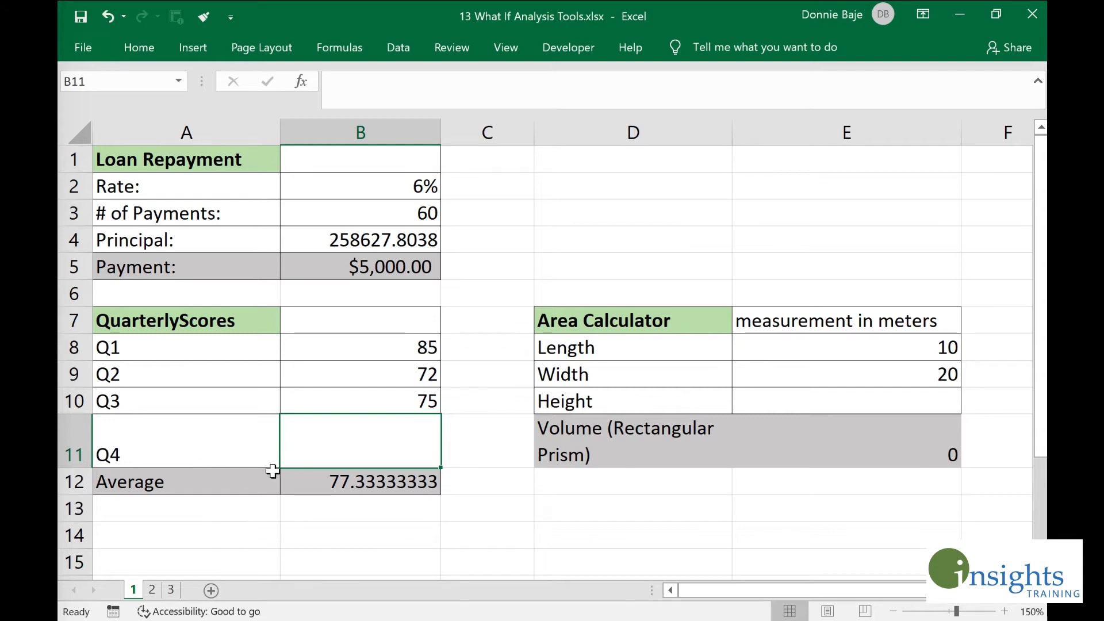
# Step: Try Q4 scores of 81, 82 and 83 in B11 to test the average, and clear the cell again
pyautogui.click(303, 481)
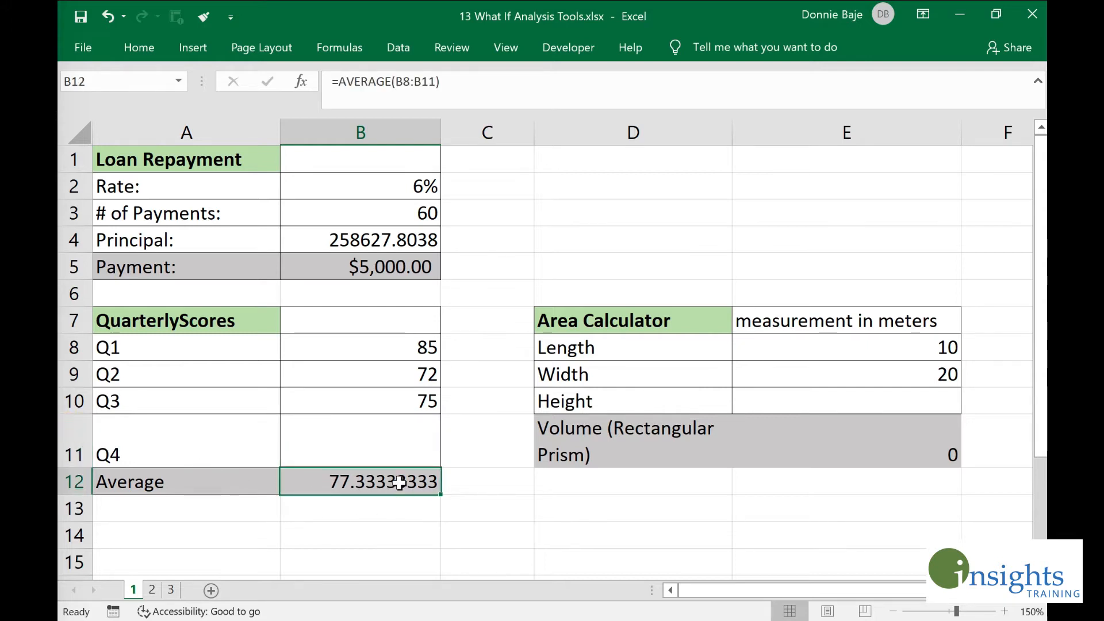
pyautogui.click(380, 447)
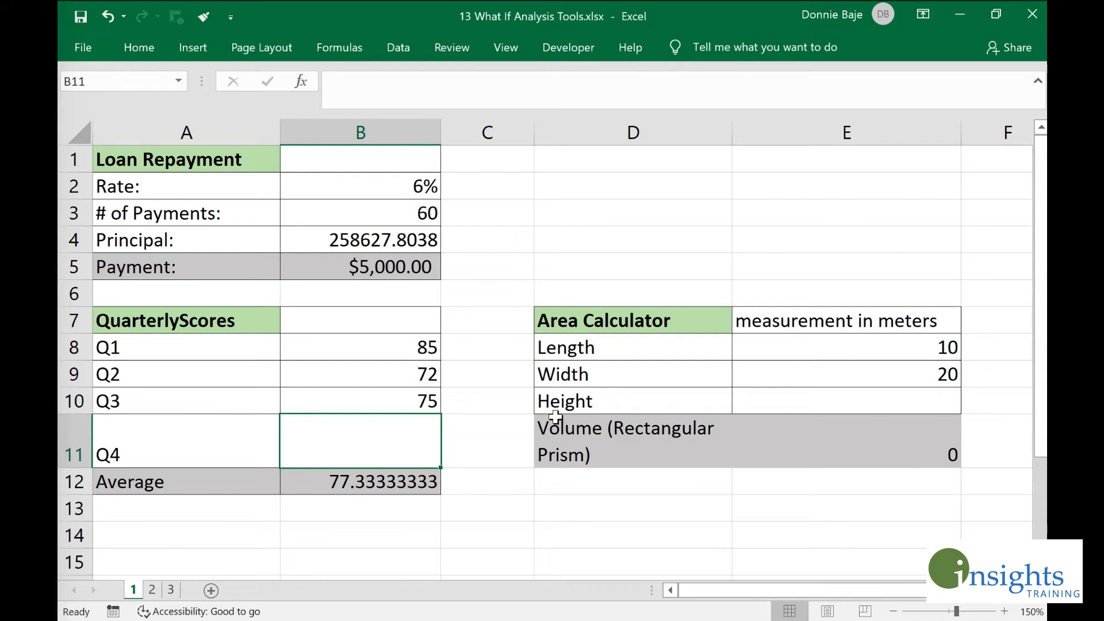
pyautogui.write('81')
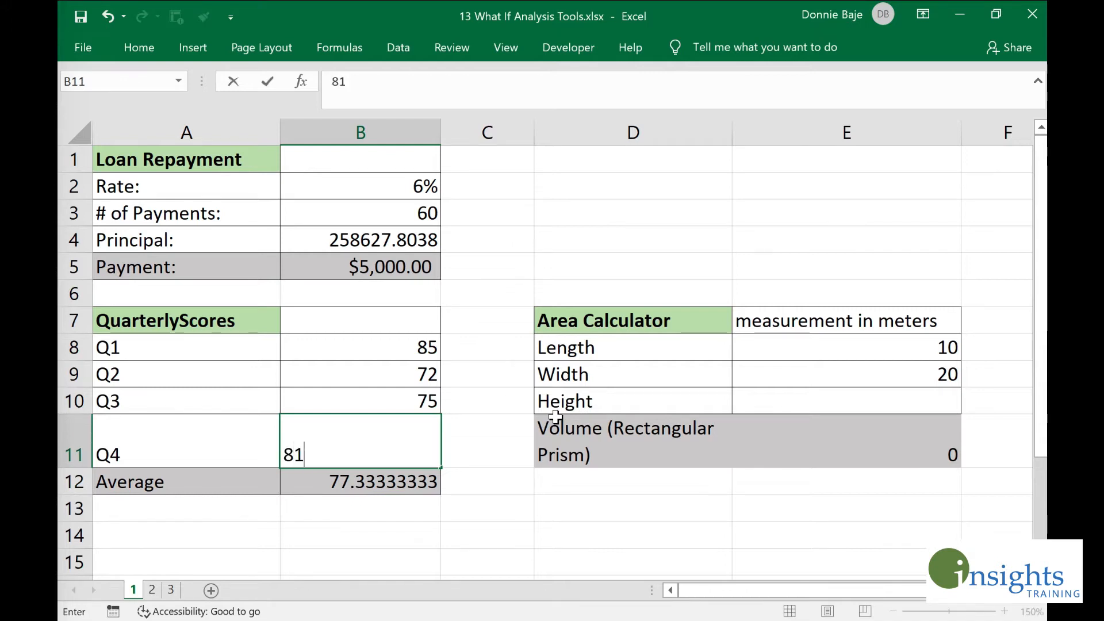
pyautogui.press('Return')
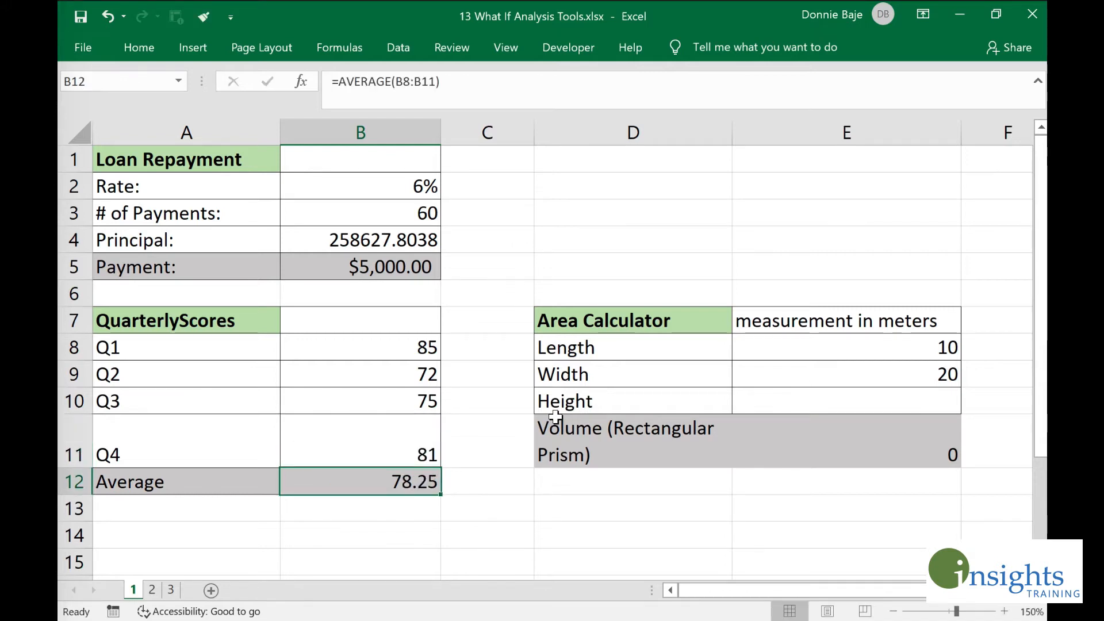
pyautogui.press('Up')
pyautogui.write('82')
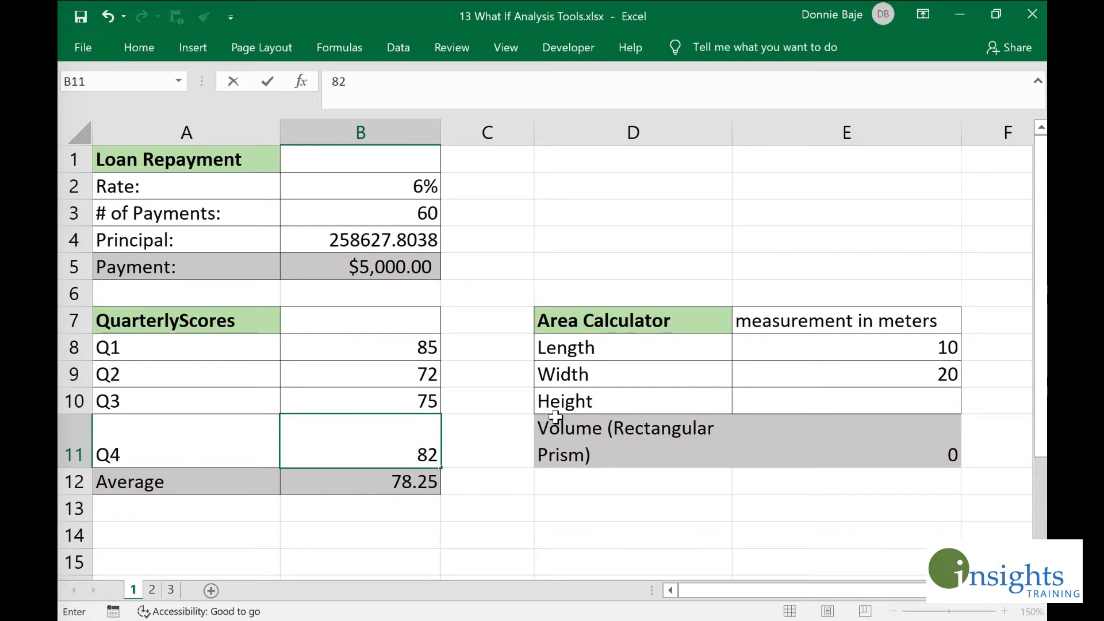
pyautogui.press('Return')
pyautogui.press('Up')
pyautogui.write('83')
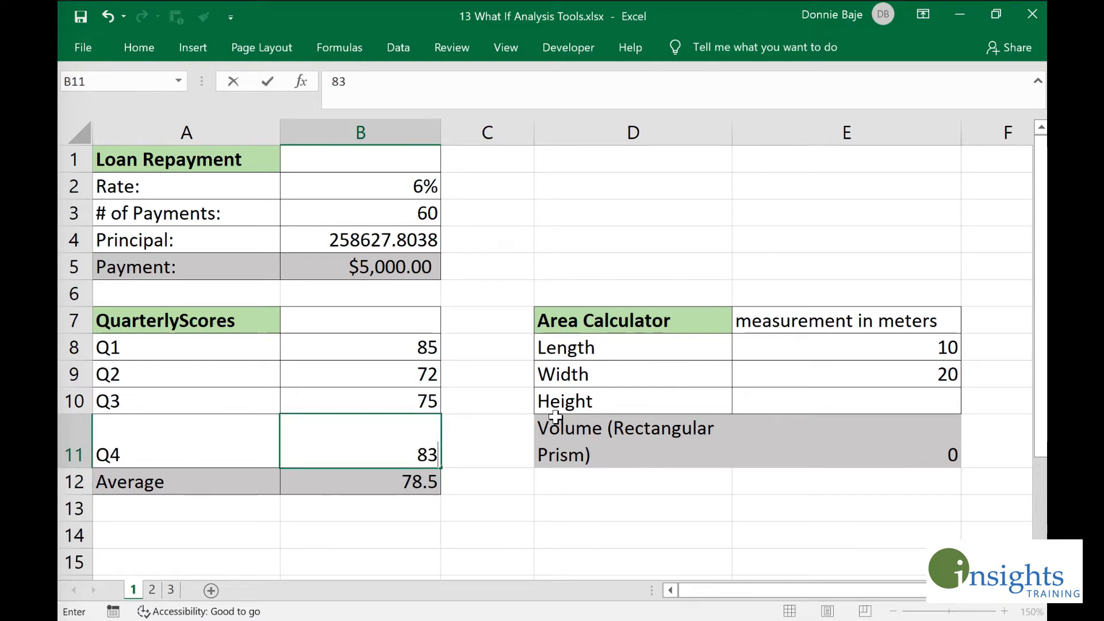
pyautogui.press('Return')
pyautogui.press('Up')
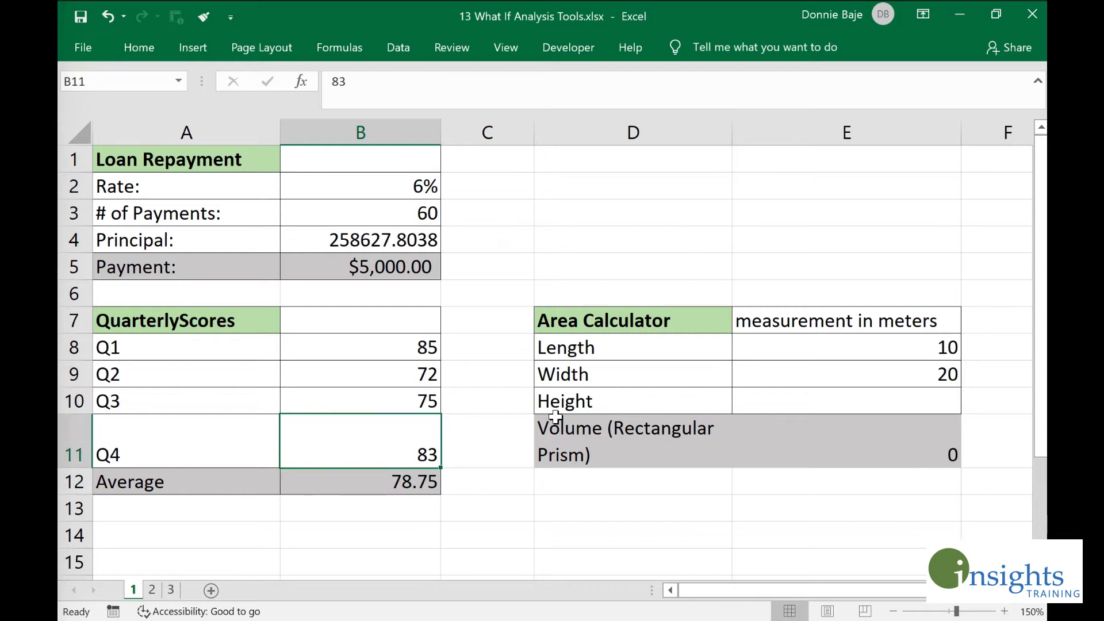
pyautogui.press('BackSpace')
pyautogui.press('Return')
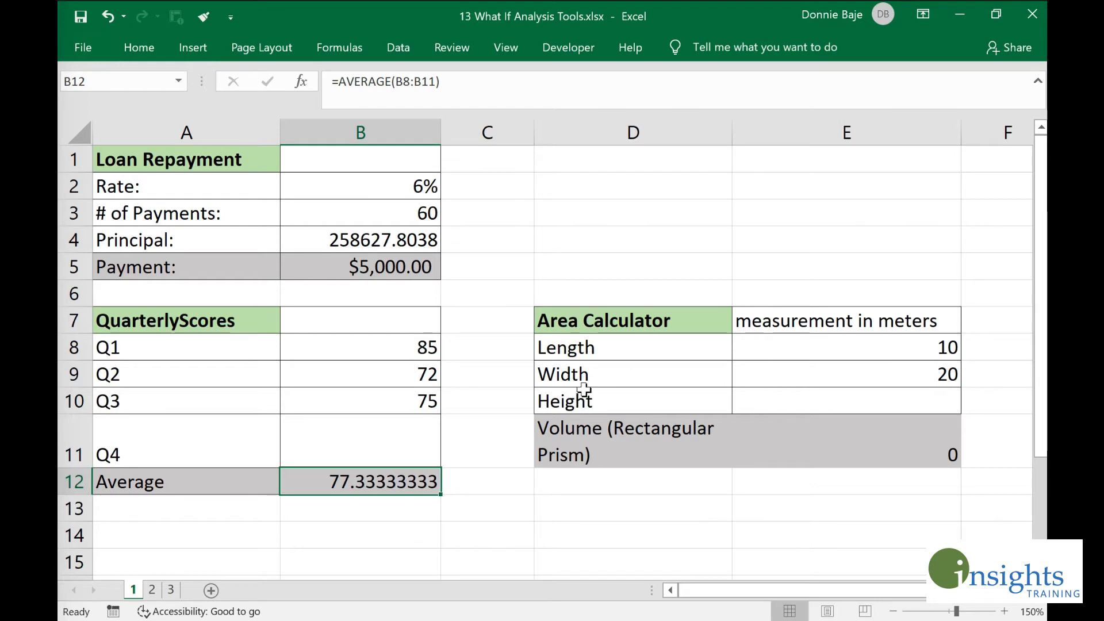
# Step: Check which score cells the average formula in B12 covers, leaving the formula as it is
pyautogui.doubleClick(392, 478)
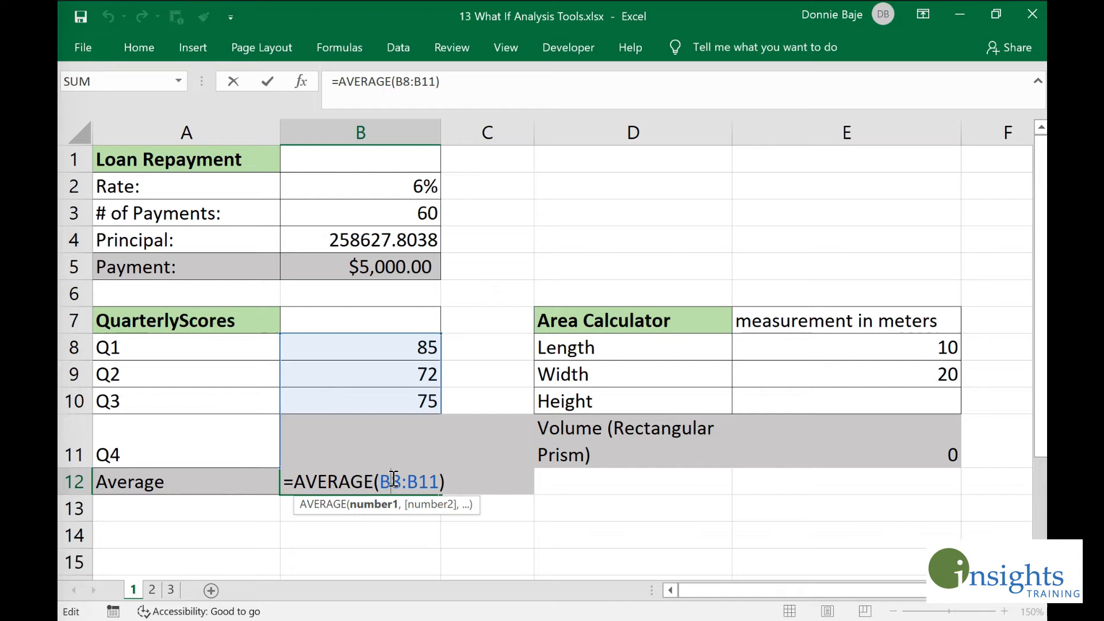
pyautogui.press('Return')
pyautogui.click(391, 438)
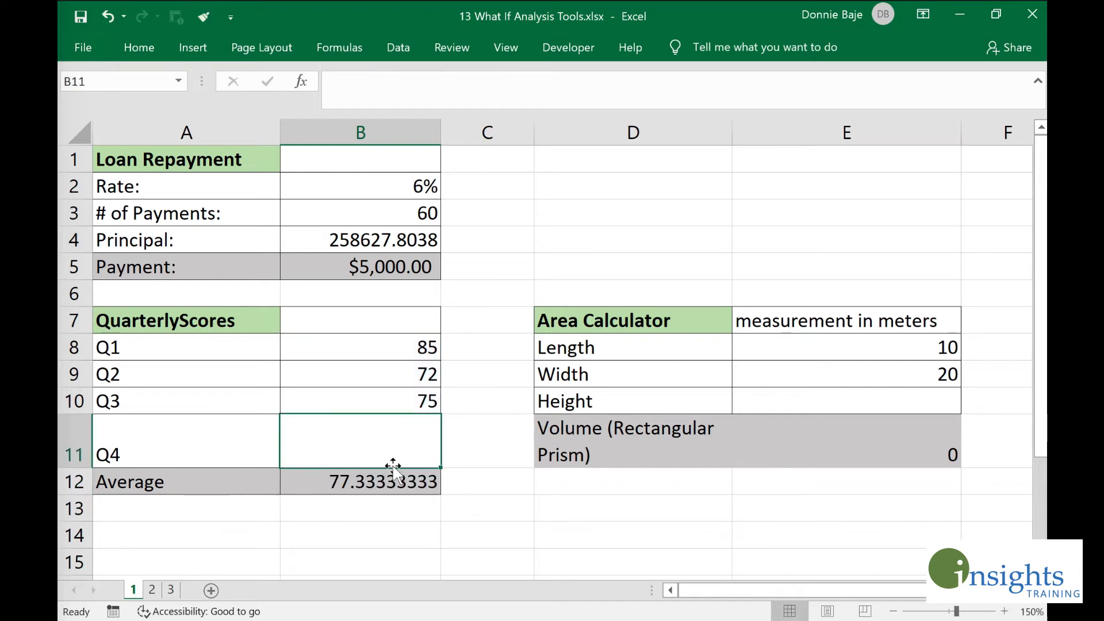
# Step: Start a Goal Seek with the quarterly average cell B12 as the set cell, keeping the dialog clear of the scores table
pyautogui.click(394, 480)
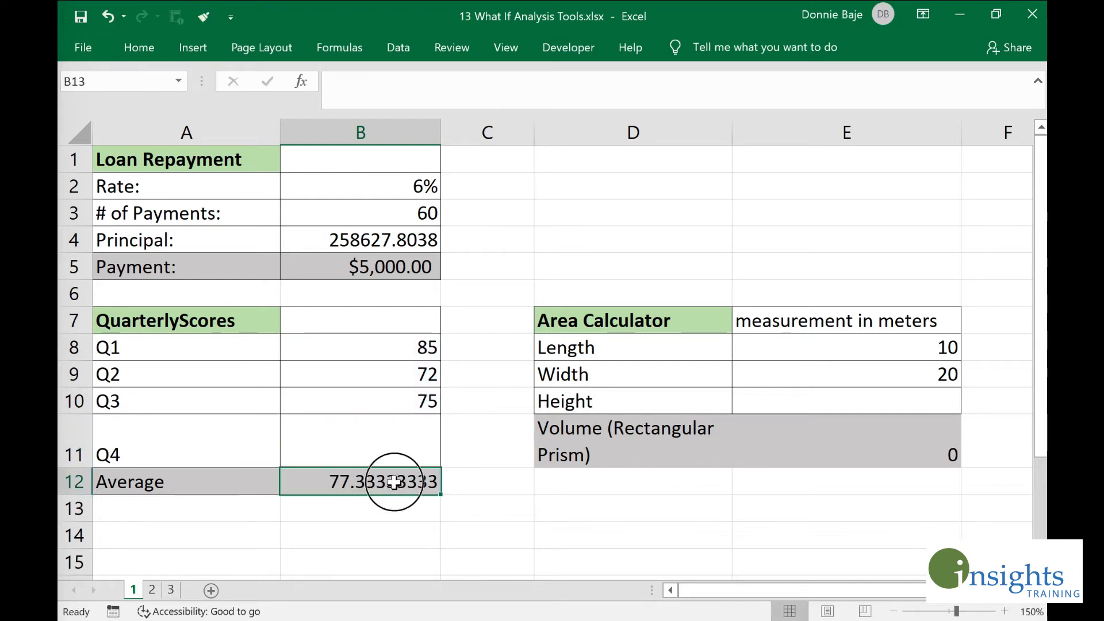
pyautogui.click(401, 51)
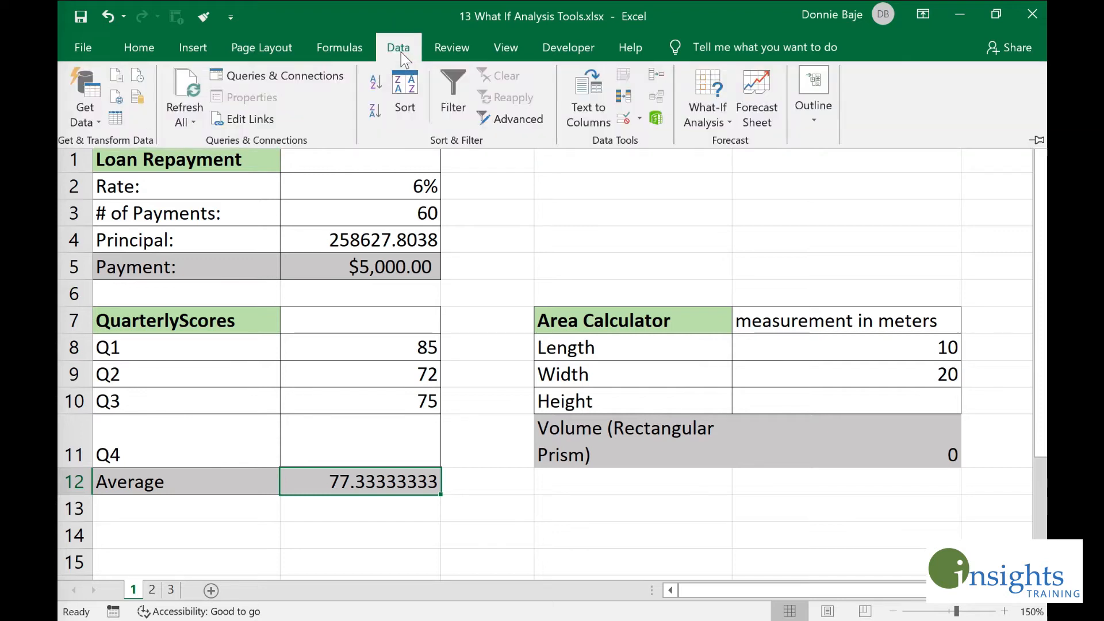
pyautogui.click(708, 107)
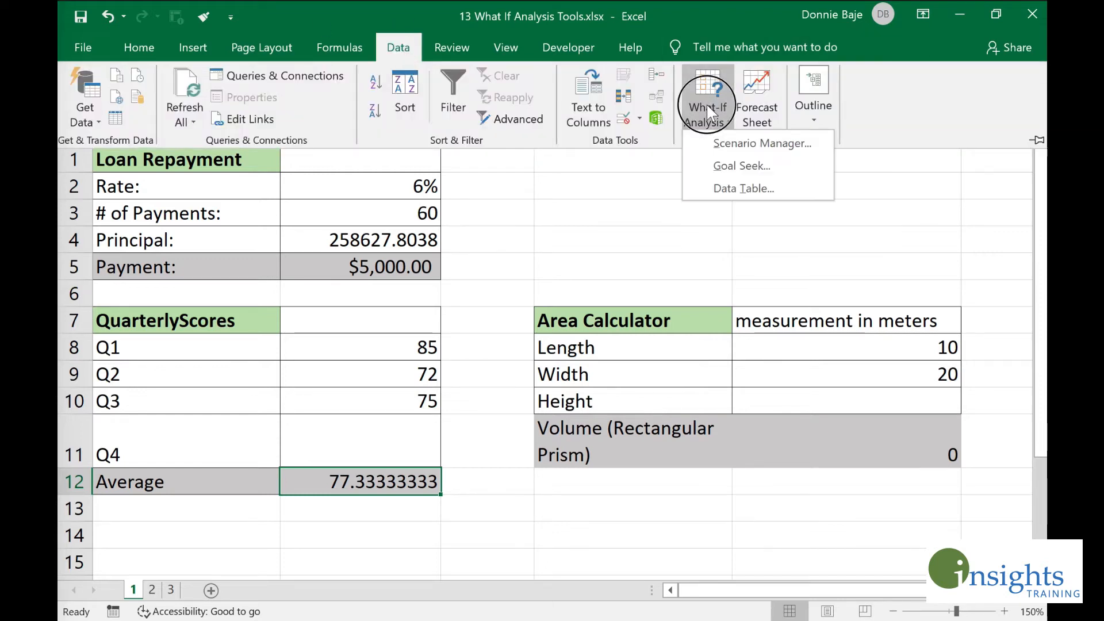
pyautogui.click(762, 165)
pyautogui.moveTo(522, 136); pyautogui.dragTo(586, 296)
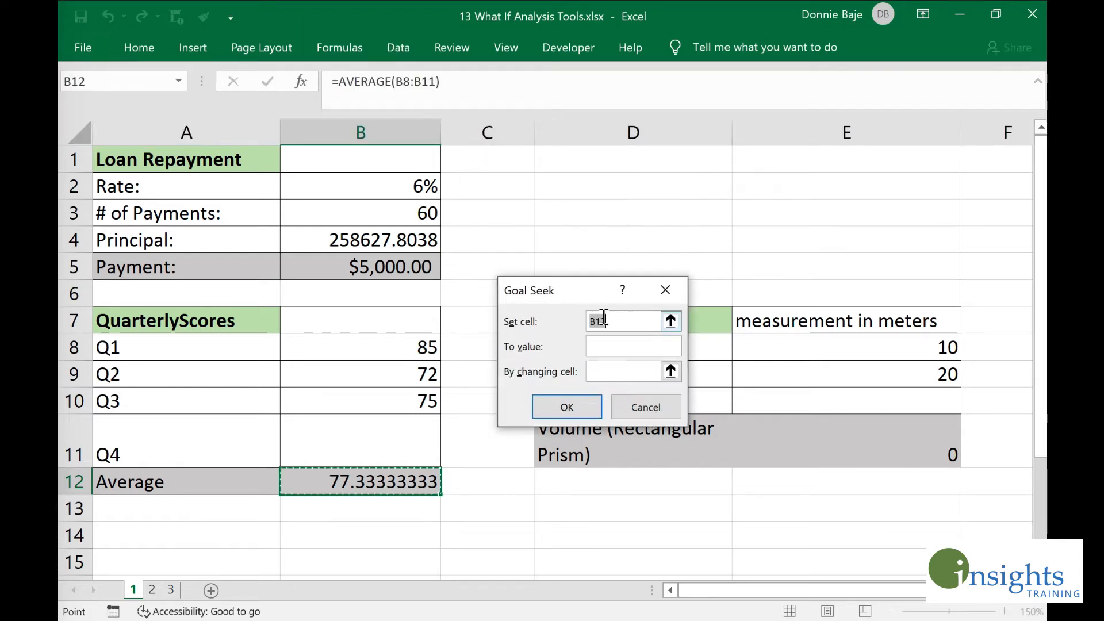
# Step: Goal-seek the quarterly average to 80 by changing the Q4 score in B11, and accept the solution
pyautogui.click(630, 346)
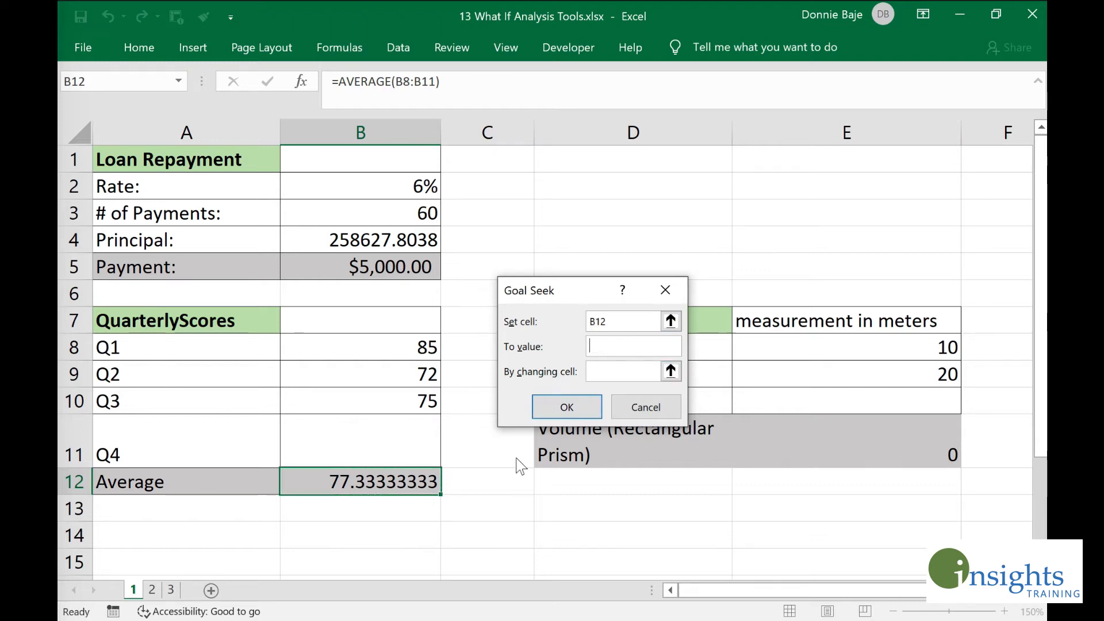
pyautogui.write('80')
pyautogui.click(611, 369)
pyautogui.click(393, 452)
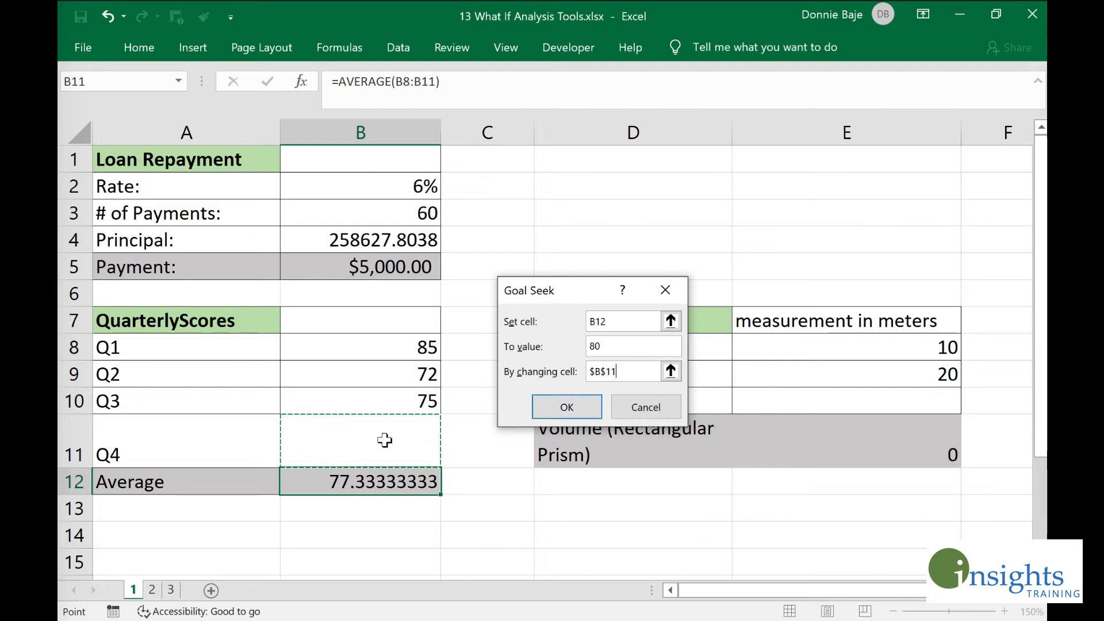
pyautogui.click(555, 413)
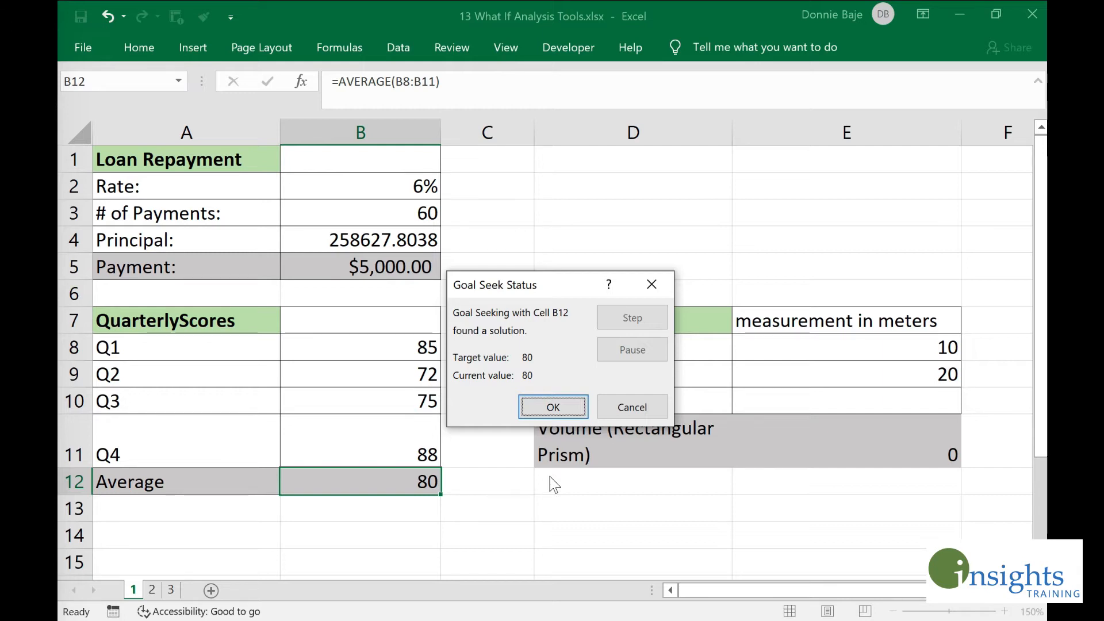
pyautogui.click(562, 406)
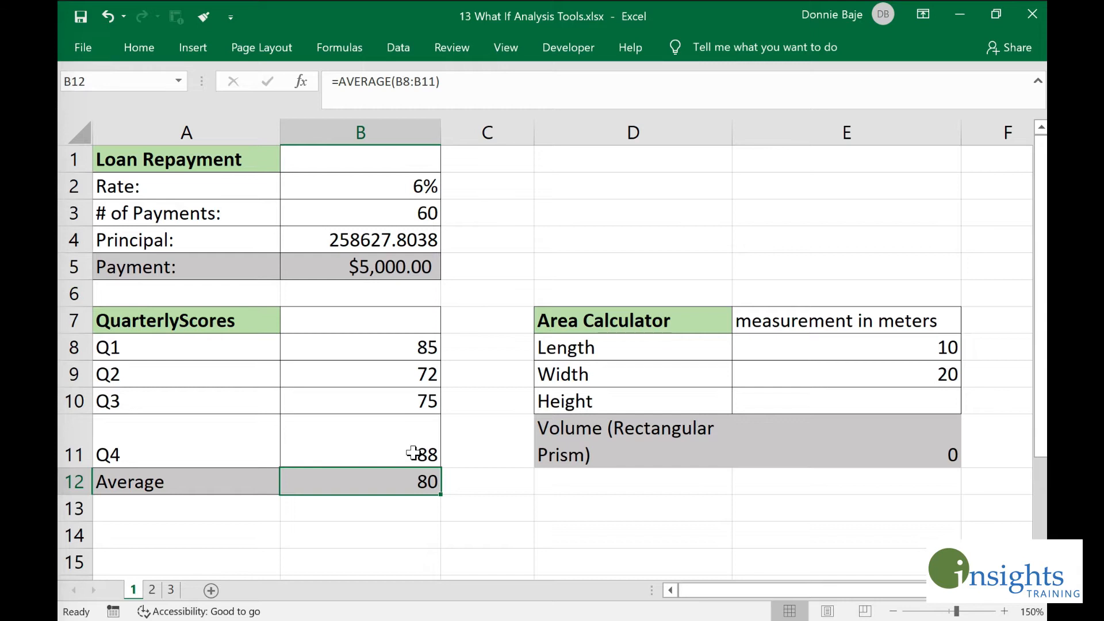
# Step: Widen column D so the Area Calculator's Volume (Rectangular Prism) label fits on one line
pyautogui.click(856, 425)
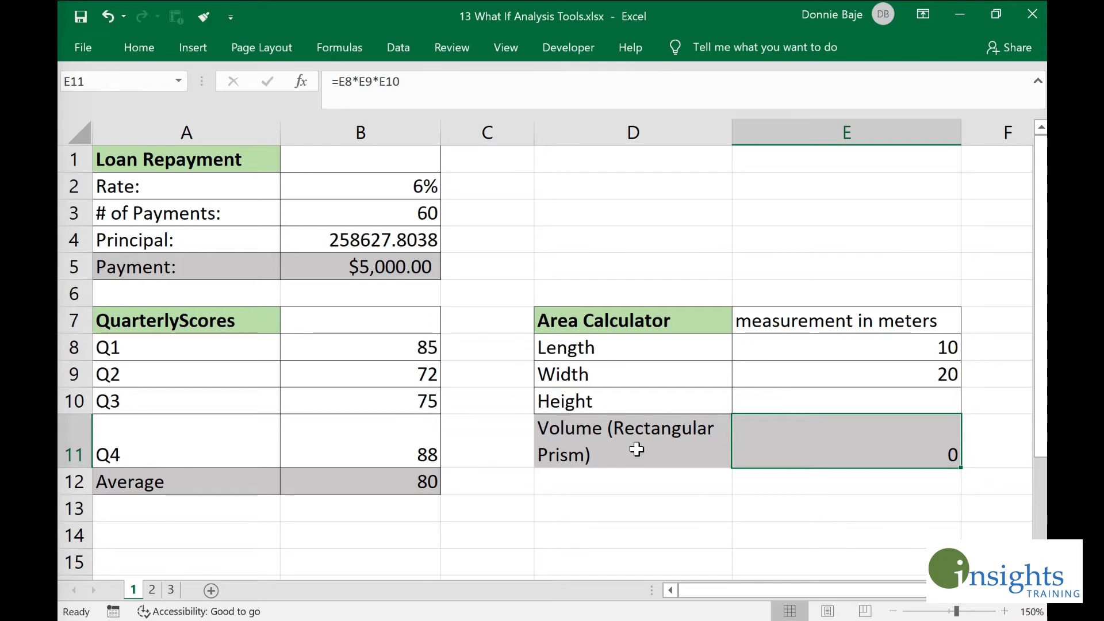
pyautogui.moveTo(732, 131); pyautogui.dragTo(791, 130)
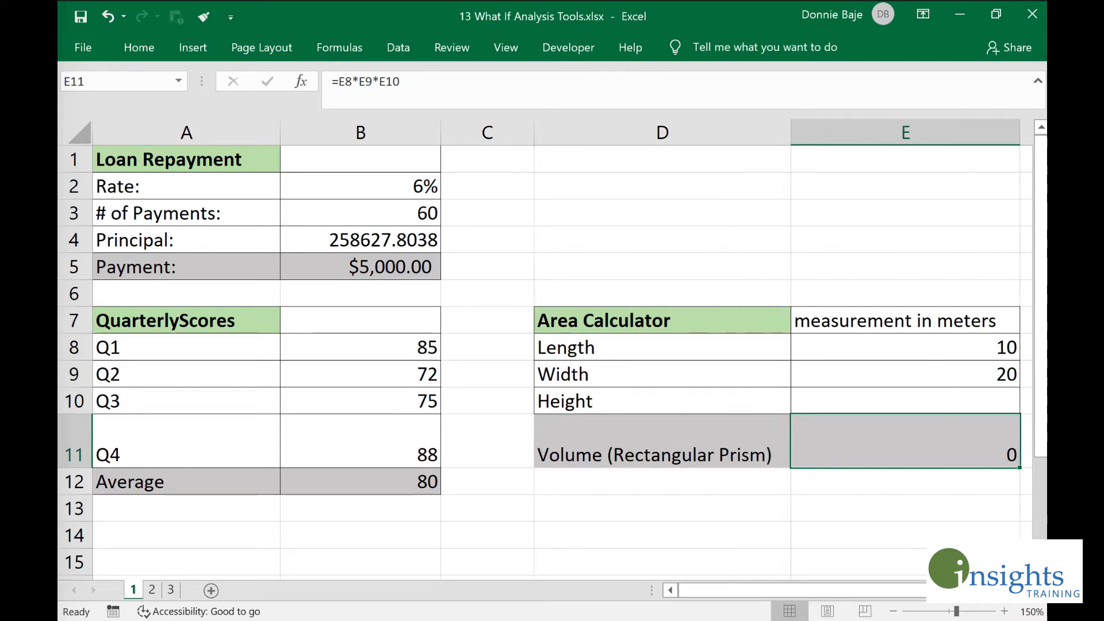
pyautogui.hscroll(1, 1032, 605)
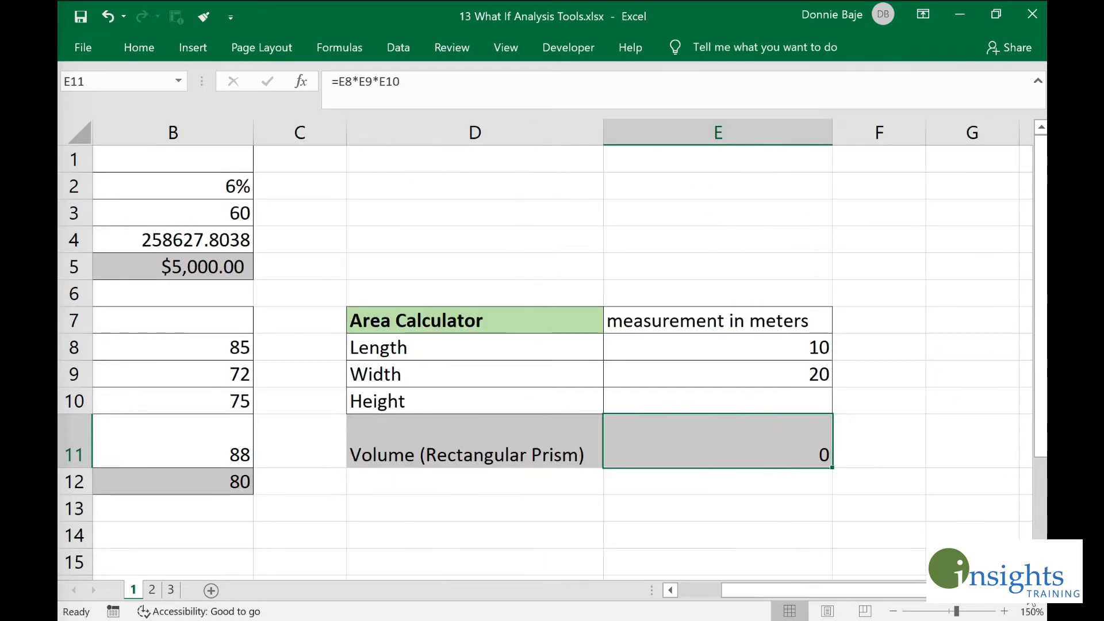
# Step: Inspect the blank Height cell E10 and the cells referenced by the volume formula in E11
pyautogui.click(671, 402)
pyautogui.doubleClick(686, 446)
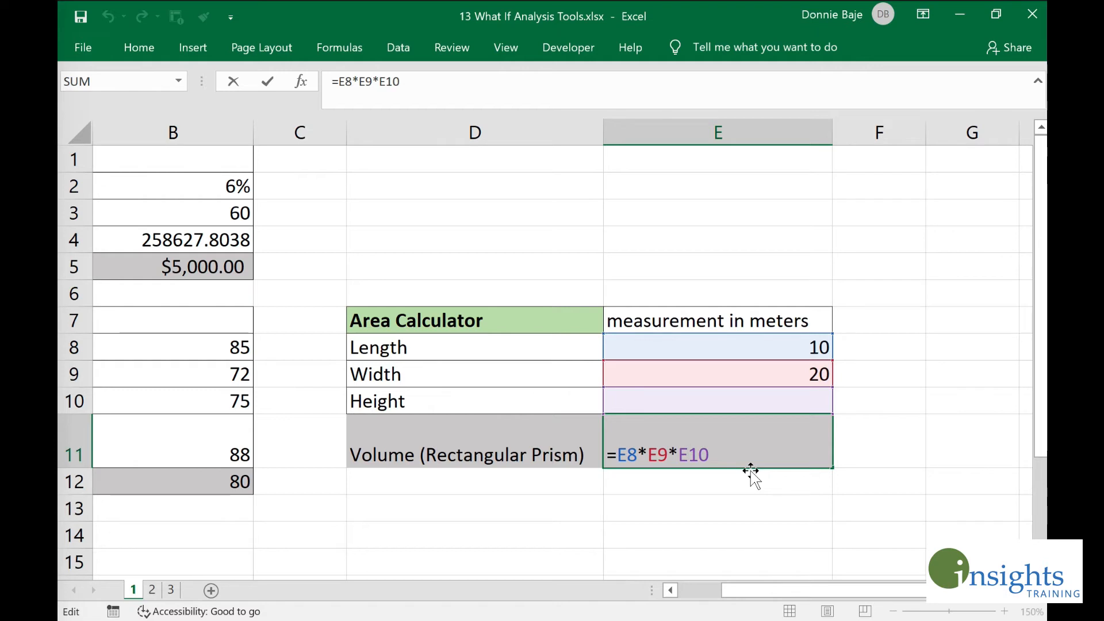
pyautogui.press('Return')
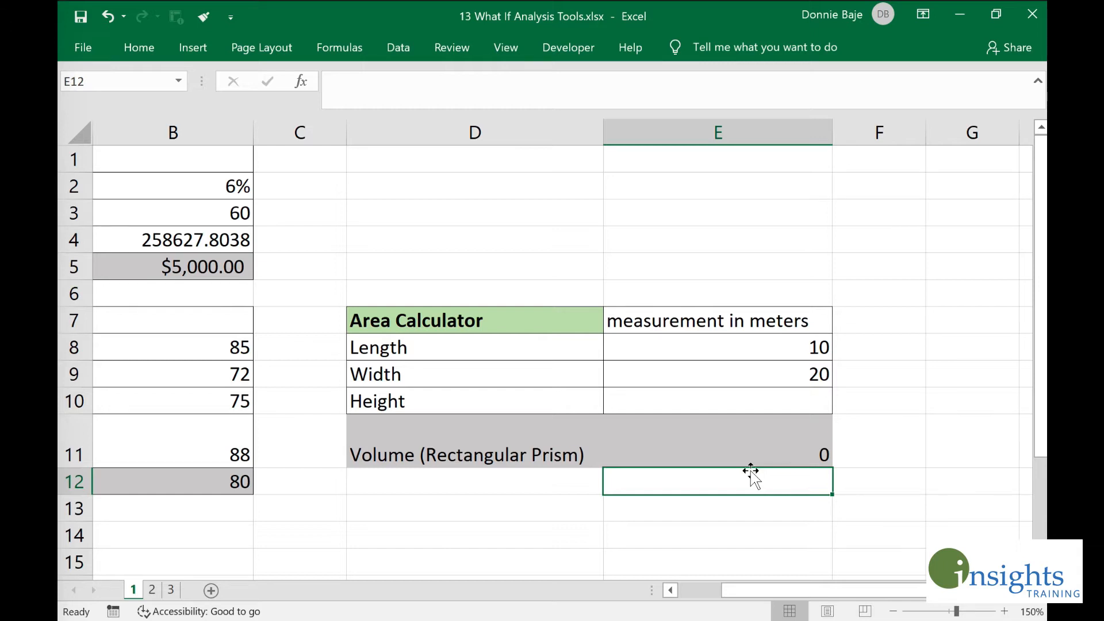
# Step: Start a Goal Seek with the volume cell E11 as the set cell, moving the dialog off the Area Calculator labels
pyautogui.click(737, 453)
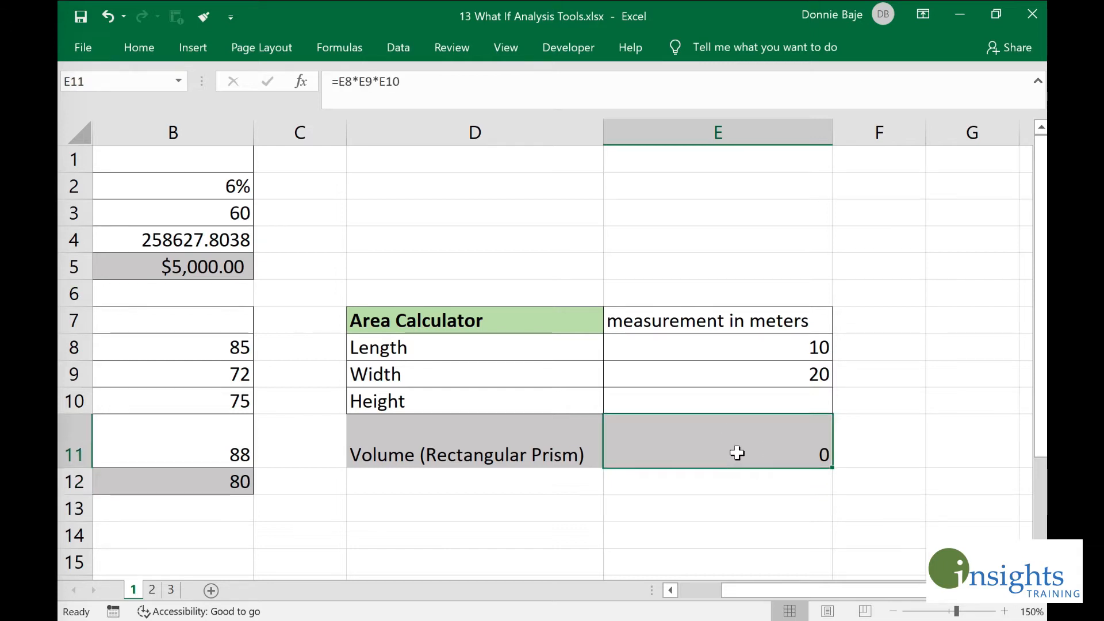
pyautogui.click(399, 46)
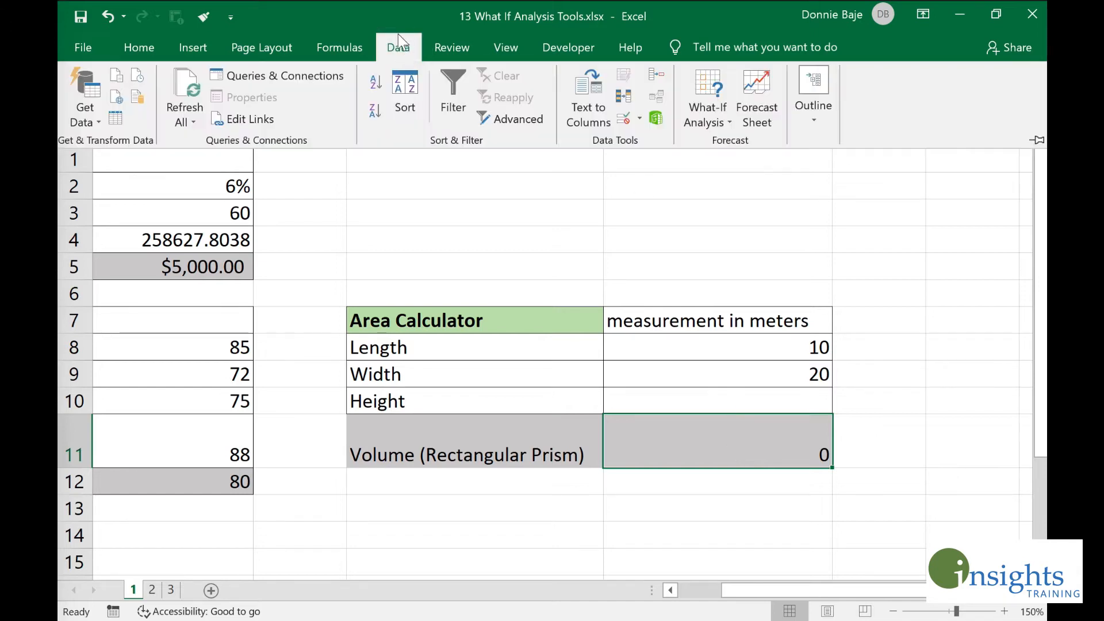
pyautogui.click(712, 106)
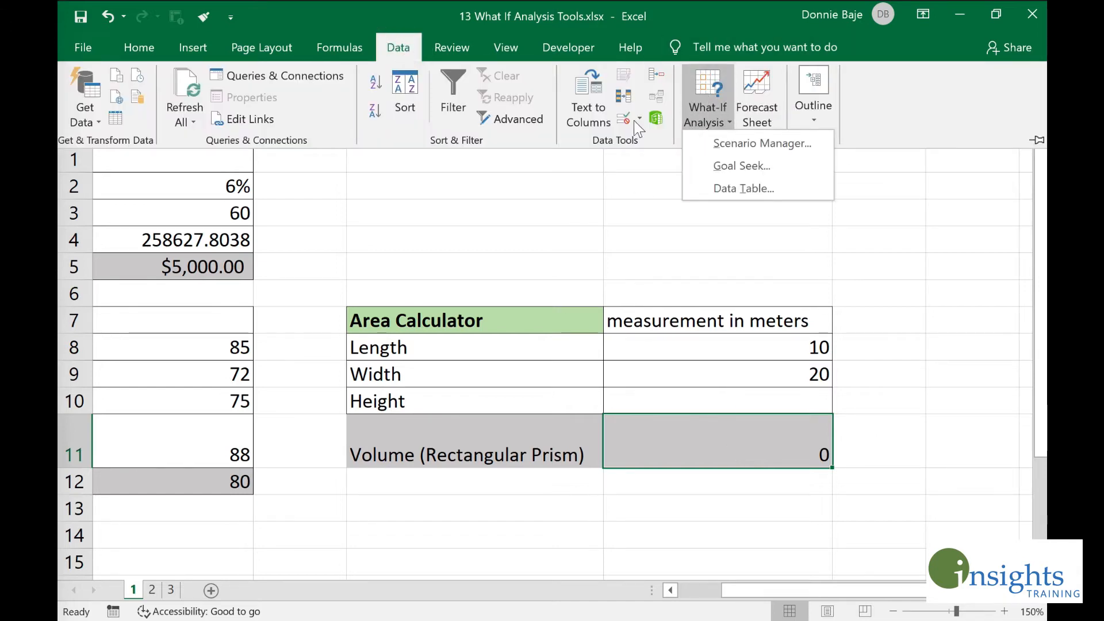
pyautogui.click(761, 163)
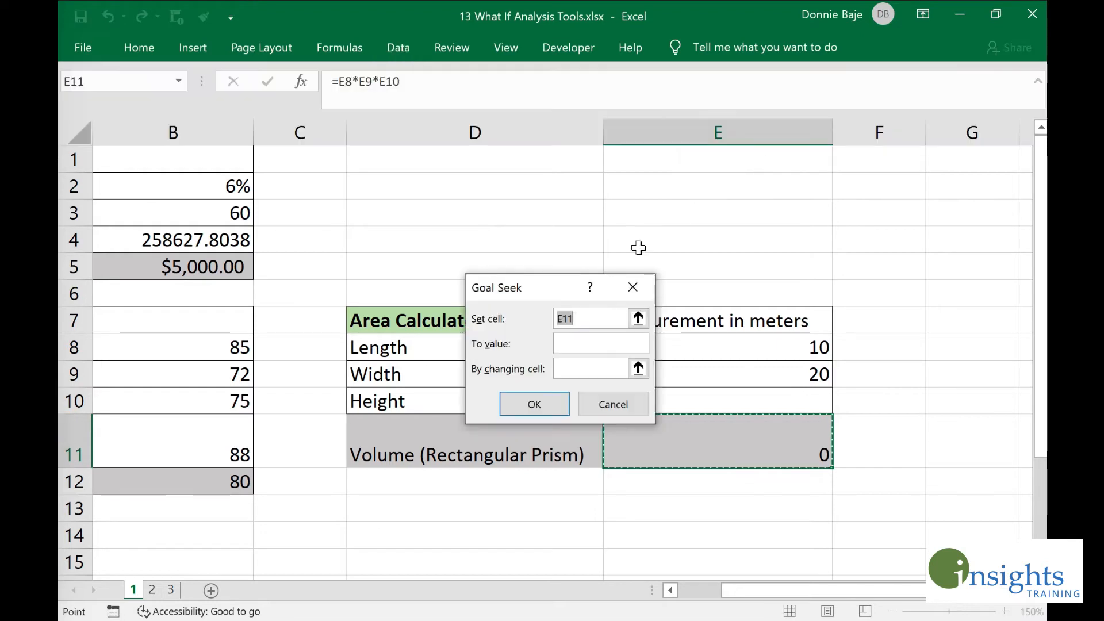
pyautogui.moveTo(541, 286); pyautogui.dragTo(864, 267)
# Step: Goal-seek the prism volume to 50 by changing the height in E10, and accept the solution
pyautogui.click(886, 325)
pyautogui.write('50')
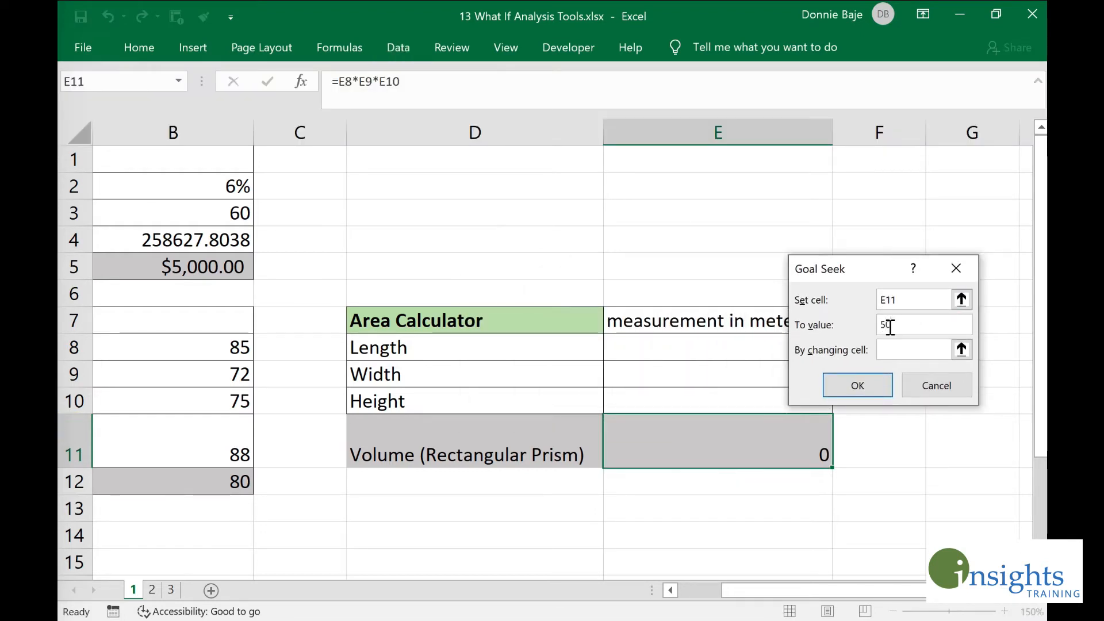
pyautogui.click(894, 351)
pyautogui.click(700, 402)
pyautogui.moveTo(860, 268); pyautogui.dragTo(857, 153)
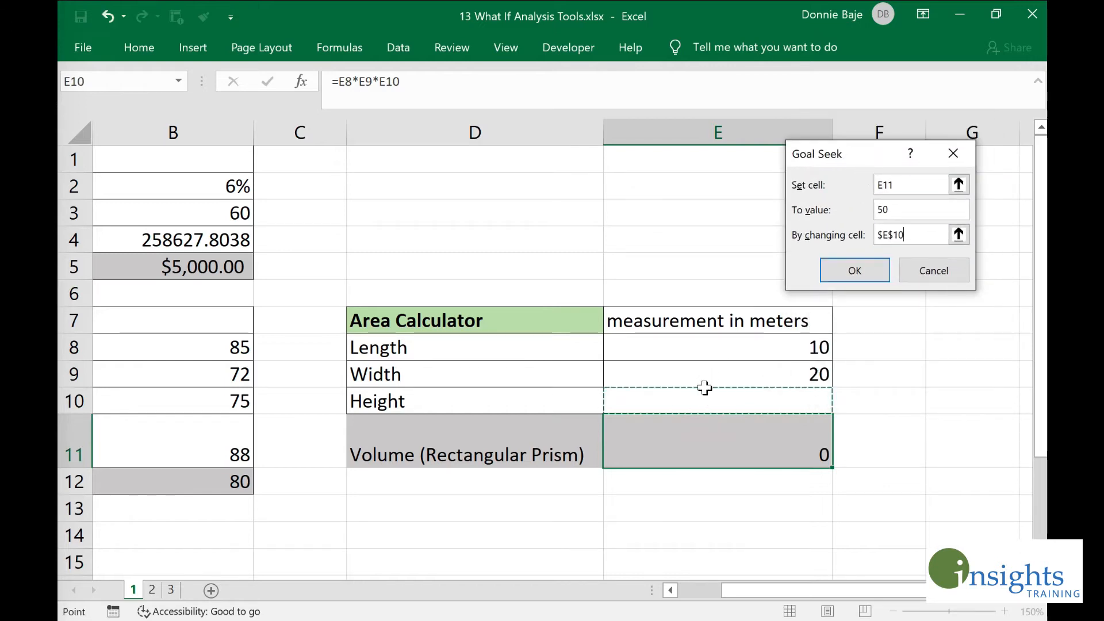
pyautogui.click(872, 269)
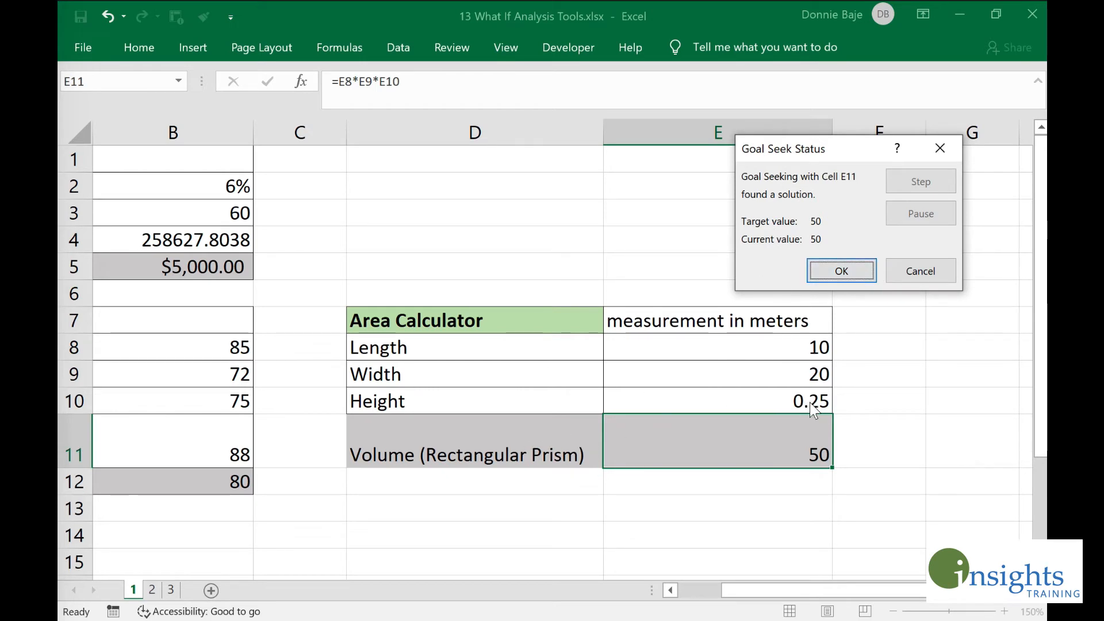
pyautogui.click(849, 272)
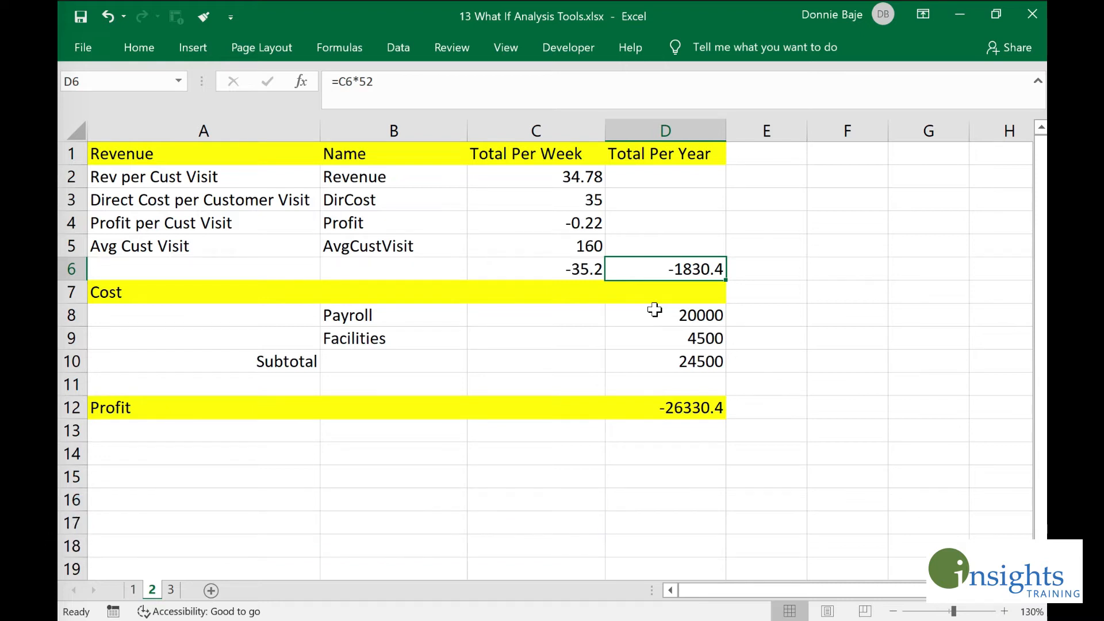
pyautogui.click(398, 48)
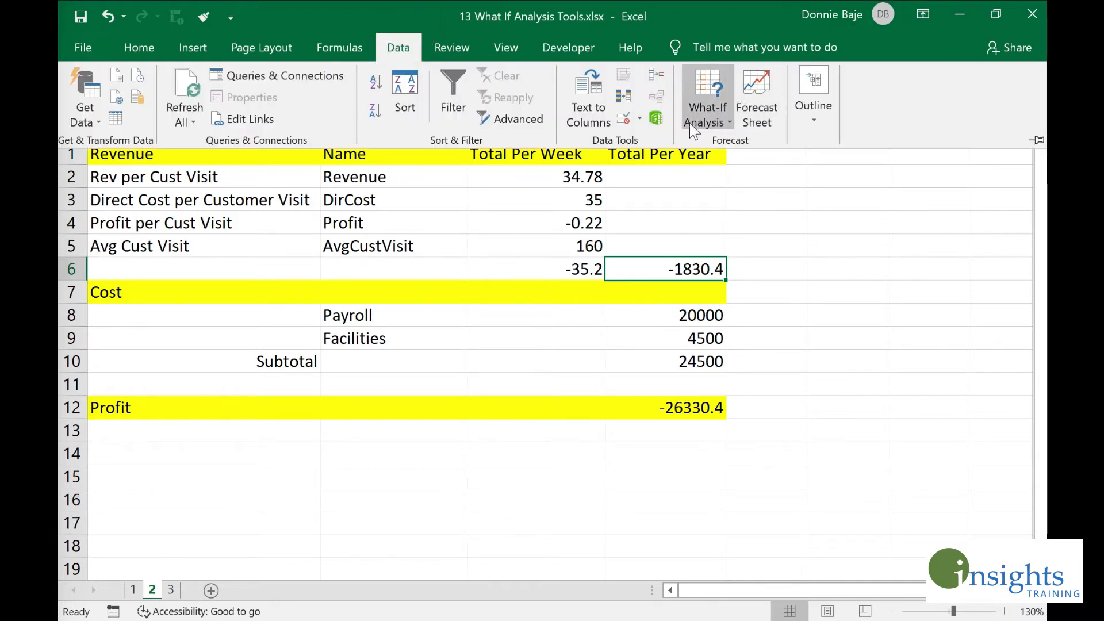
pyautogui.click(694, 130)
pyautogui.click(649, 230)
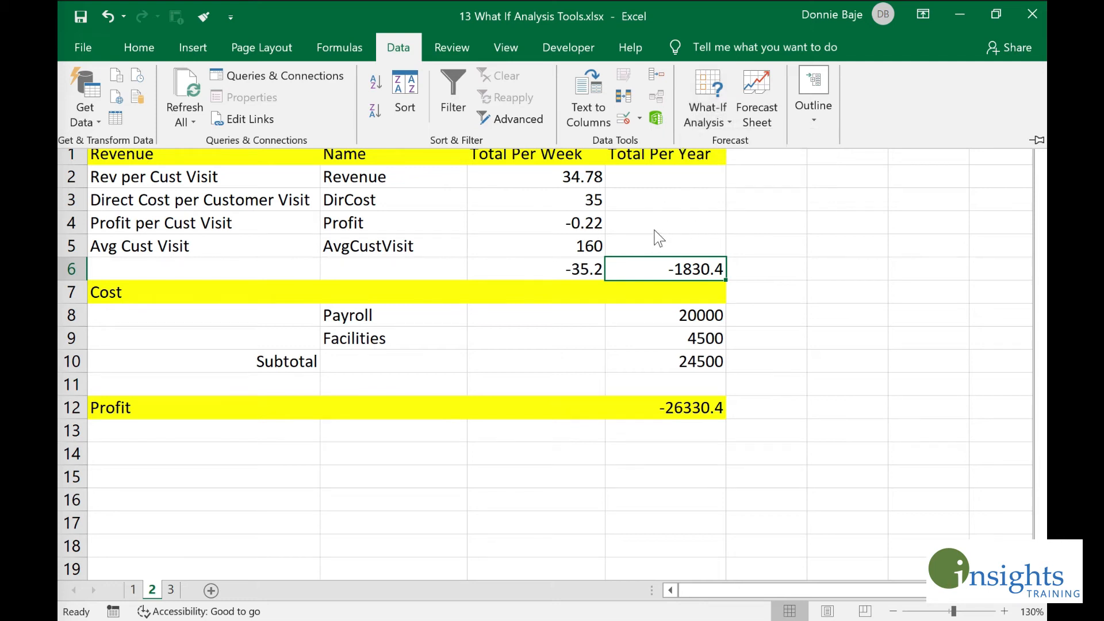
pyautogui.click(632, 238)
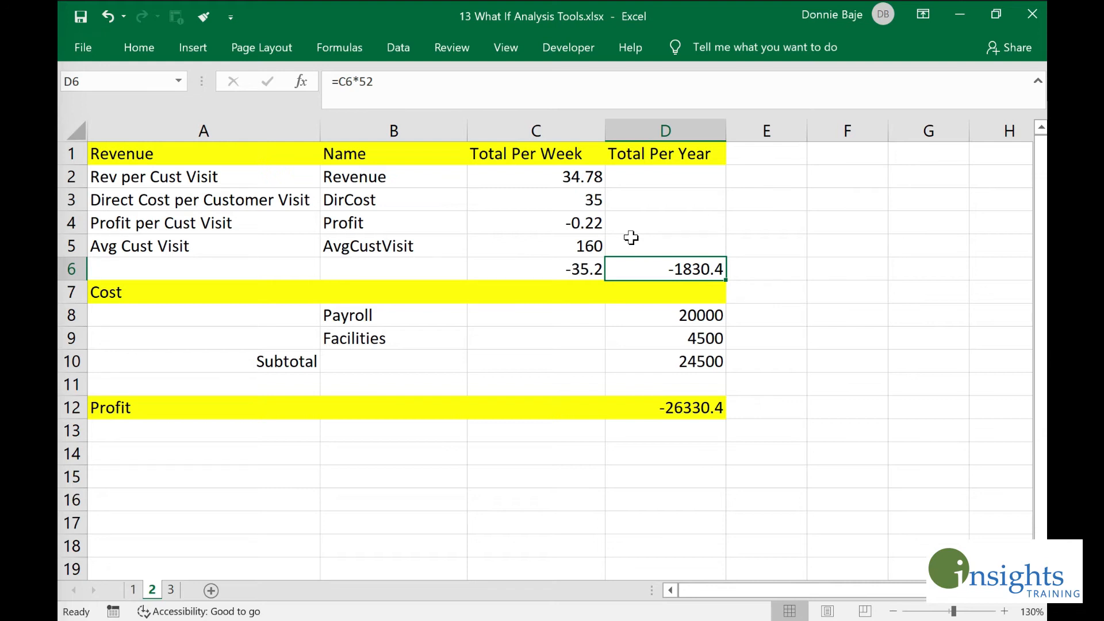
# Step: Inspect the yearly figures in D6:D12, the profit formula in D12 and the revenue per customer visit in C2
pyautogui.keyDown('shift'); pyautogui.click(675, 409); pyautogui.keyUp('shift')
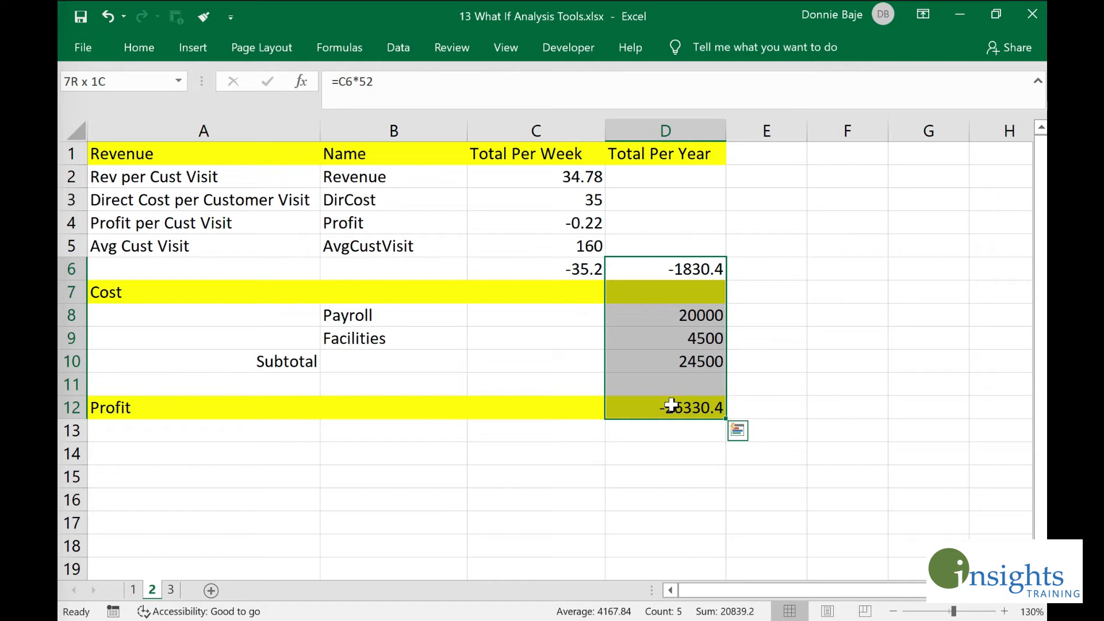
pyautogui.click(671, 406)
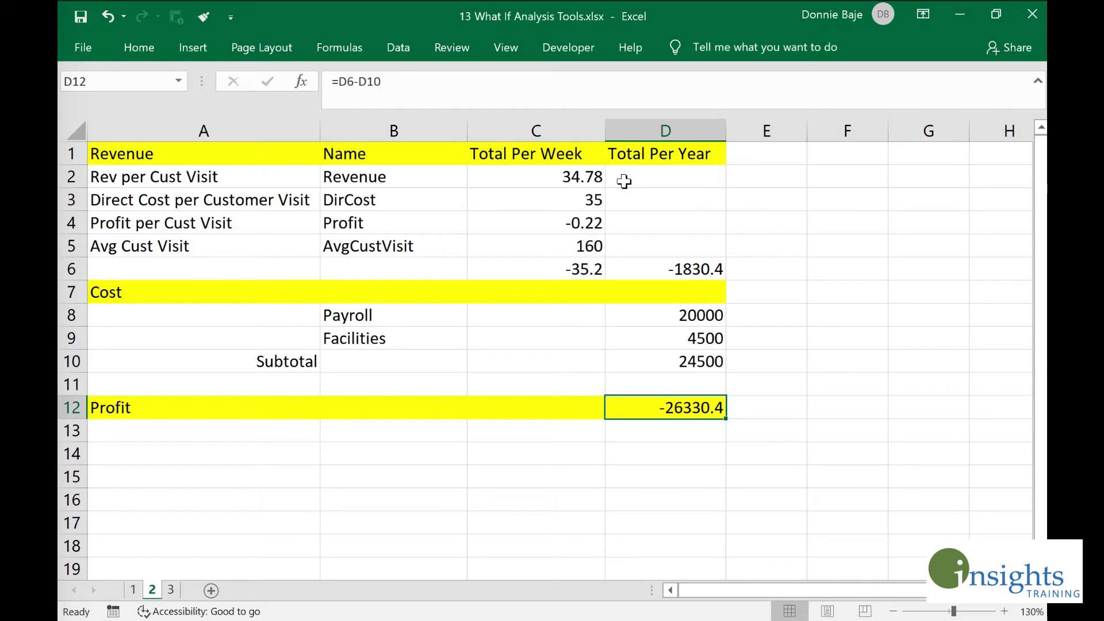
pyautogui.click(570, 177)
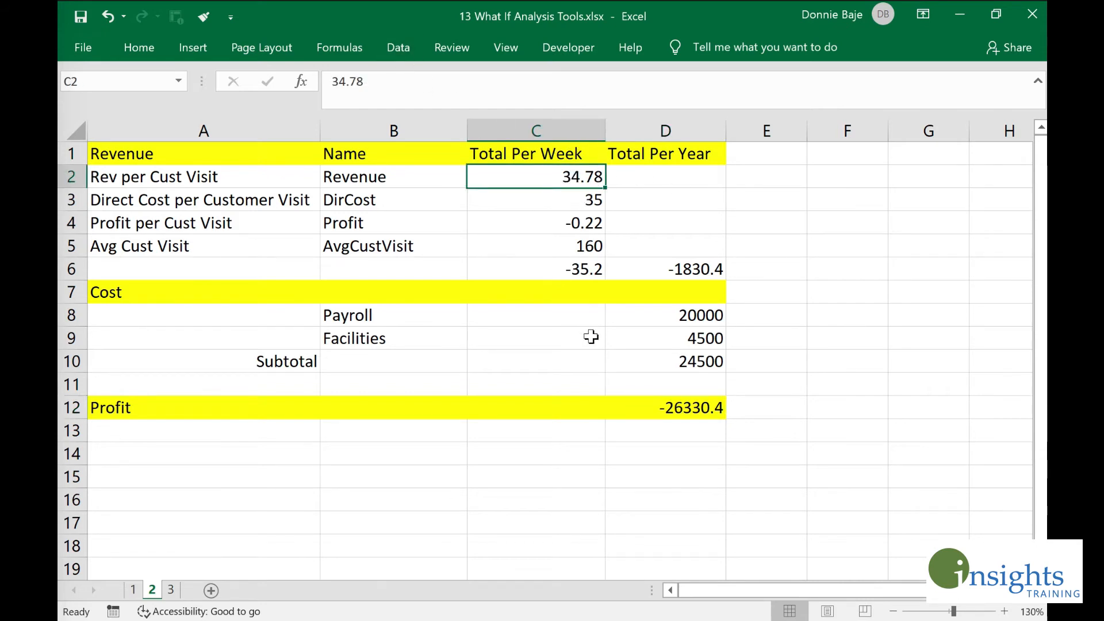
# Step: Open the Scenario Manager with the yearly profit cell D12 selected, and move the dialog down below the ribbon
pyautogui.click(638, 410)
pyautogui.click(406, 53)
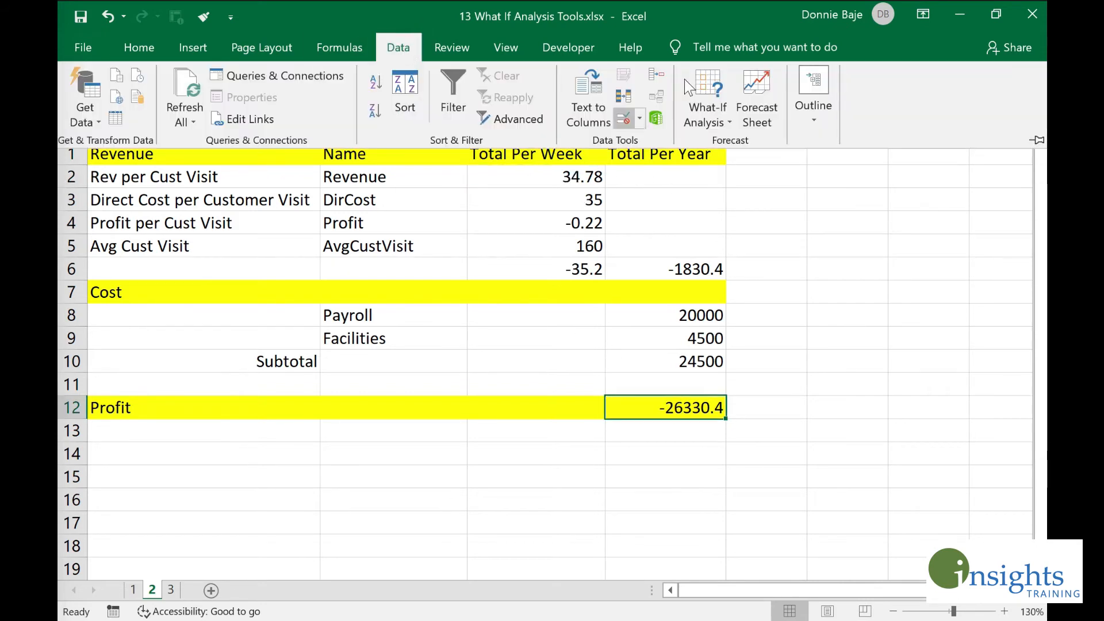
pyautogui.click(708, 110)
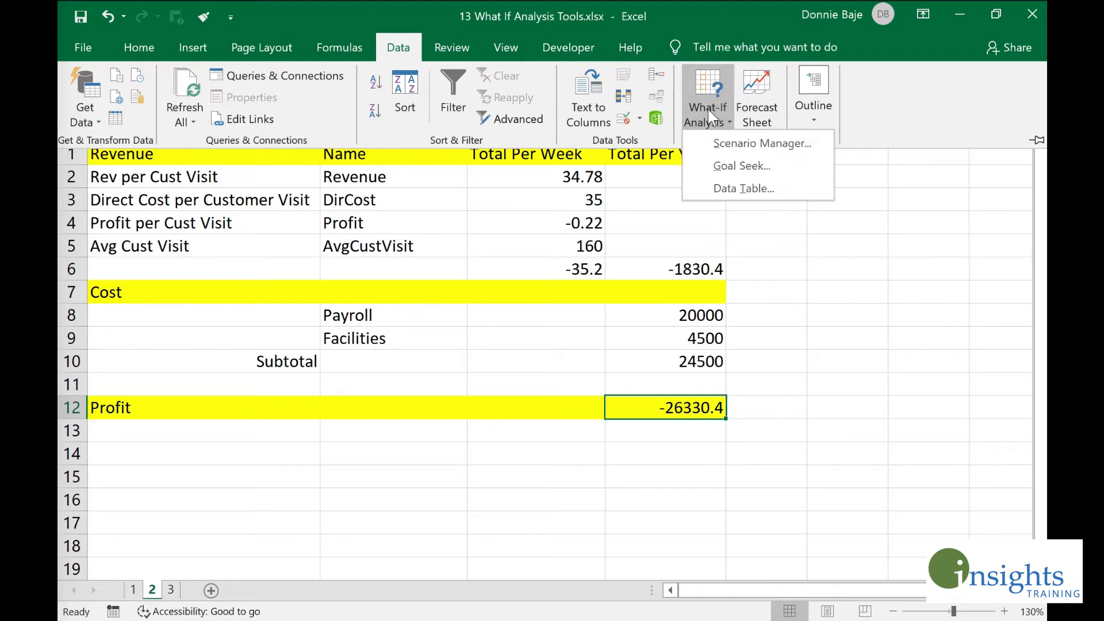
pyautogui.click(795, 147)
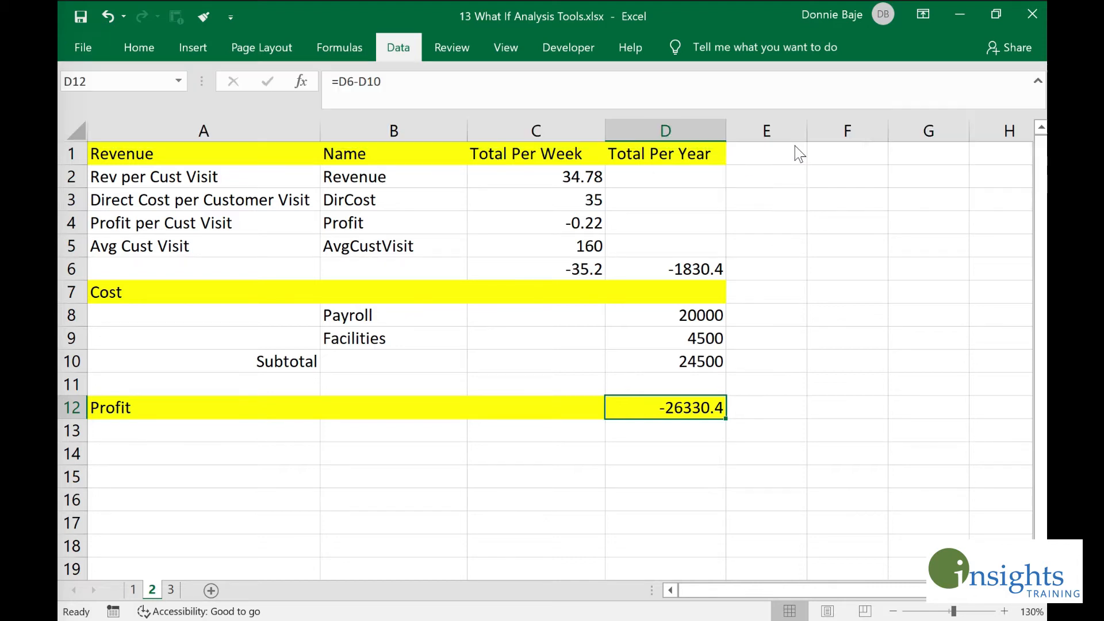
pyautogui.moveTo(746, 42); pyautogui.dragTo(734, 165)
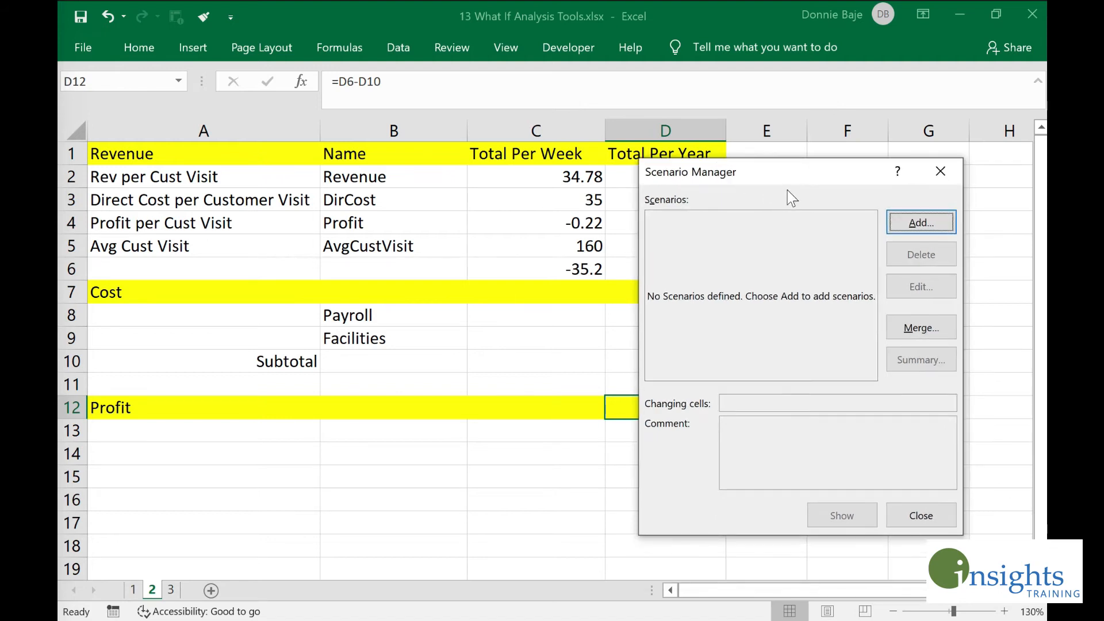
# Step: Add a scenario named IncreasePrice with the revenue cell C2 and the average customer visits cell C5 as changing cells
pyautogui.click(919, 225)
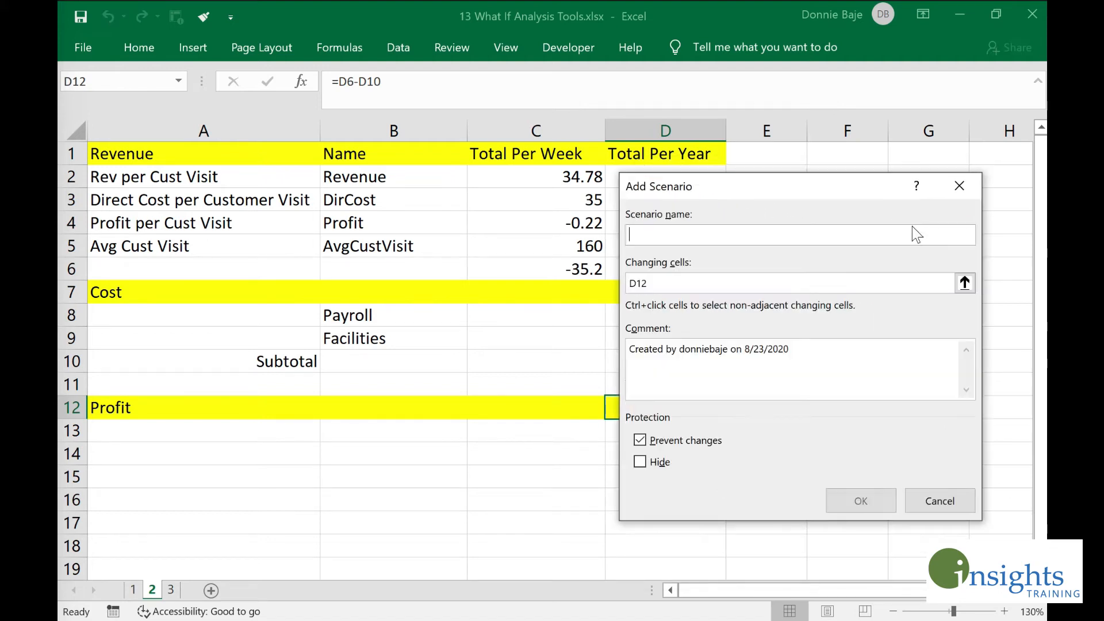
pyautogui.moveTo(763, 199); pyautogui.dragTo(872, 163)
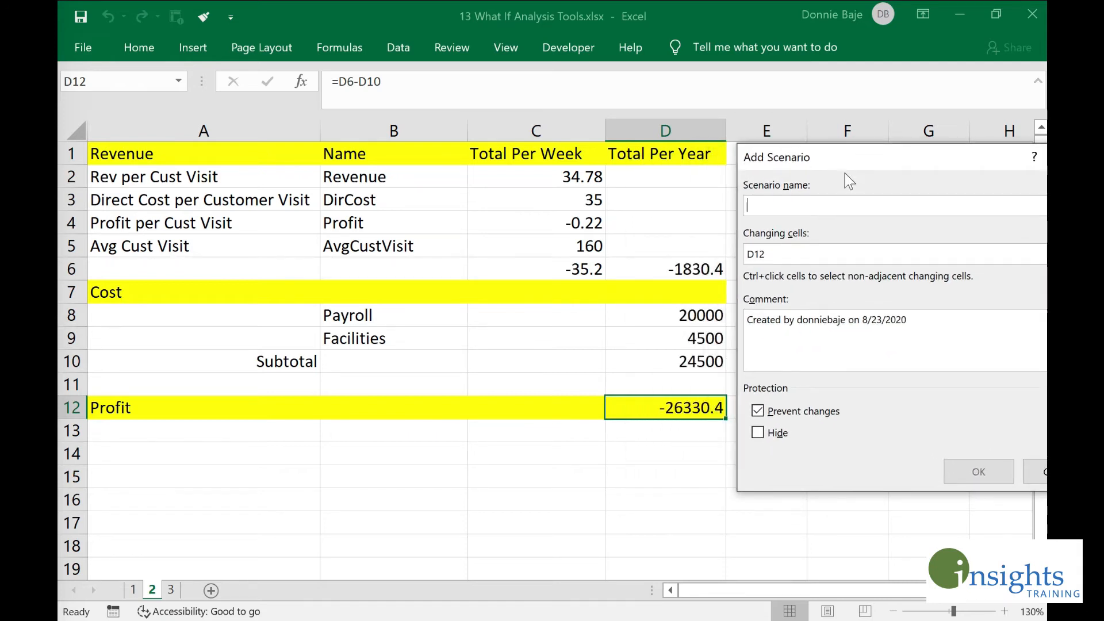
pyautogui.write('IncreasePrice')
pyautogui.click(769, 255)
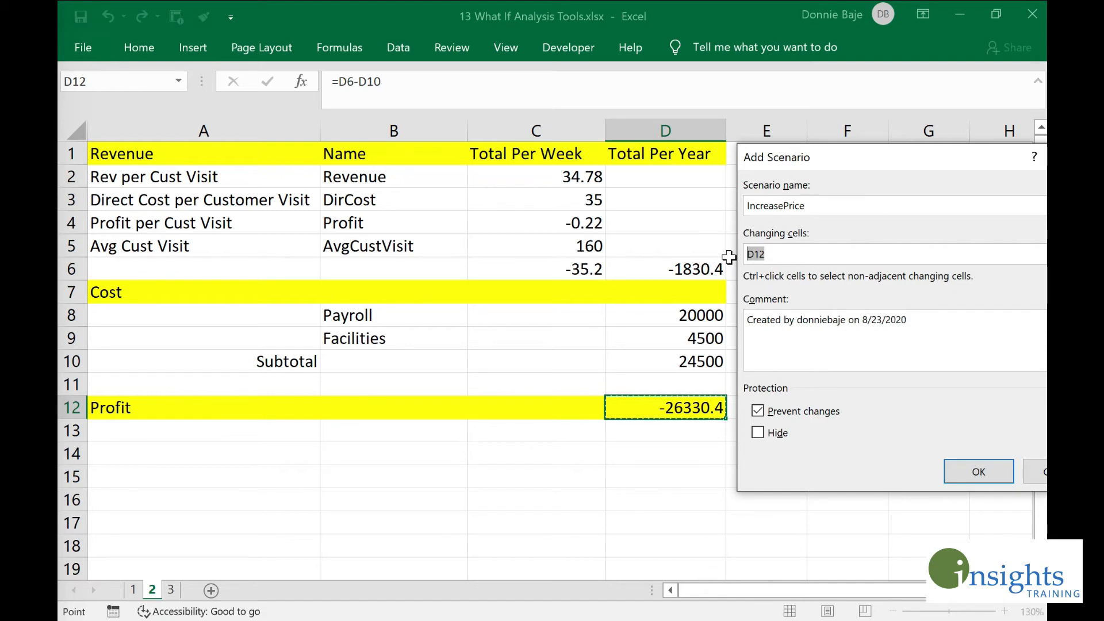
pyautogui.moveTo(783, 157); pyautogui.dragTo(772, 154)
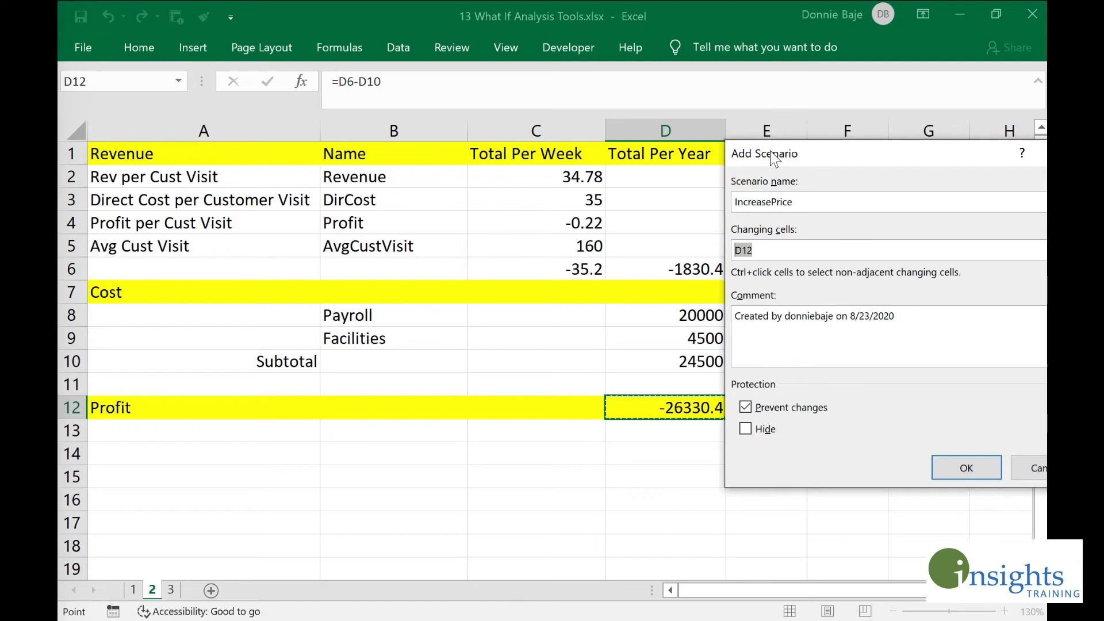
pyautogui.press('BackSpace')
pyautogui.click(546, 174)
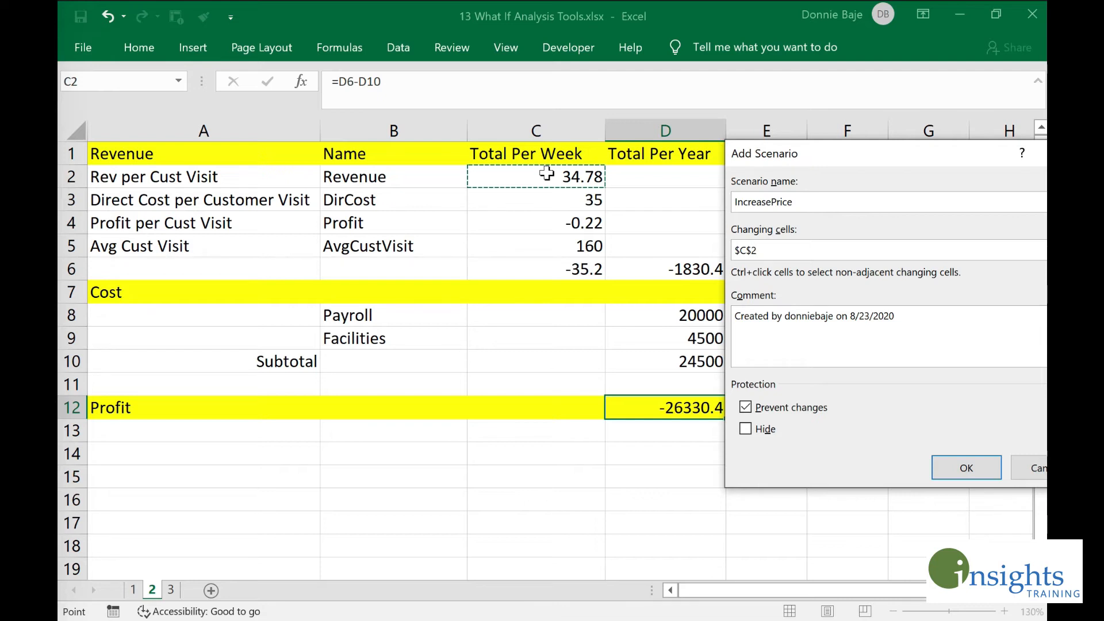
pyautogui.write(',')
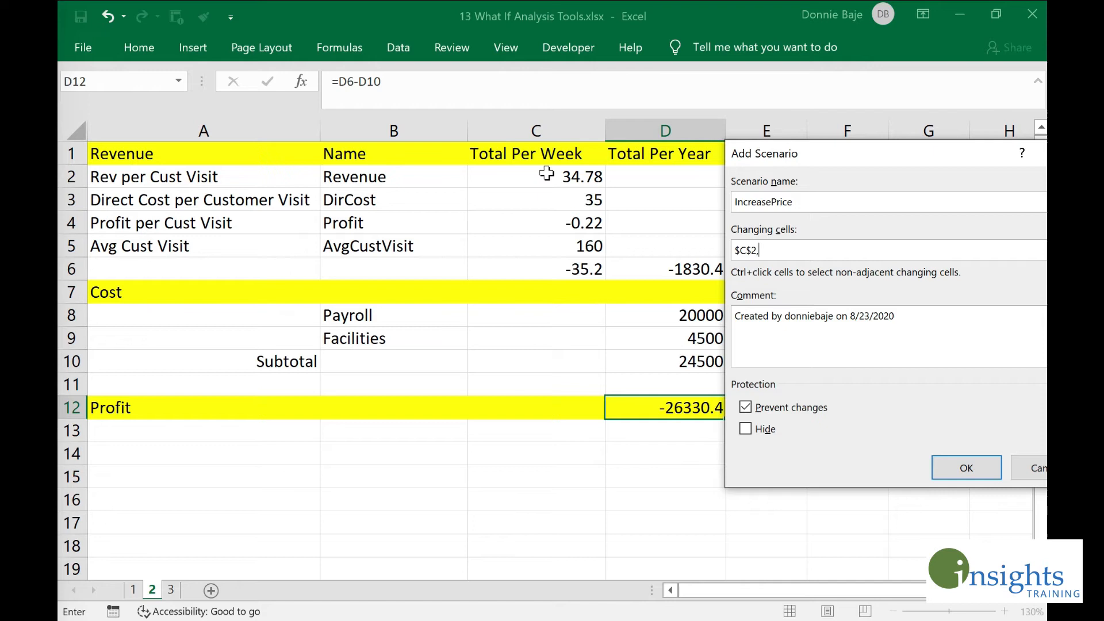
pyautogui.click(566, 244)
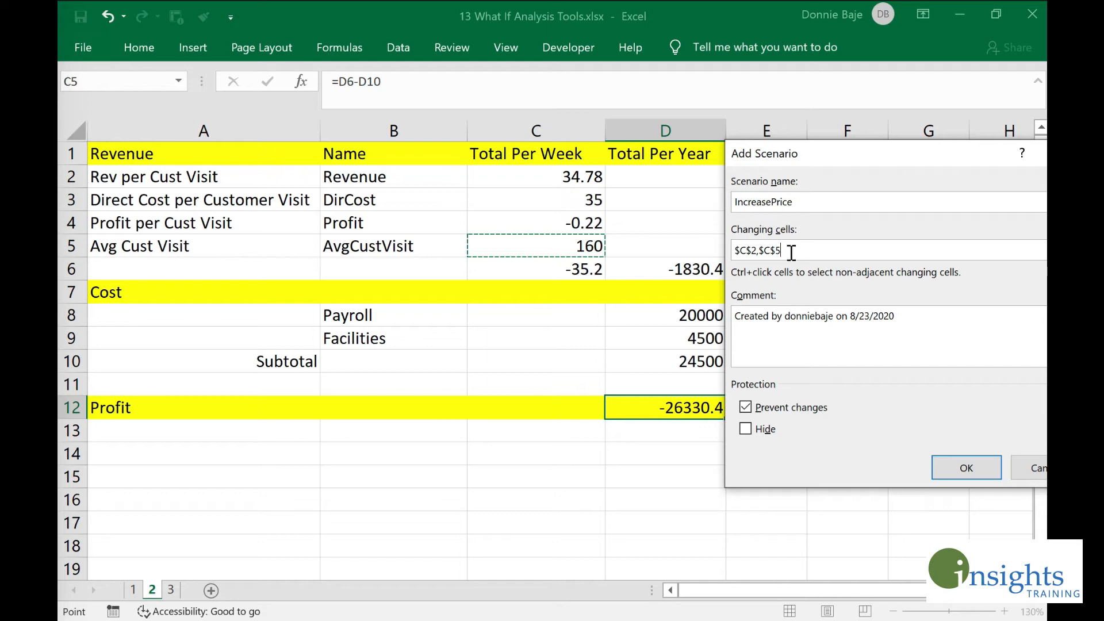
pyautogui.click(966, 470)
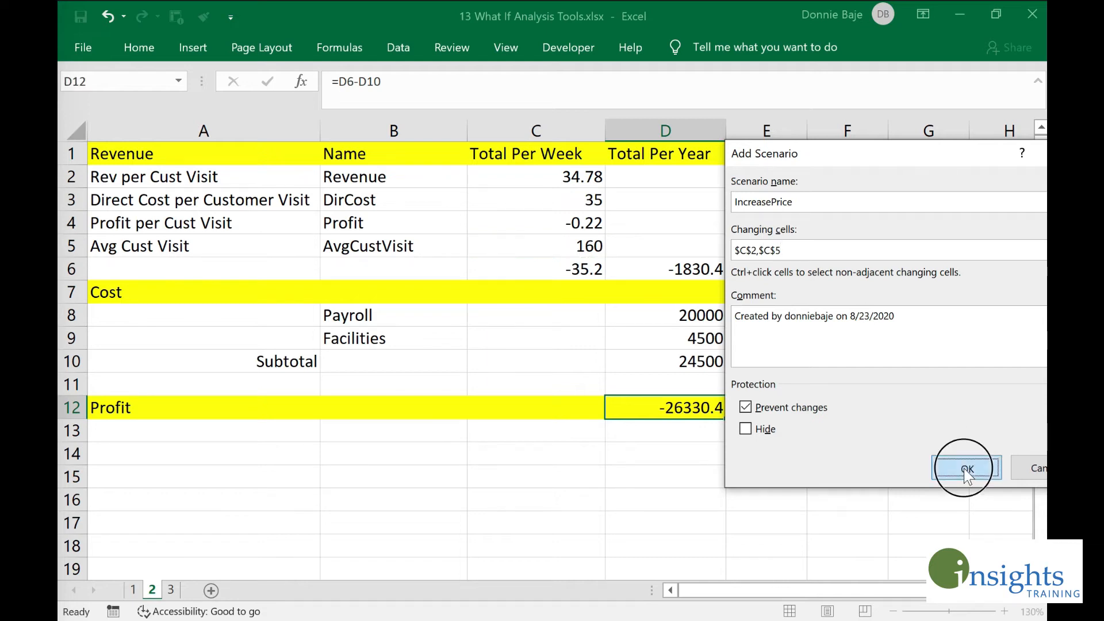
# Step: Set the IncreasePrice scenario values to 38 for C2 and 145 for C5, and save the scenario
pyautogui.moveTo(844, 247); pyautogui.dragTo(810, 157)
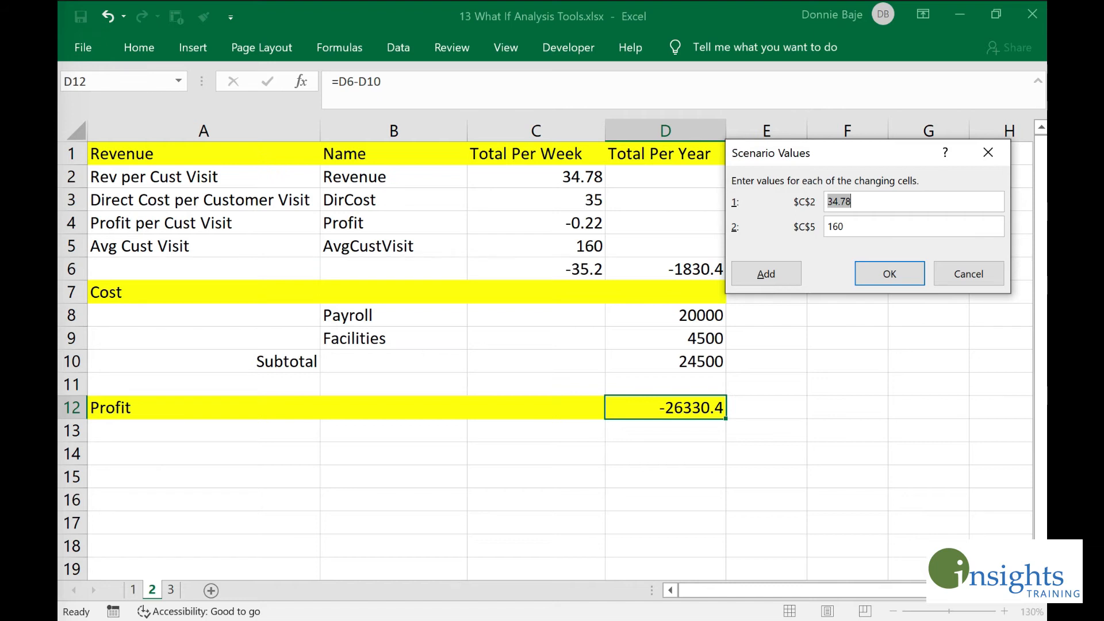
pyautogui.write('38')
pyautogui.moveTo(895, 222); pyautogui.dragTo(799, 232)
pyautogui.write('145')
pyautogui.click(880, 275)
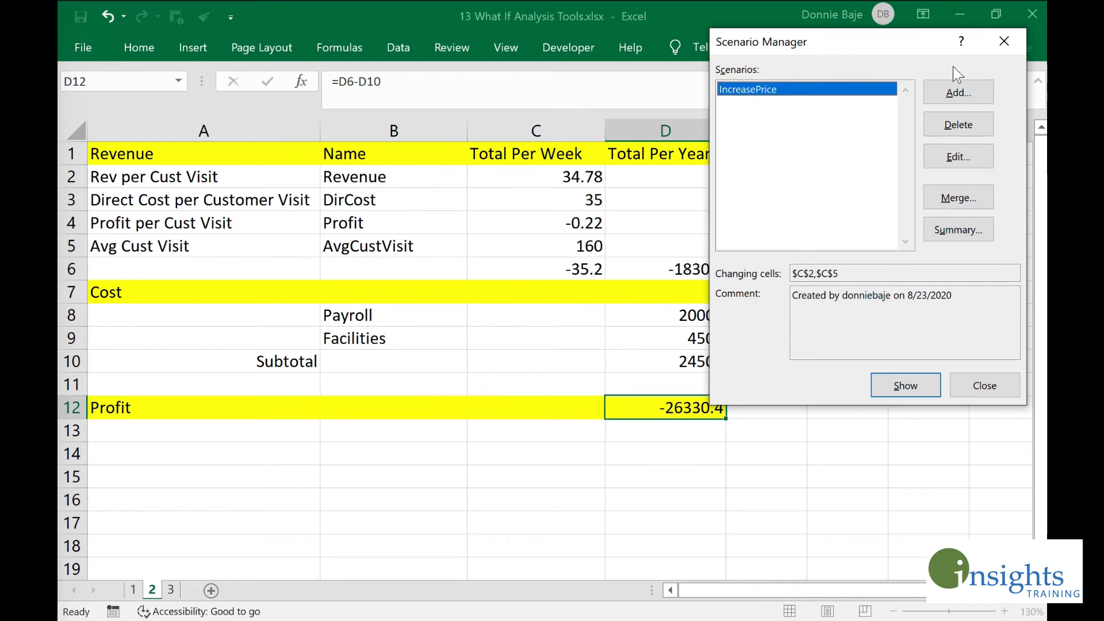
# Step: Add a scenario named CostCutting with the facilities cell D9 and the average customer visits cell C5 as changing cells
pyautogui.click(958, 91)
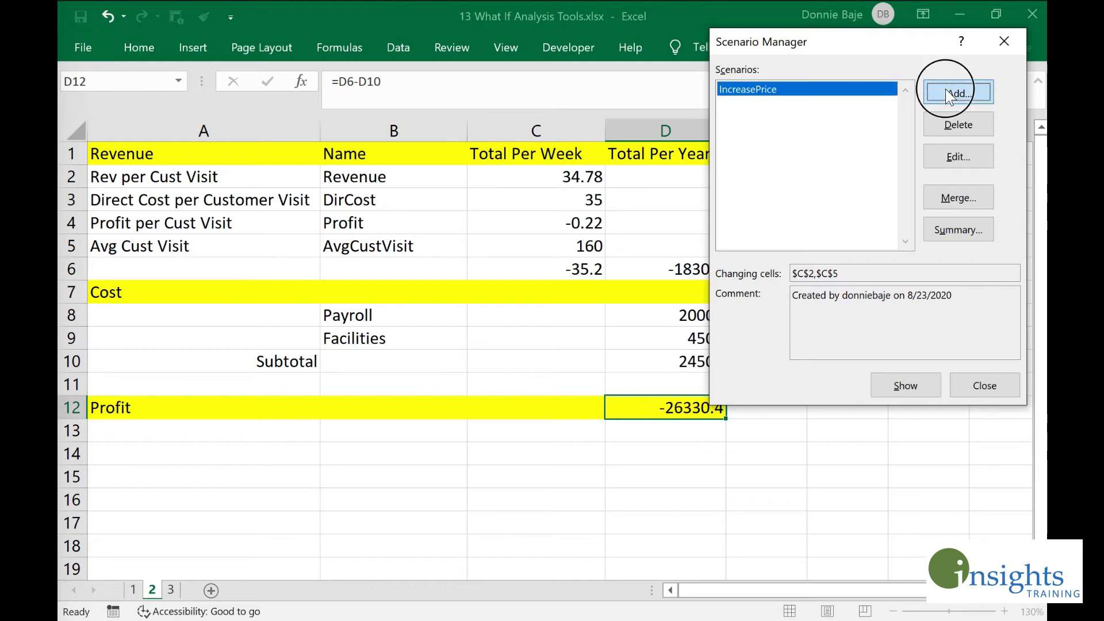
pyautogui.moveTo(814, 60); pyautogui.dragTo(855, 176)
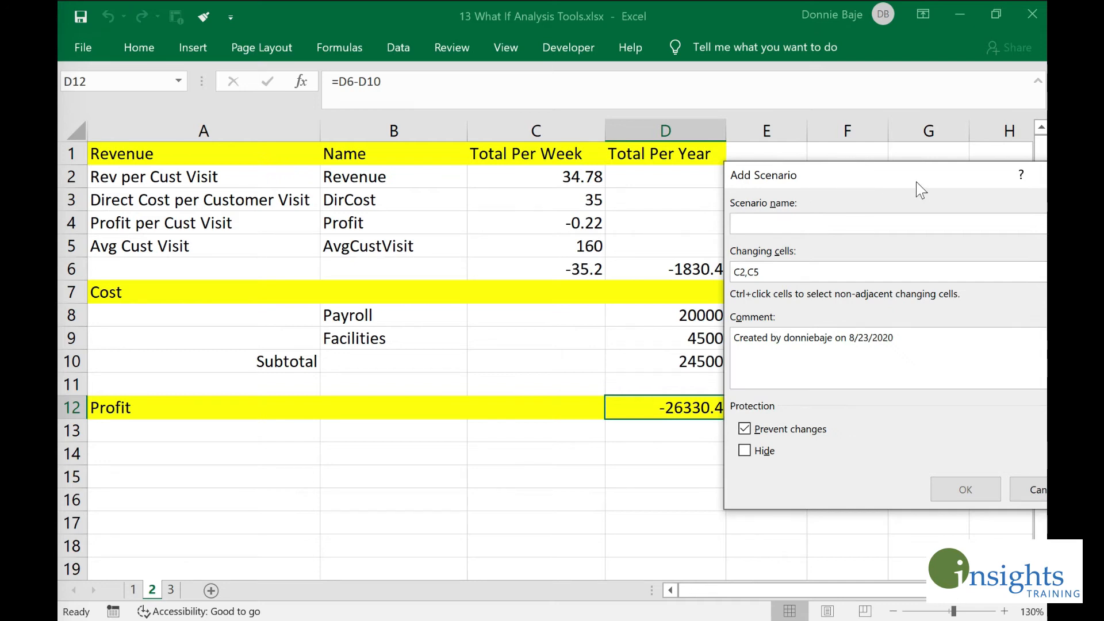
pyautogui.write('CostCutting')
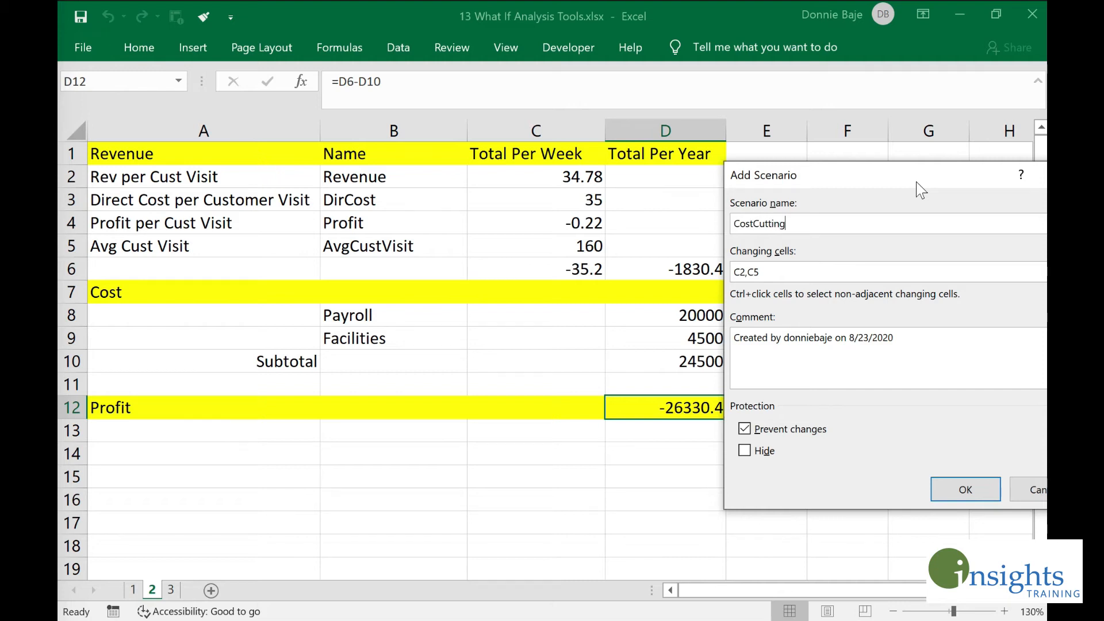
pyautogui.click(762, 272)
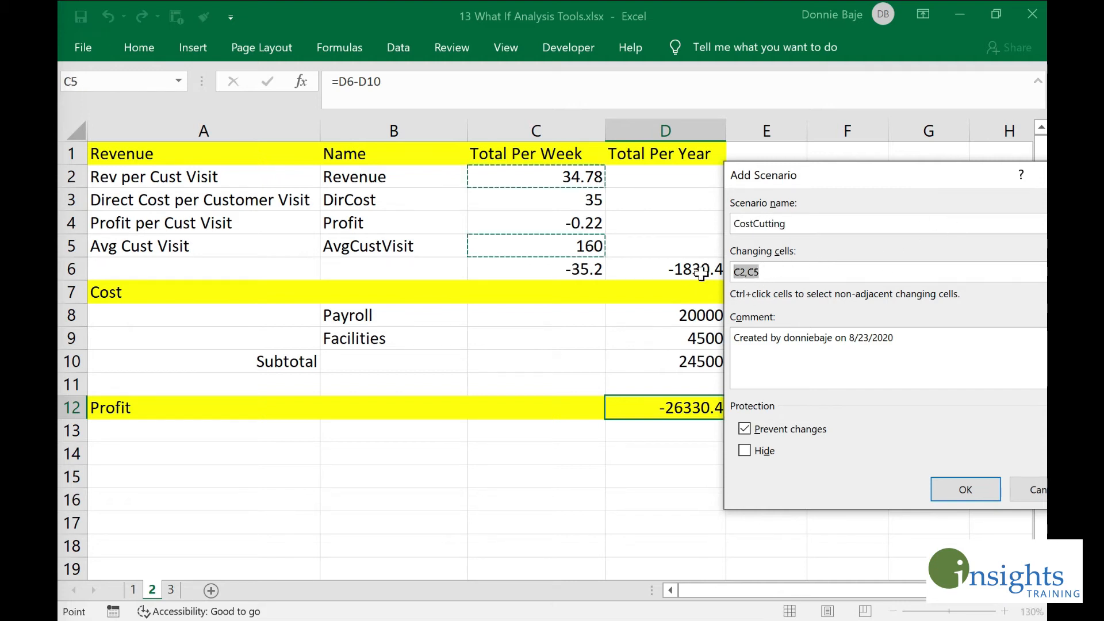
pyautogui.press('BackSpace')
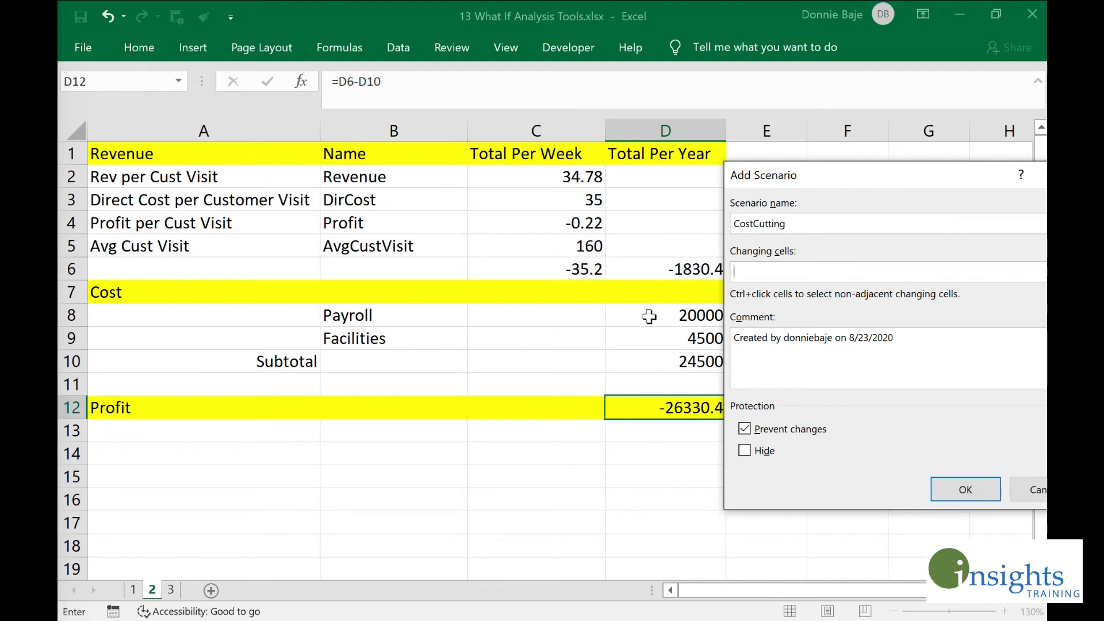
pyautogui.click(630, 342)
pyautogui.write(',')
pyautogui.click(557, 246)
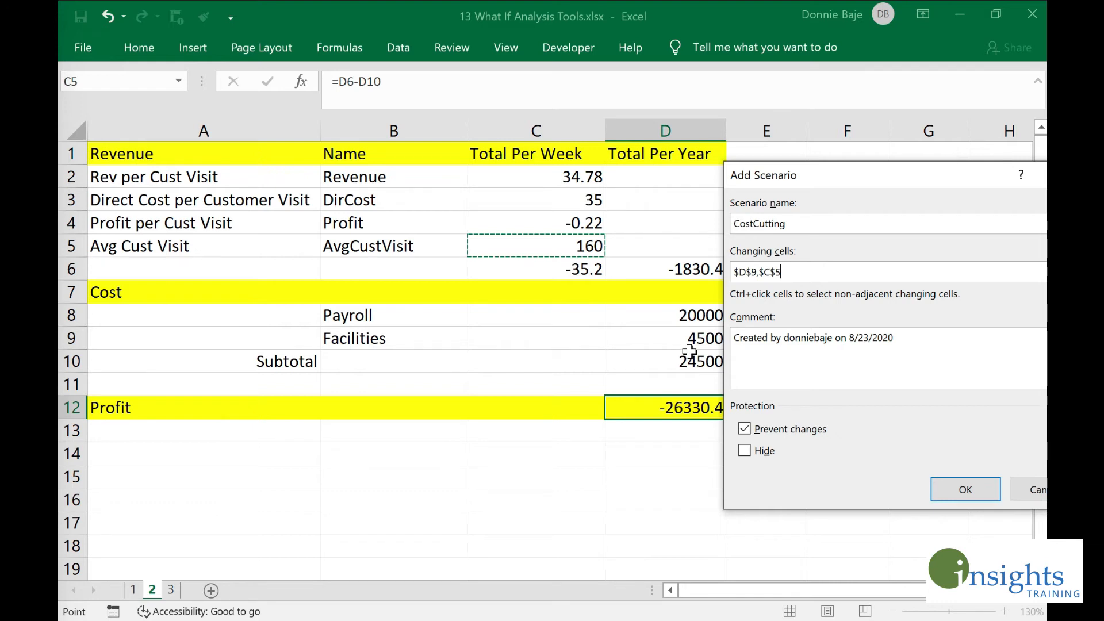
pyautogui.click(965, 488)
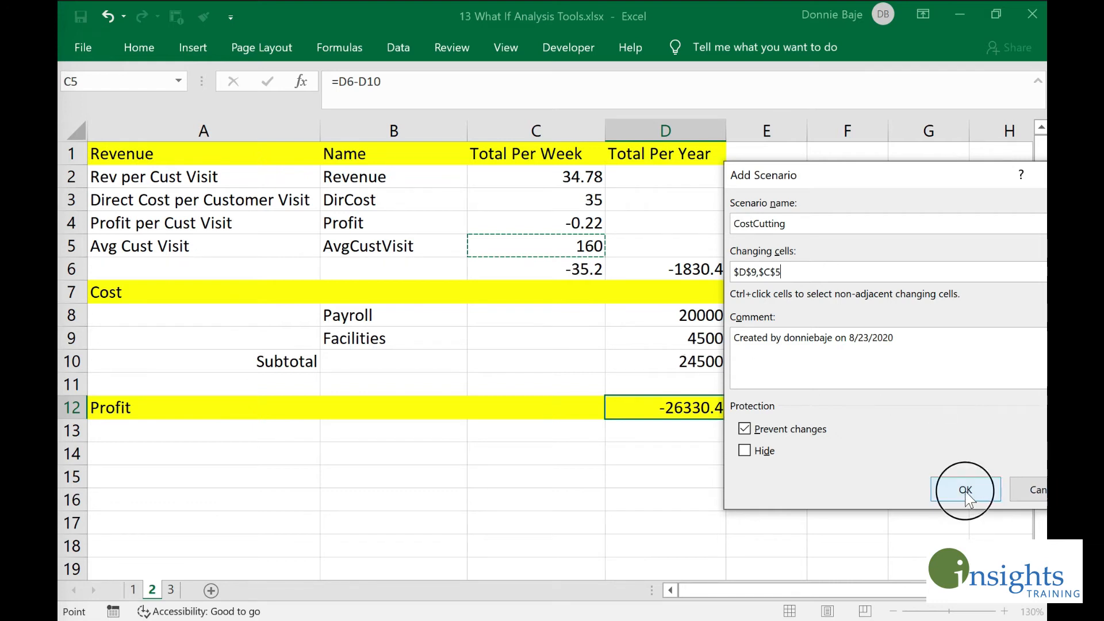
# Step: Set the CostCutting scenario values to 3000 for D9 and 140 for C5, and save the scenario
pyautogui.moveTo(889, 273); pyautogui.dragTo(868, 193)
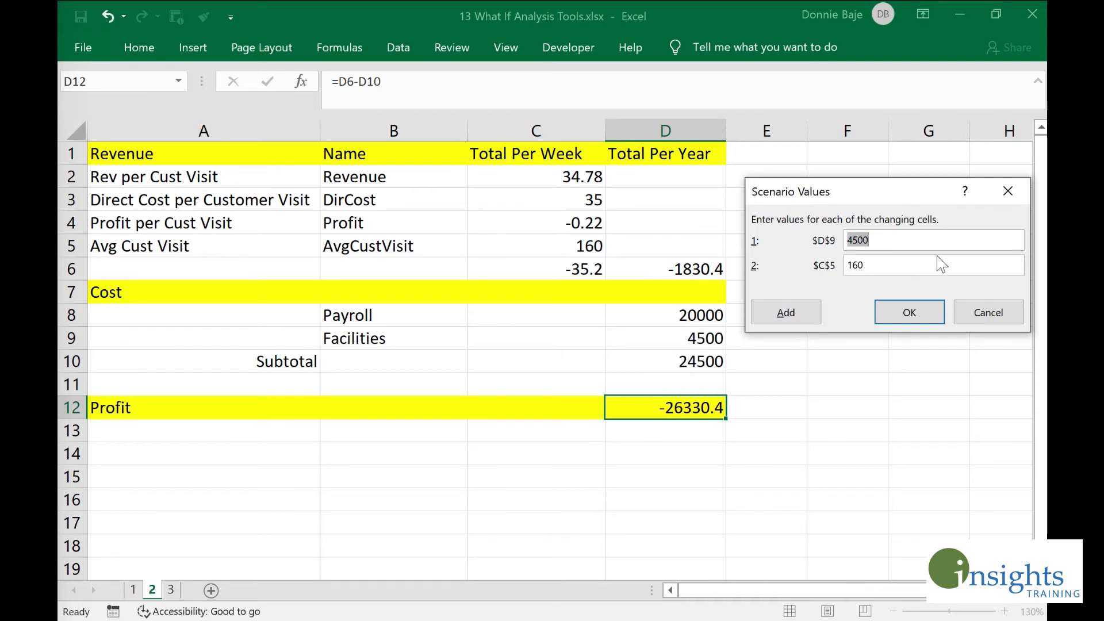
pyautogui.write('30')
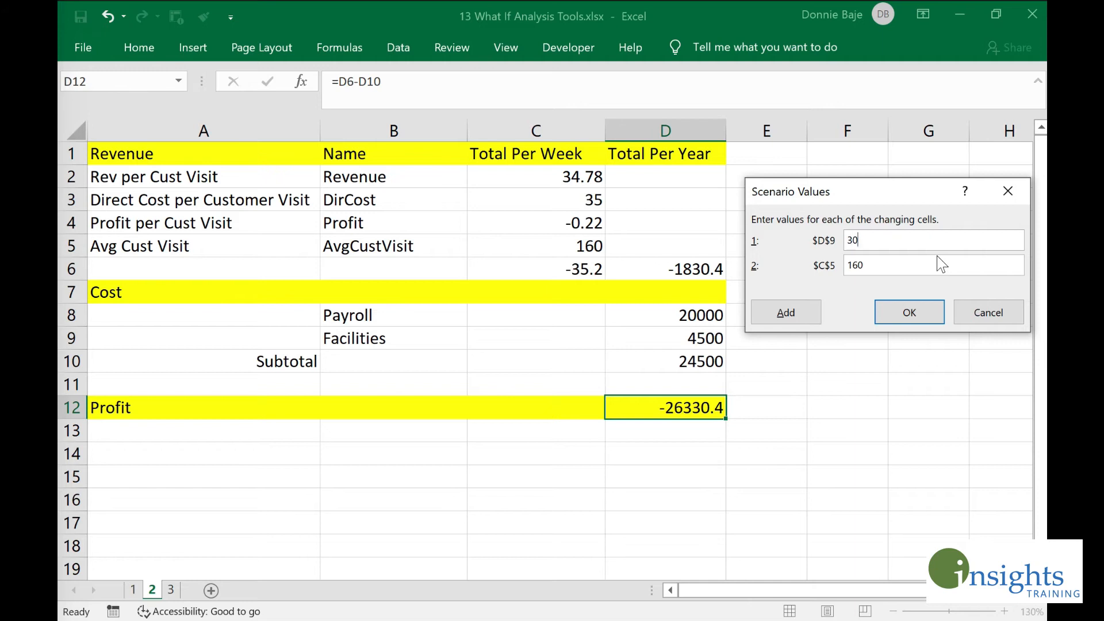
pyautogui.write('00')
pyautogui.doubleClick(870, 266)
pyautogui.write('140')
pyautogui.click(915, 311)
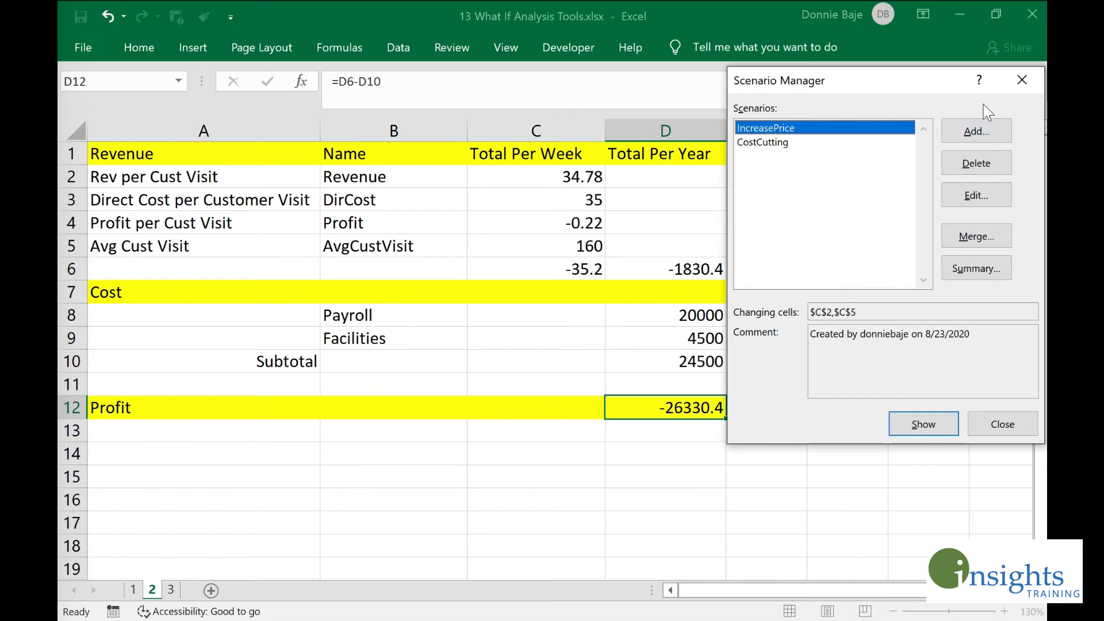
# Step: Add a scenario named LowerCostofGoods with the direct cost cell C3 and the average customer visits cell C5 as changing cells
pyautogui.click(977, 132)
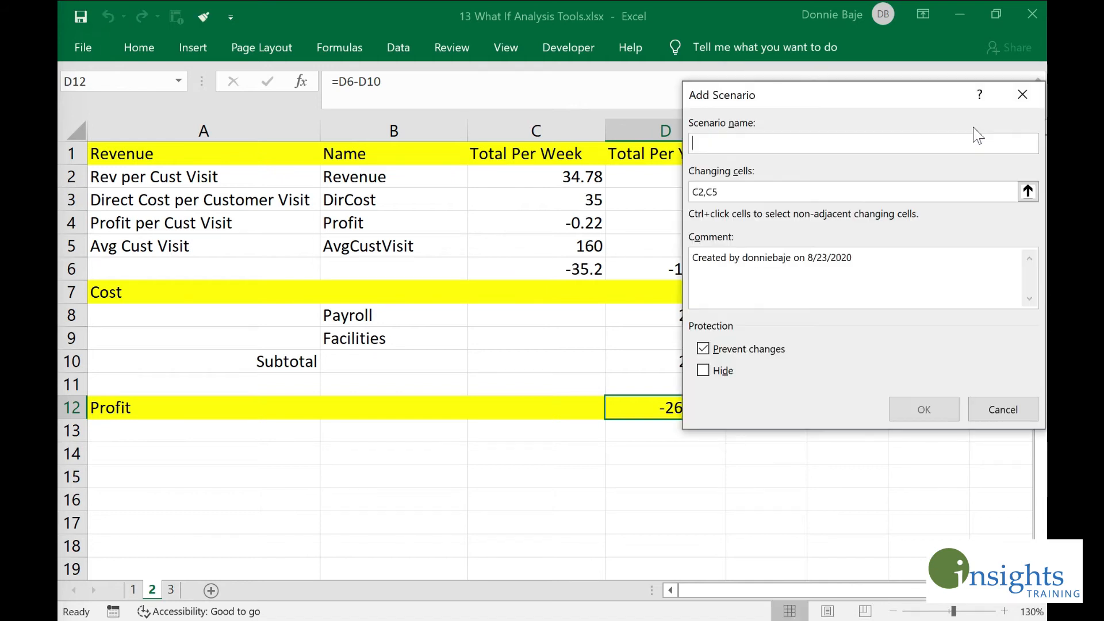
pyautogui.write('LowerCostof')
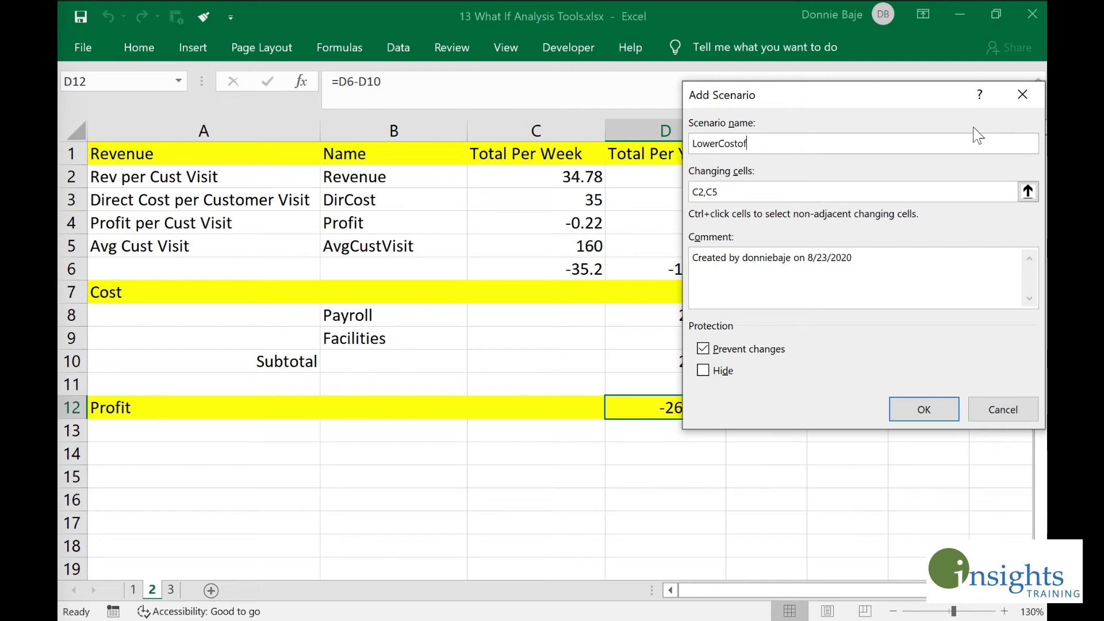
pyautogui.write('Goods')
pyautogui.moveTo(737, 193); pyautogui.dragTo(601, 194)
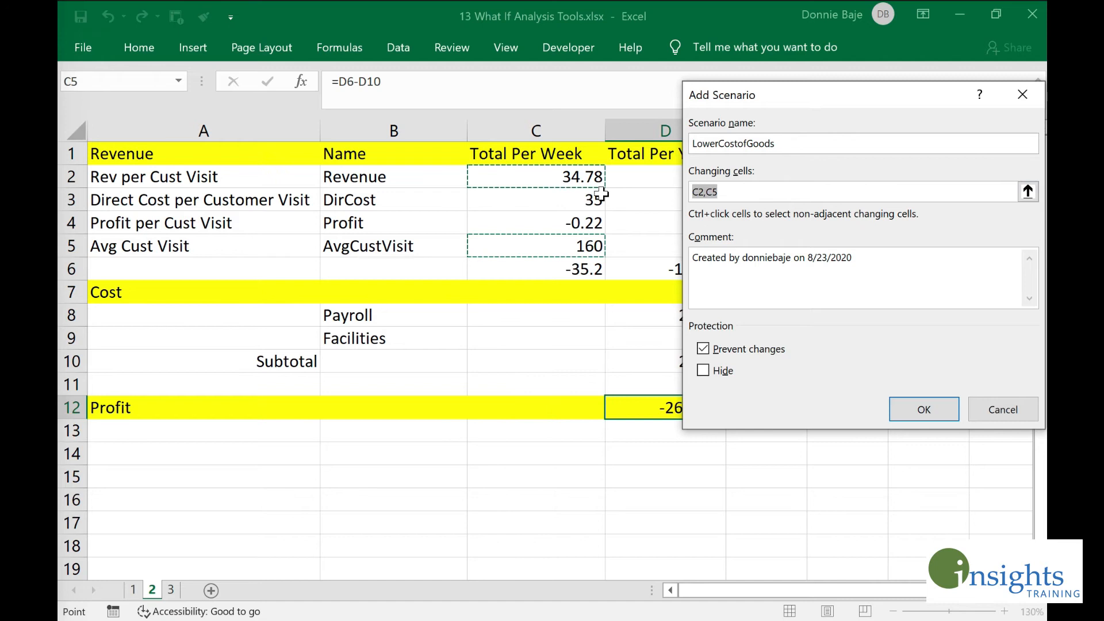
pyautogui.press('BackSpace')
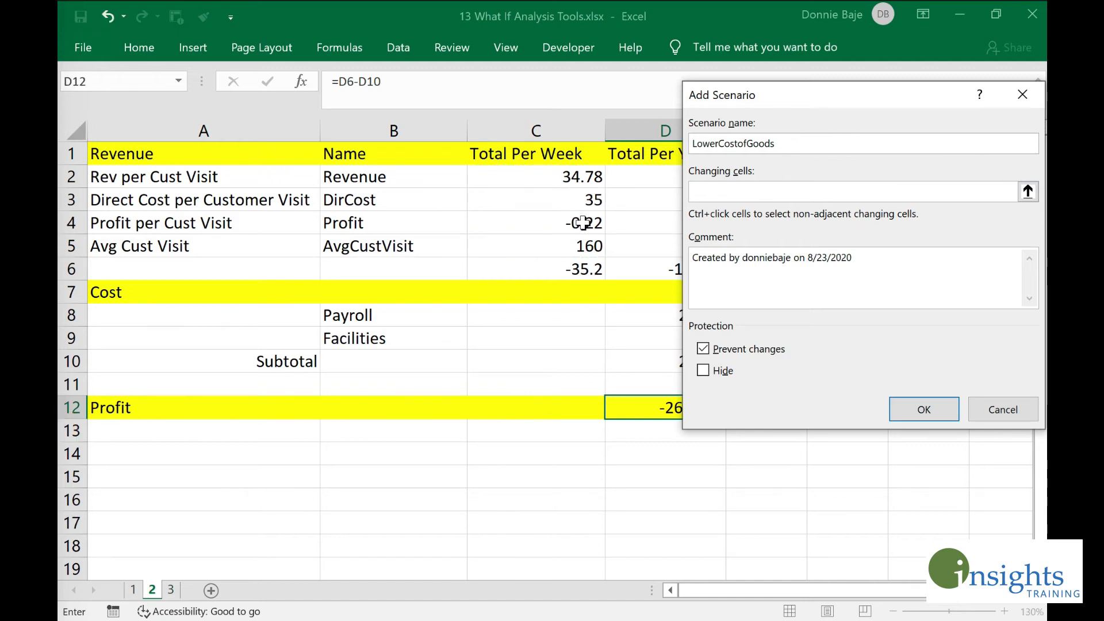
pyautogui.moveTo(742, 101); pyautogui.dragTo(754, 102)
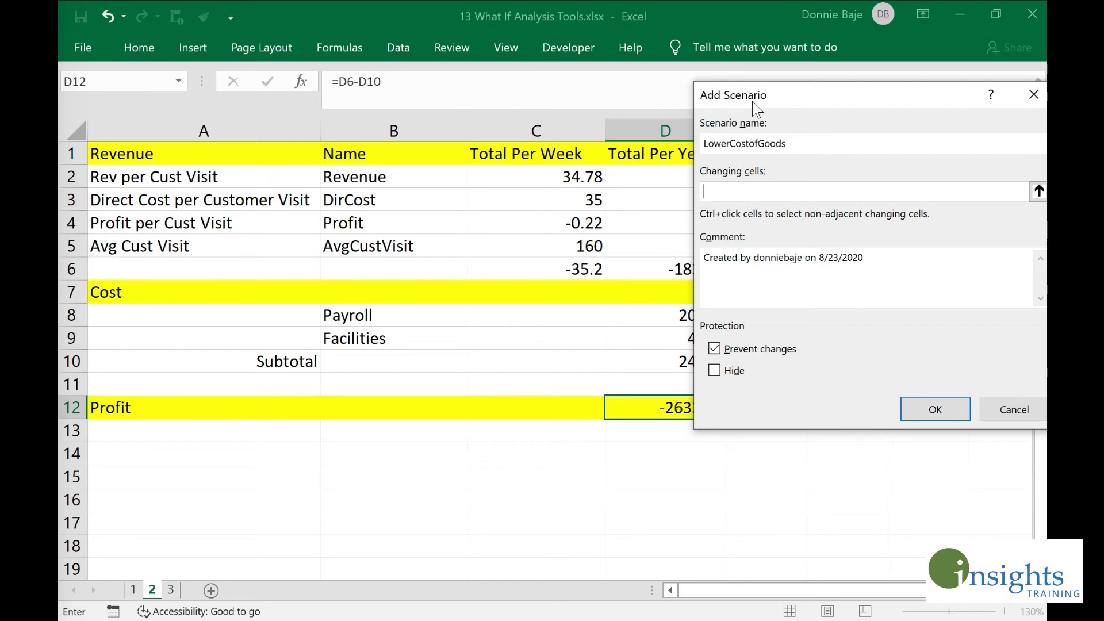
pyautogui.click(578, 203)
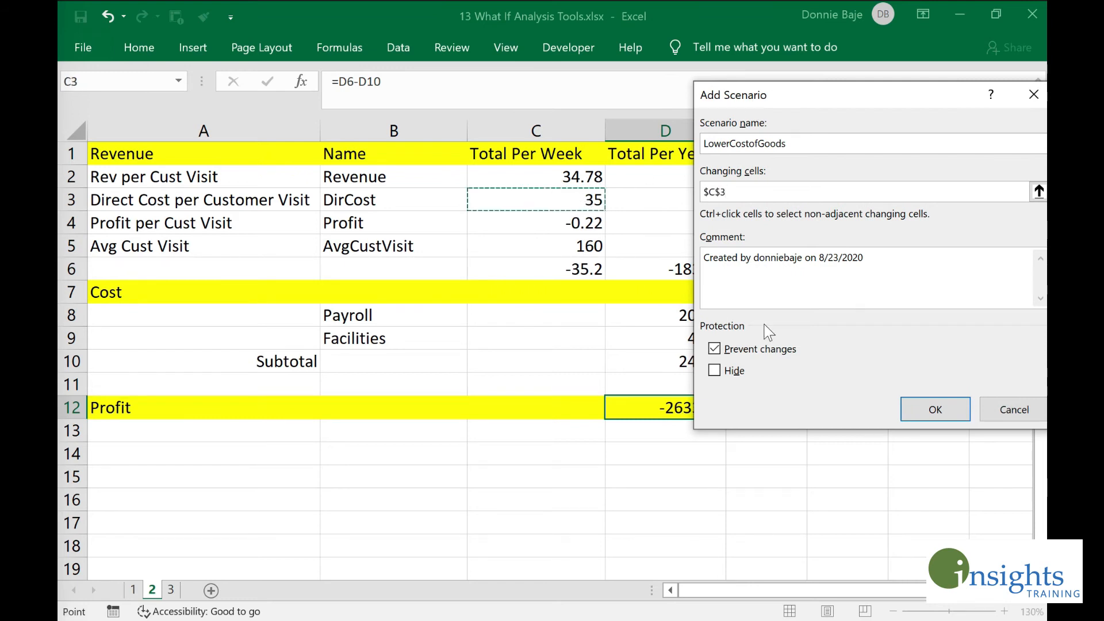
pyautogui.write(',')
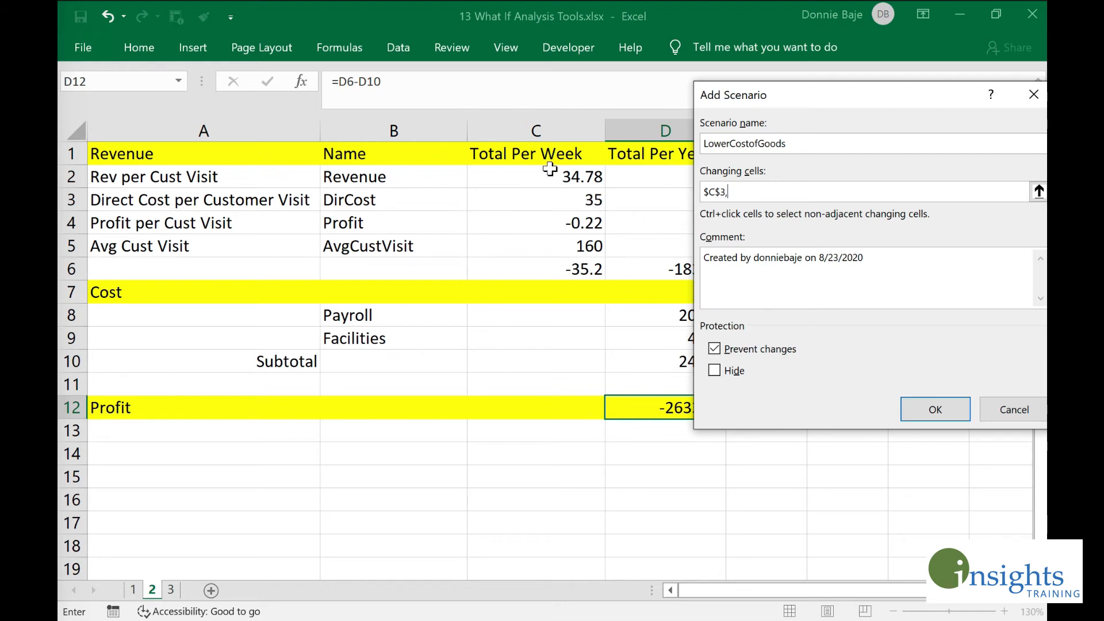
pyautogui.click(557, 244)
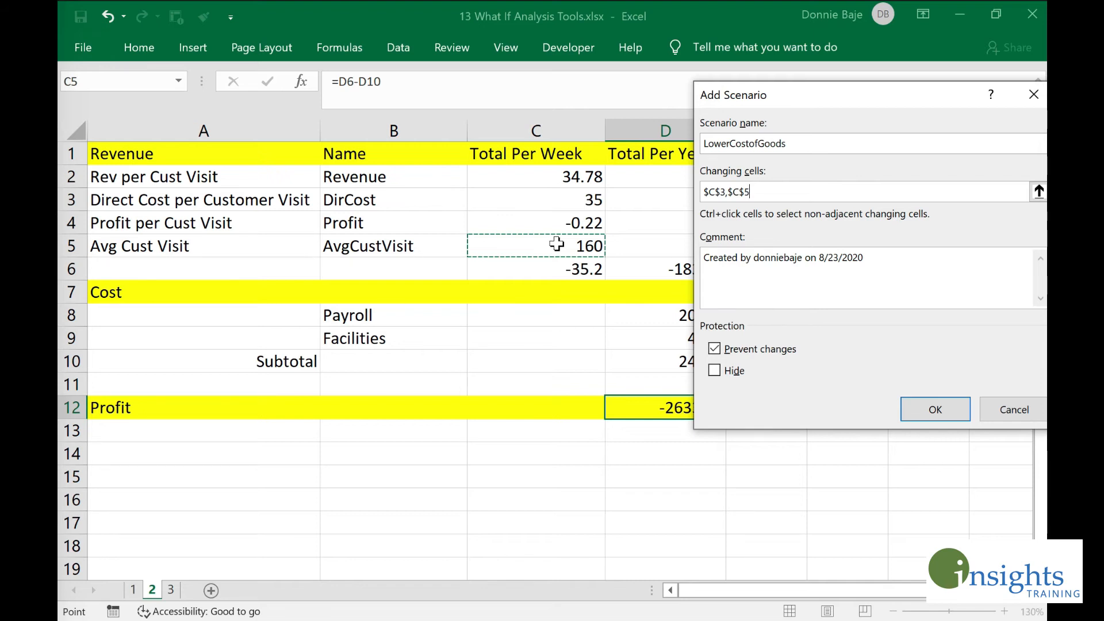
pyautogui.click(935, 409)
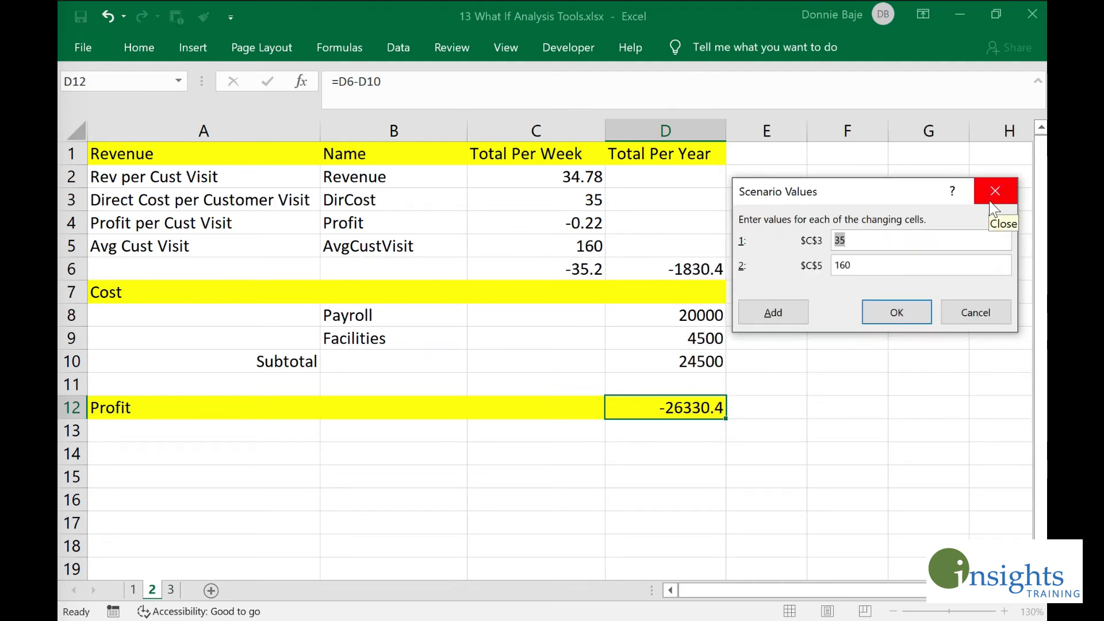
# Step: Set the LowerCostofGoods scenario values to 30 for C3 and 140 for C5, and save the scenario
pyautogui.write('3')
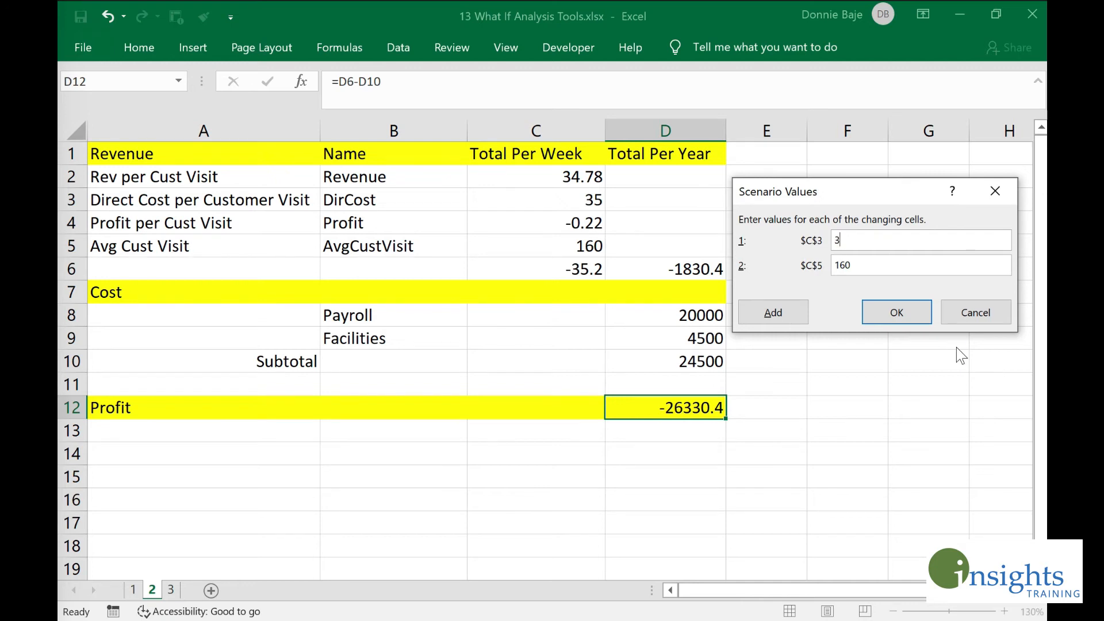
pyautogui.write('0')
pyautogui.moveTo(866, 265); pyautogui.dragTo(812, 273)
pyautogui.write('140')
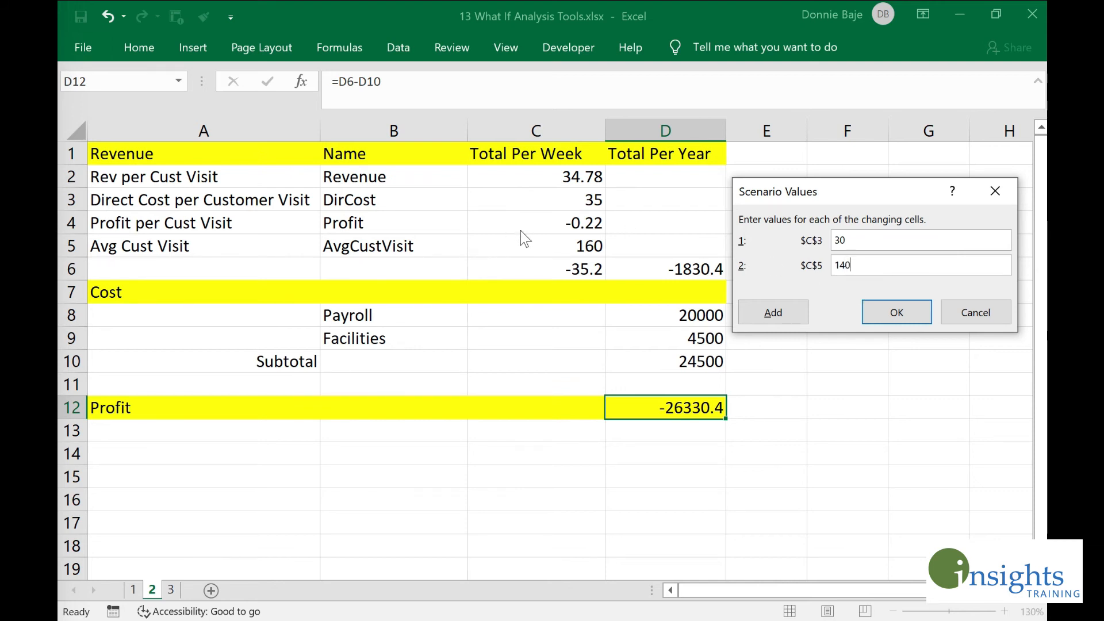
pyautogui.click(901, 316)
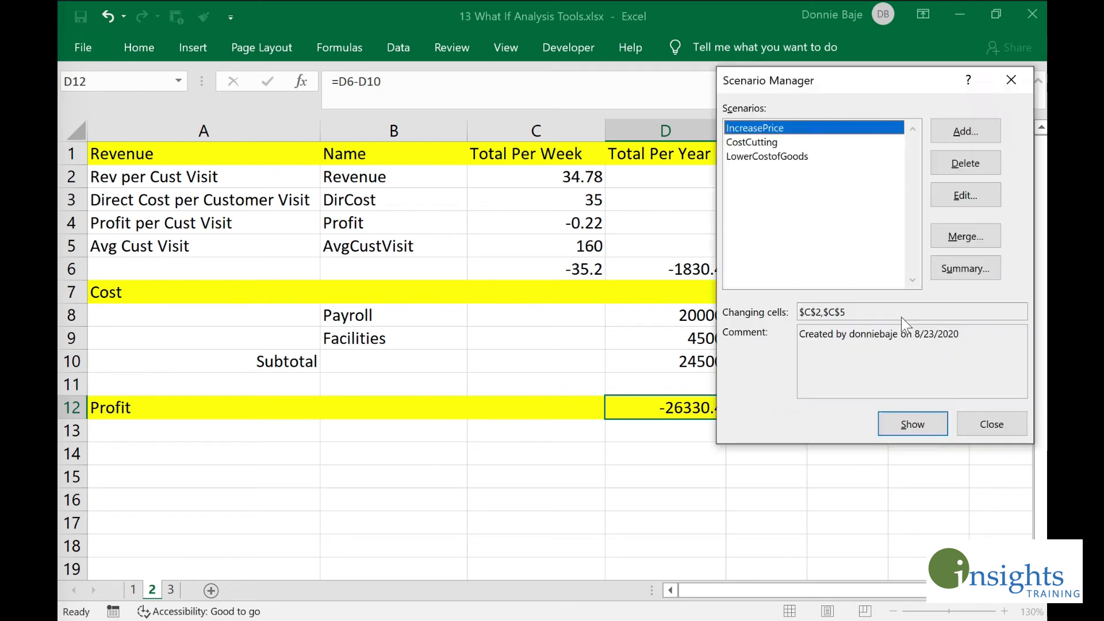
# Step: Review the changing cells of the IncreasePrice, CostCutting and LowerCostofGoods scenarios in the scenario list
pyautogui.click(771, 142)
pyautogui.click(794, 155)
pyautogui.click(793, 145)
pyautogui.click(789, 130)
pyautogui.click(789, 144)
pyautogui.click(789, 159)
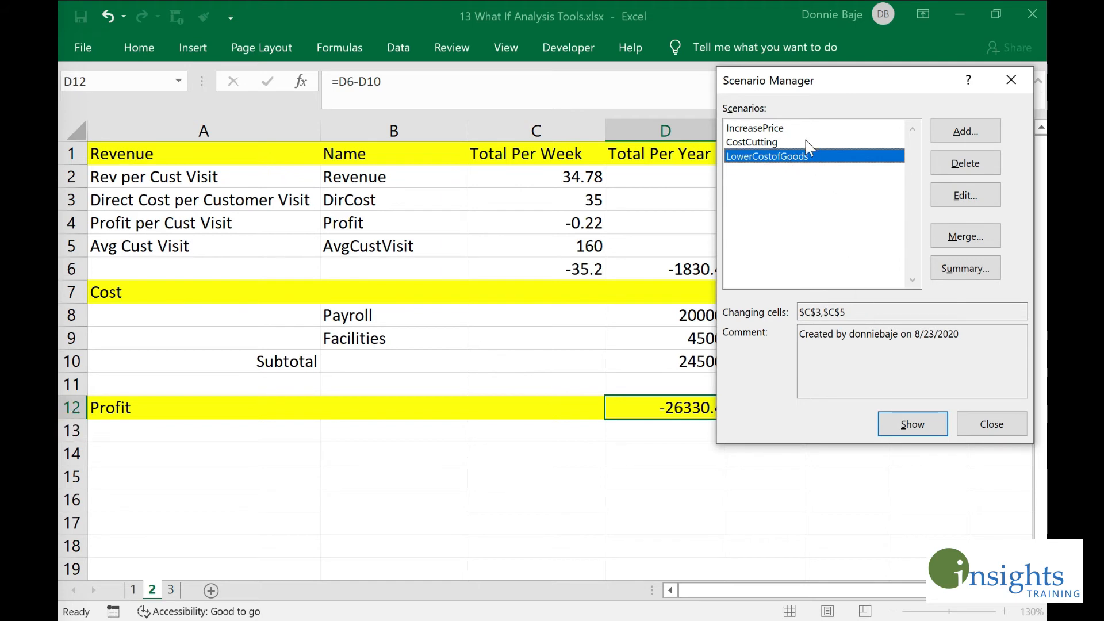
pyautogui.click(788, 129)
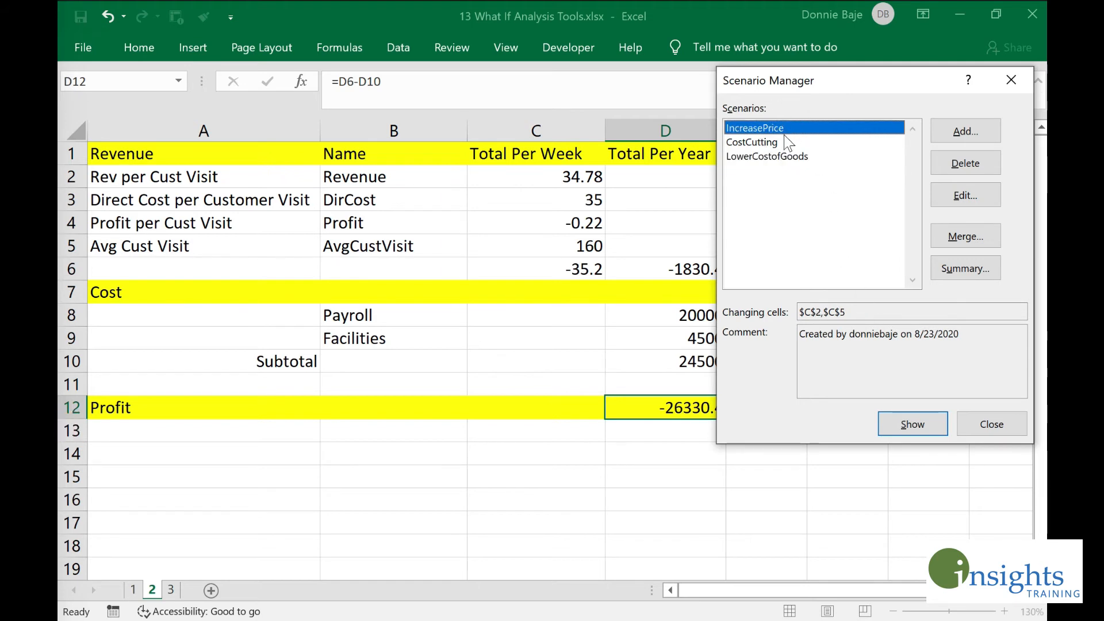
pyautogui.click(789, 143)
pyautogui.click(790, 158)
pyautogui.click(785, 143)
pyautogui.click(787, 129)
pyautogui.click(787, 142)
pyautogui.click(786, 157)
pyautogui.click(784, 142)
pyautogui.click(787, 128)
pyautogui.click(787, 143)
pyautogui.click(788, 156)
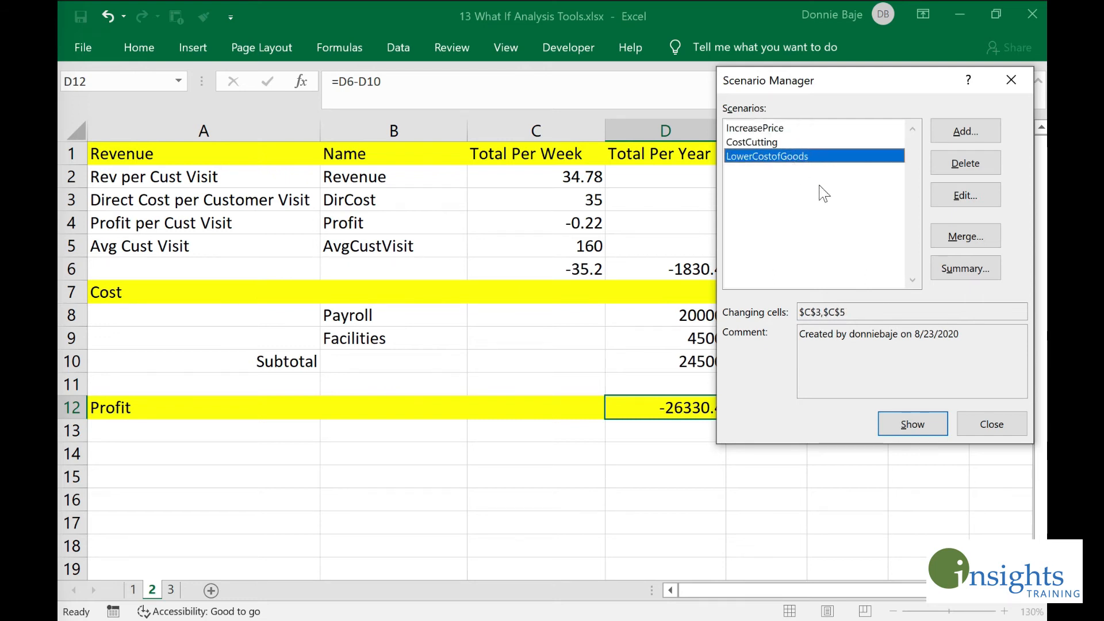
# Step: Create a scenario summary report with D12 as the result cell, and widen the report's columns E, F and G
pyautogui.click(965, 269)
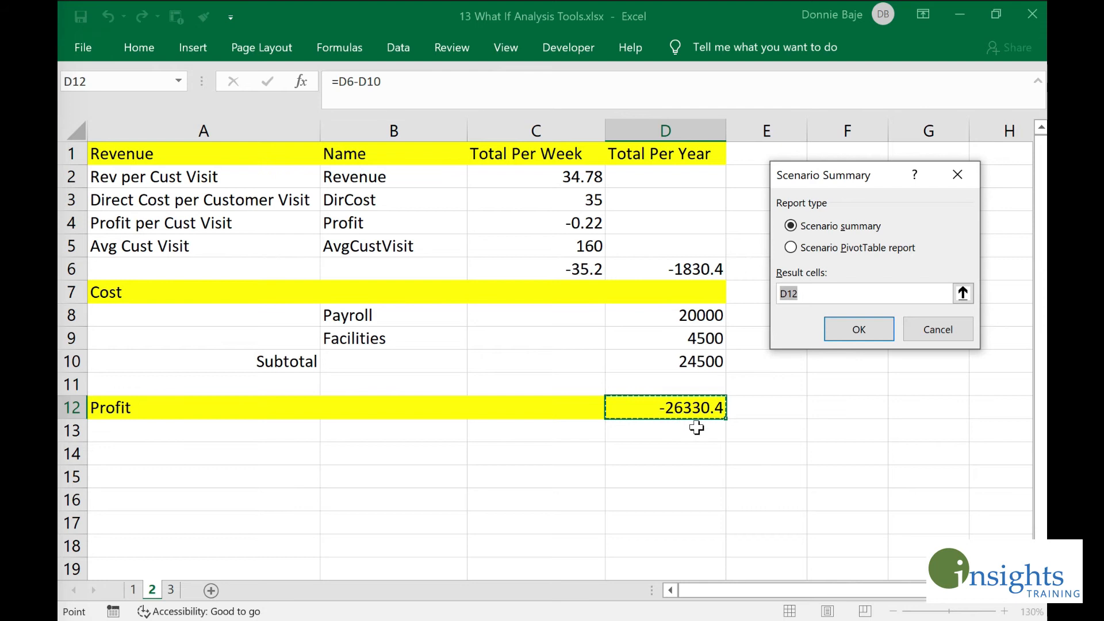
pyautogui.click(859, 330)
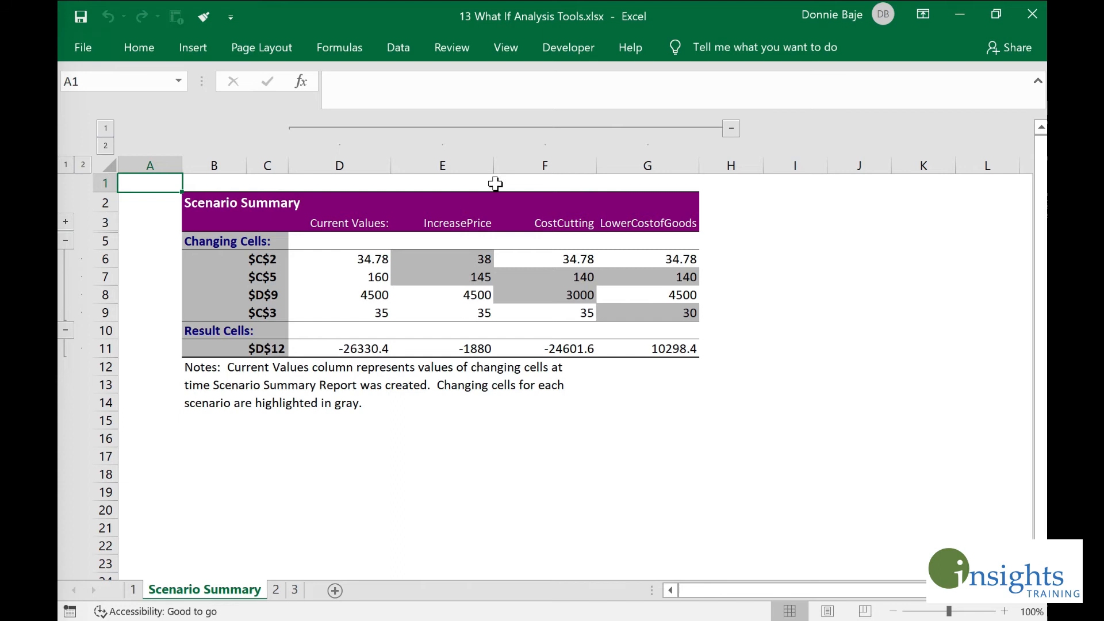
pyautogui.moveTo(493, 166); pyautogui.dragTo(503, 166)
pyautogui.moveTo(605, 166); pyautogui.dragTo(631, 165)
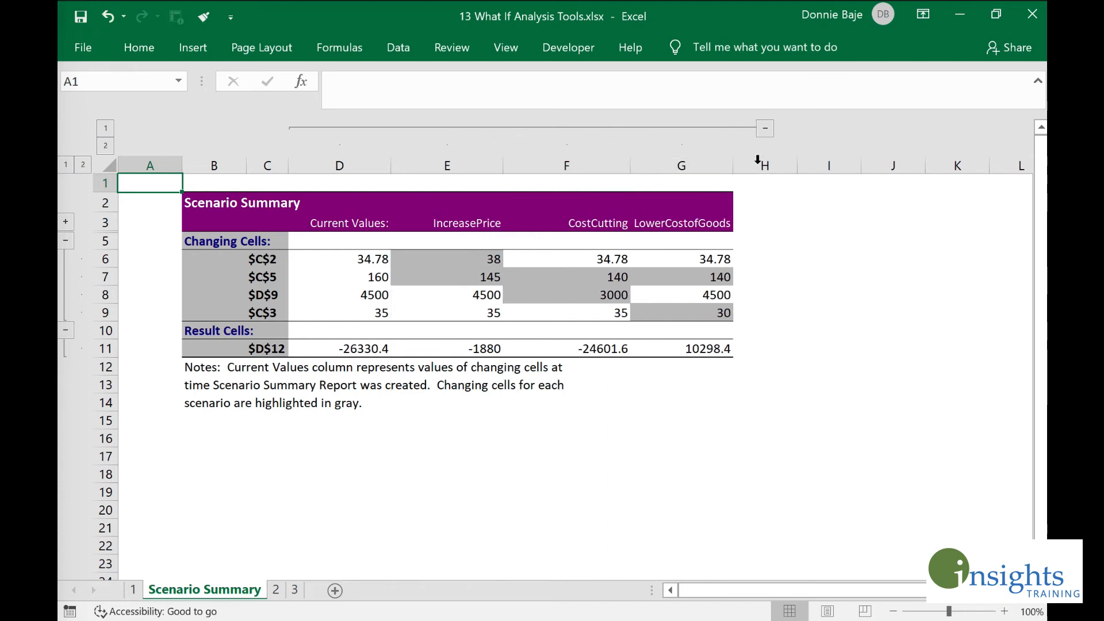
pyautogui.moveTo(734, 165); pyautogui.dragTo(766, 165)
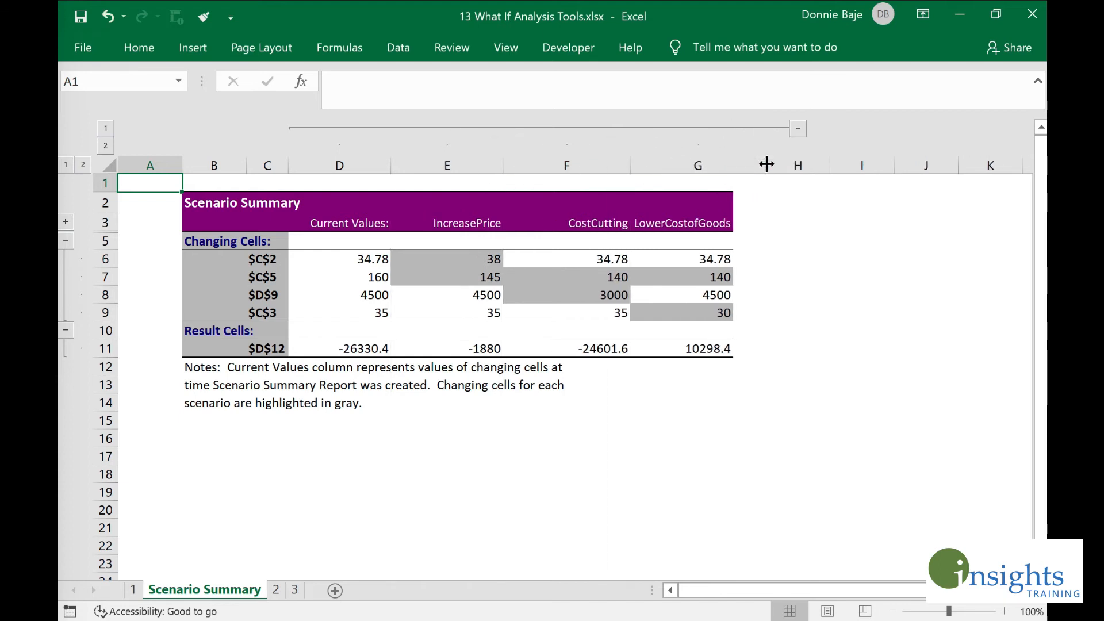
# Step: Compare the changing cell values and the resulting D12 profit across the three scenarios in the summary report
pyautogui.click(98, 349)
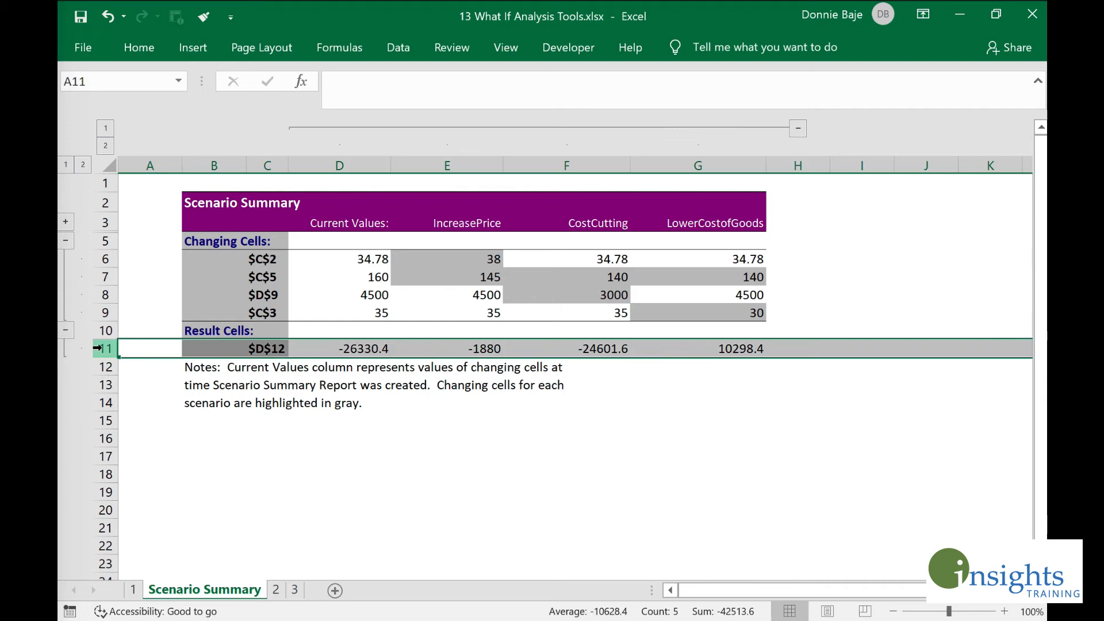
pyautogui.moveTo(481, 253); pyautogui.dragTo(469, 294)
pyautogui.moveTo(545, 262); pyautogui.dragTo(567, 314)
pyautogui.moveTo(698, 264); pyautogui.dragTo(699, 317)
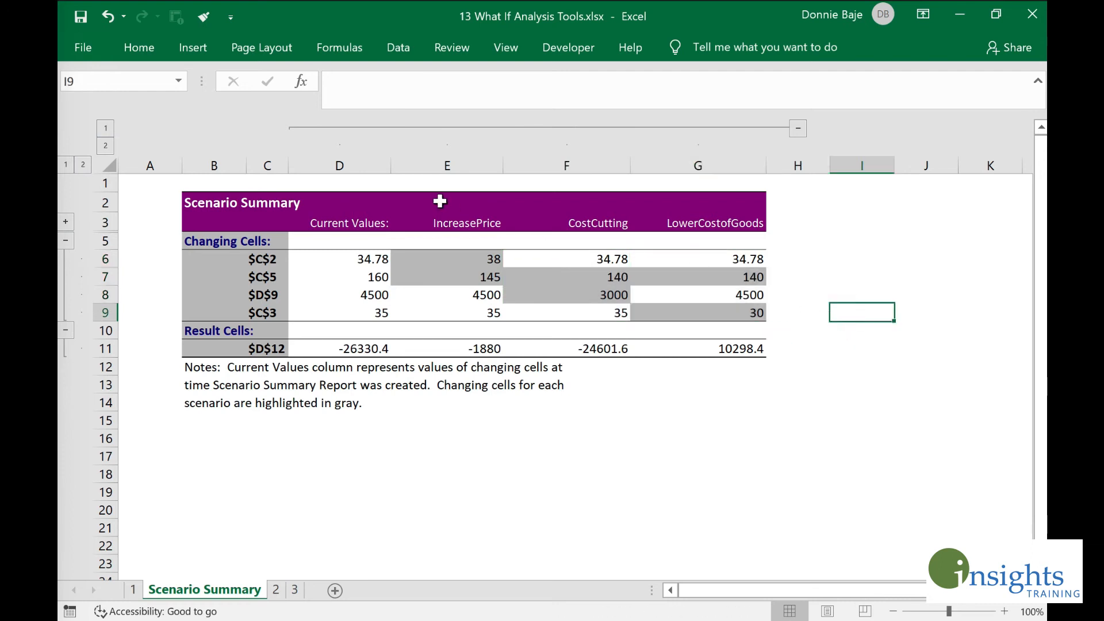
pyautogui.click(458, 222)
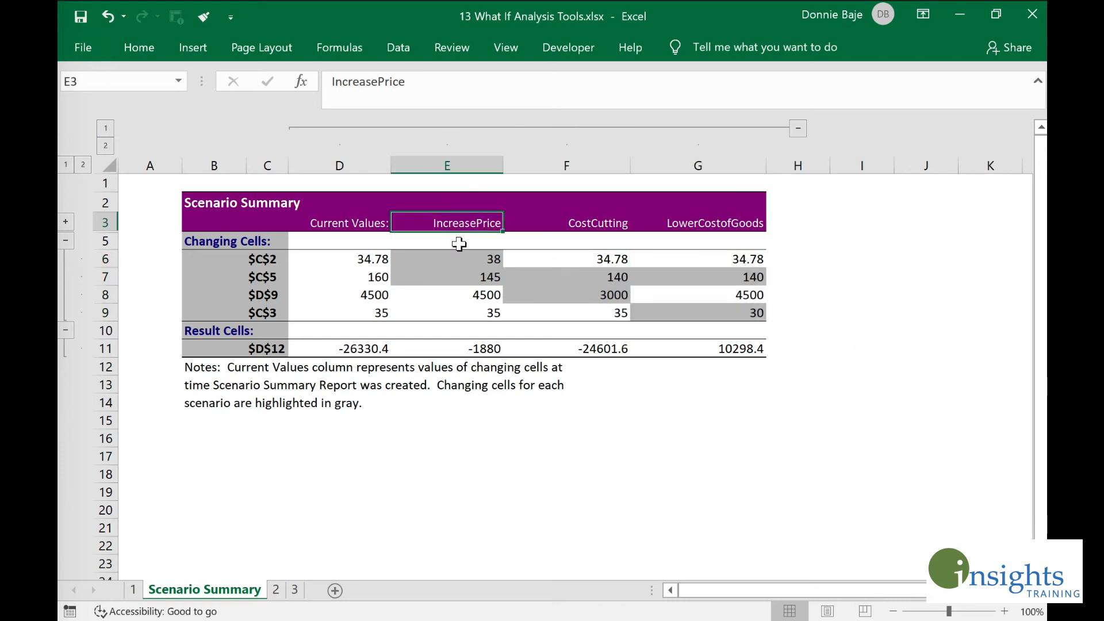
pyautogui.click(468, 347)
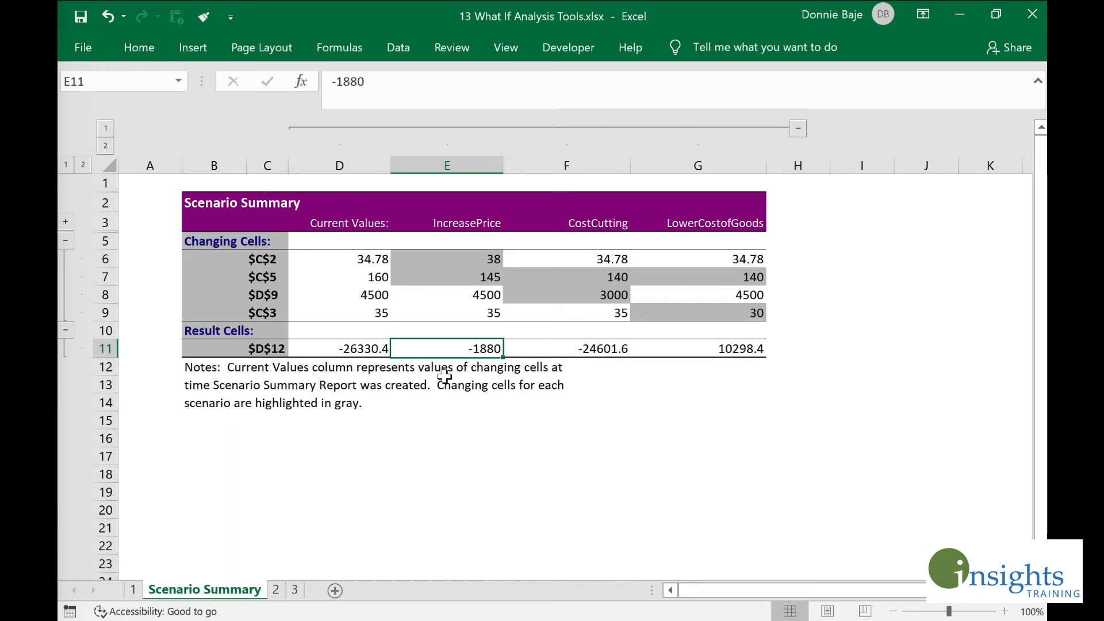
pyautogui.click(584, 258)
pyautogui.moveTo(585, 259); pyautogui.dragTo(584, 311)
pyautogui.click(592, 348)
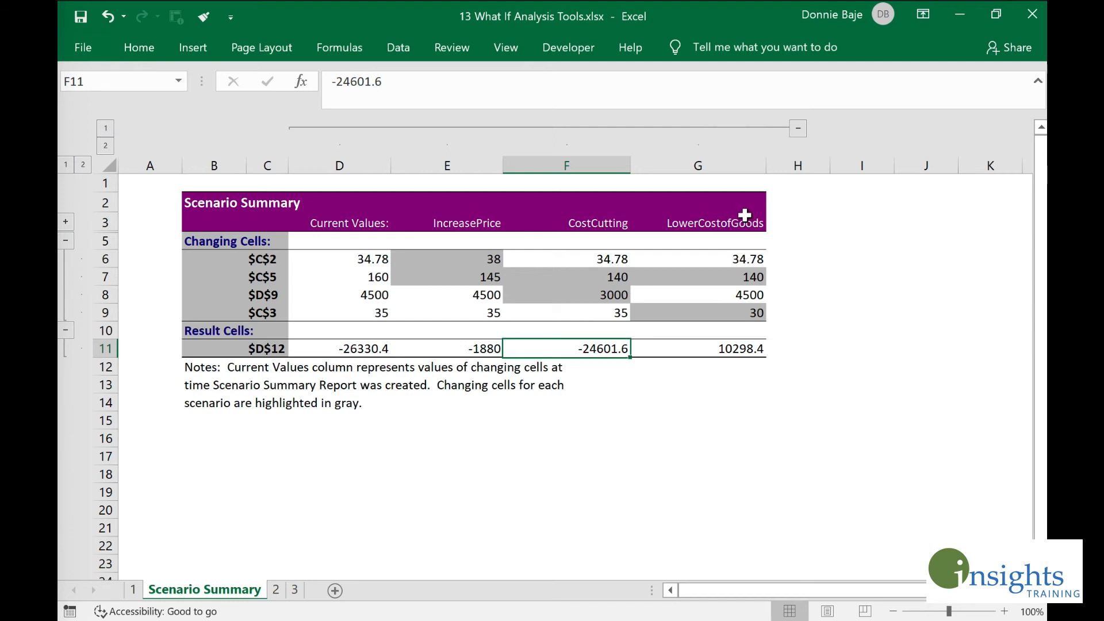
pyautogui.click(742, 219)
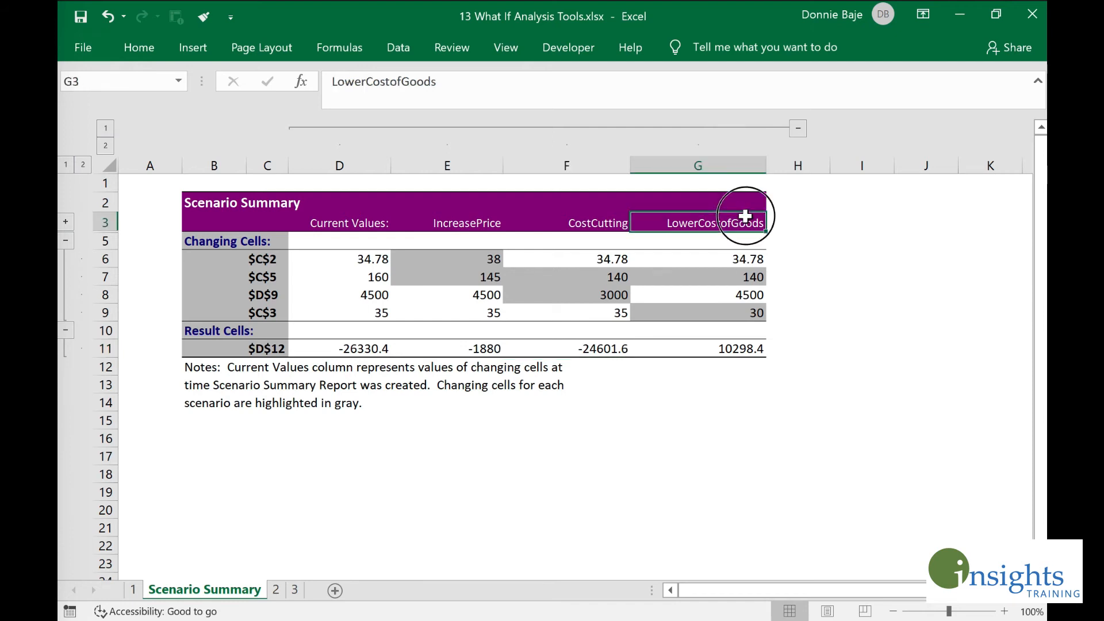
pyautogui.click(750, 279)
pyautogui.click(738, 318)
pyautogui.click(741, 349)
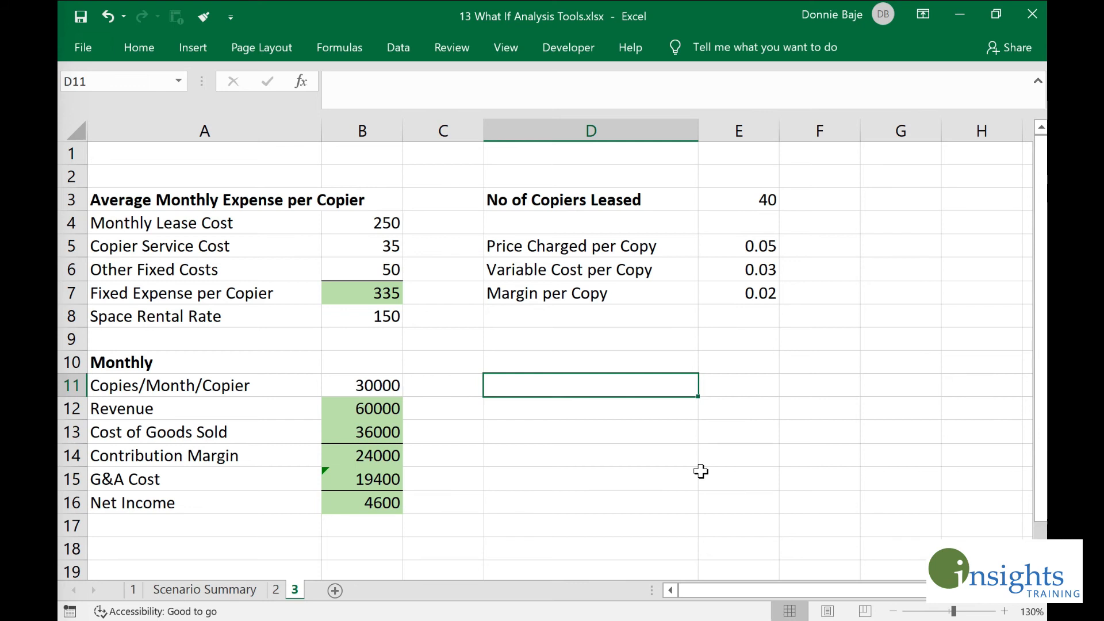
# Step: Enter the copy volumes 25000, 28000, 30000 and 35000 down cells D12 to D15 on sheet 3
pyautogui.press('Down')
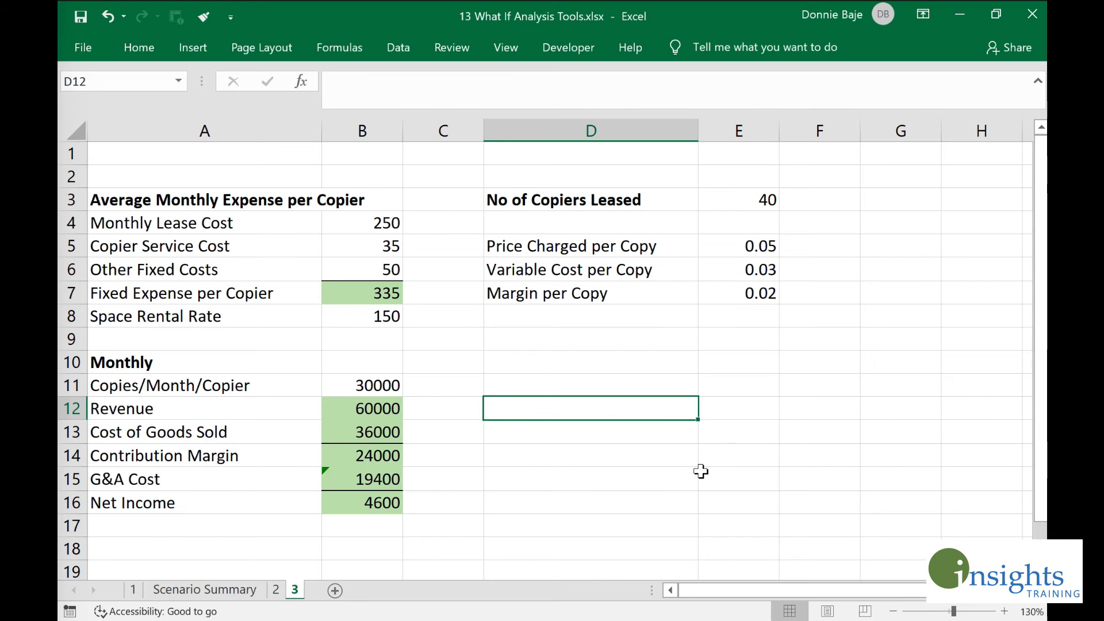
pyautogui.write('25000')
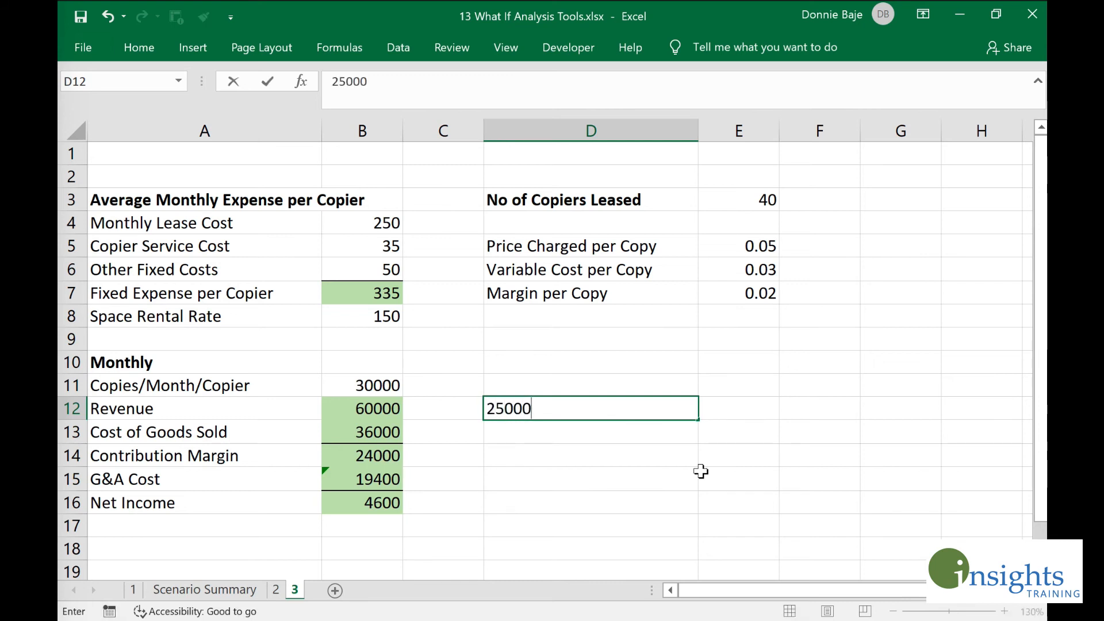
pyautogui.press('Return')
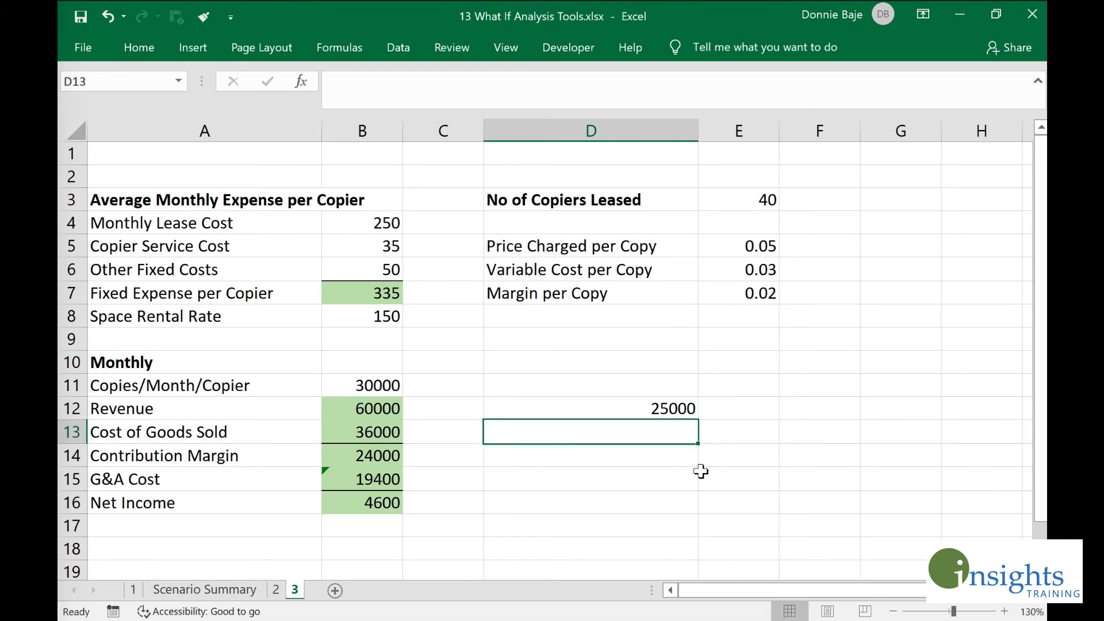
pyautogui.write('2')
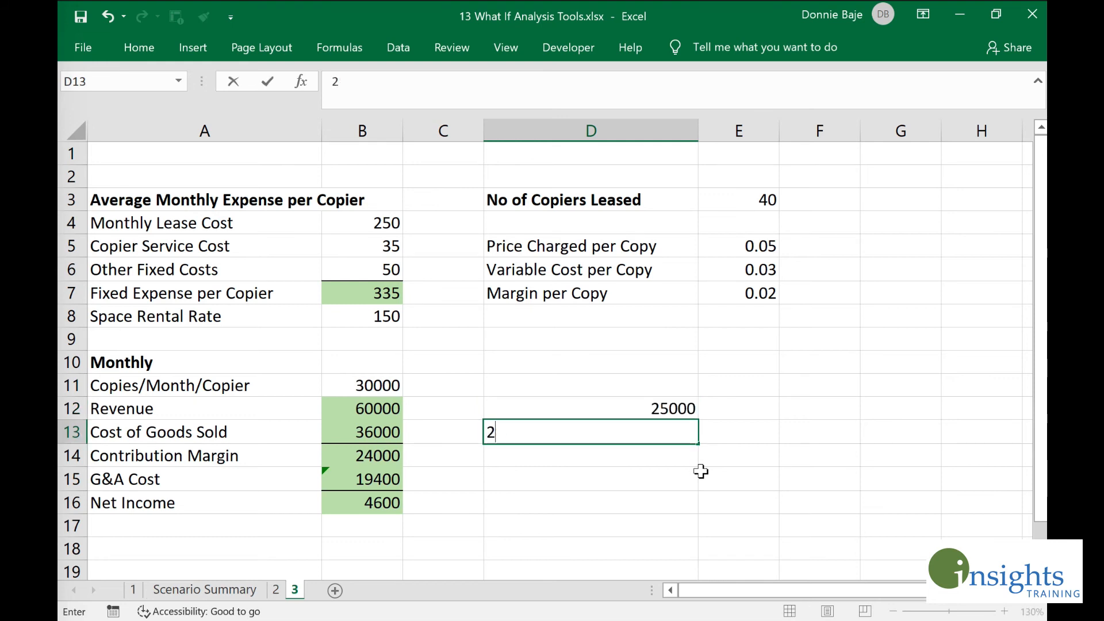
pyautogui.write('8000')
pyautogui.press('Return')
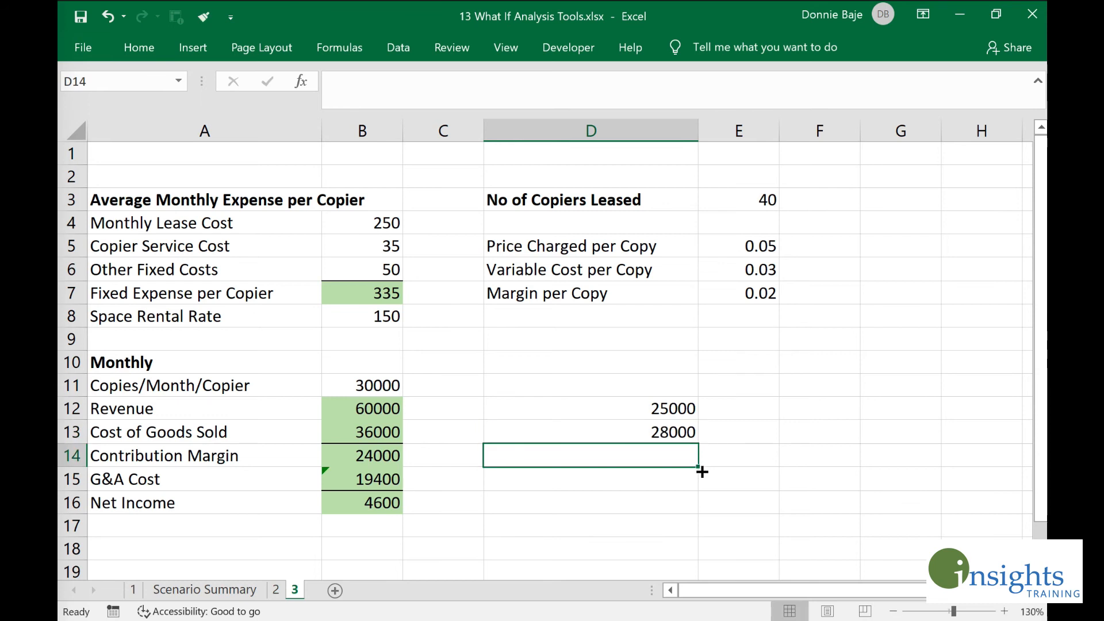
pyautogui.write('30000')
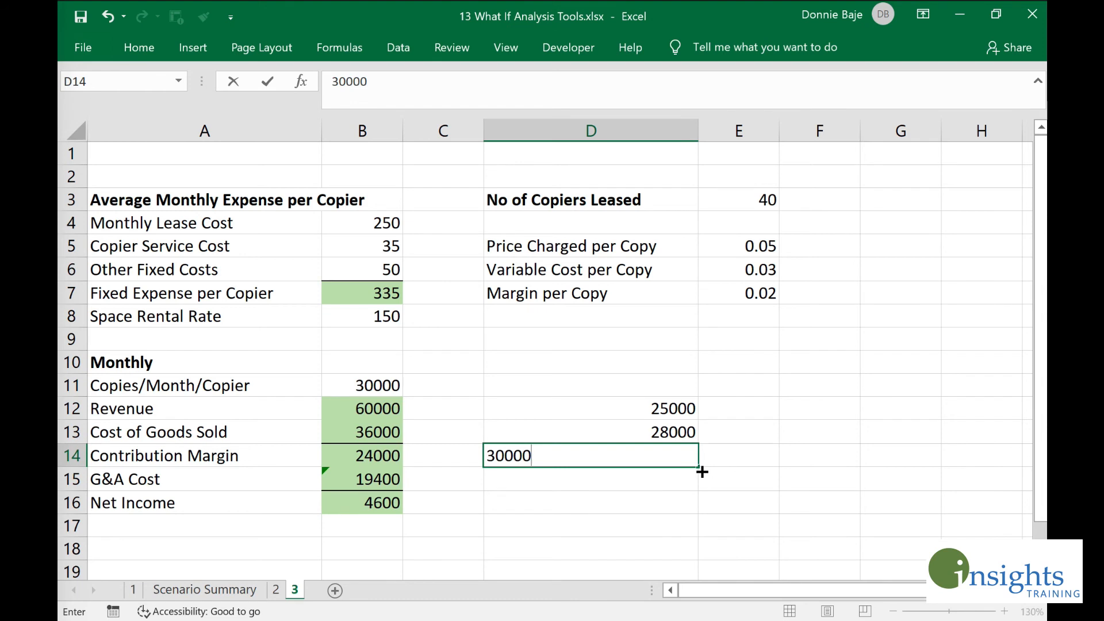
pyautogui.press('Return')
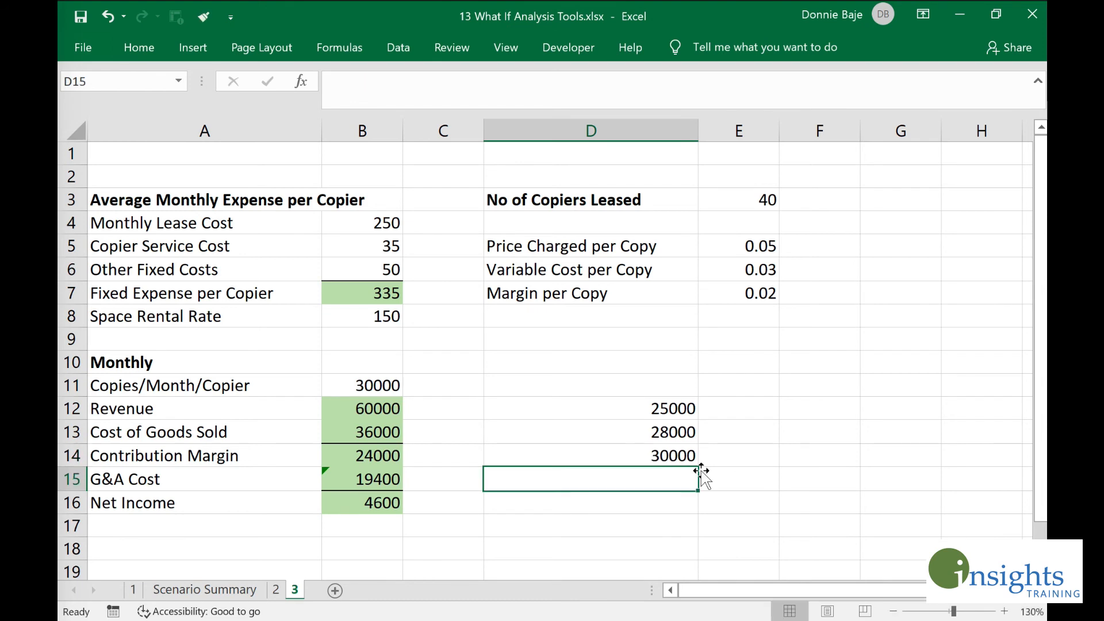
pyautogui.write('35000')
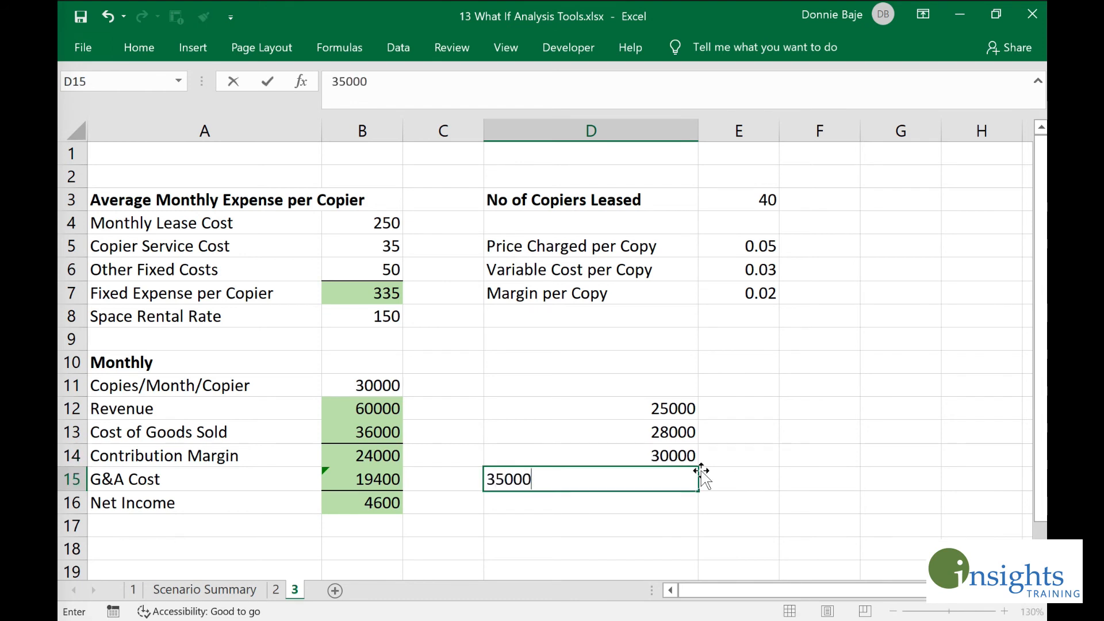
pyautogui.hotkey('ctrl', 'Return')
pyautogui.press('Return')
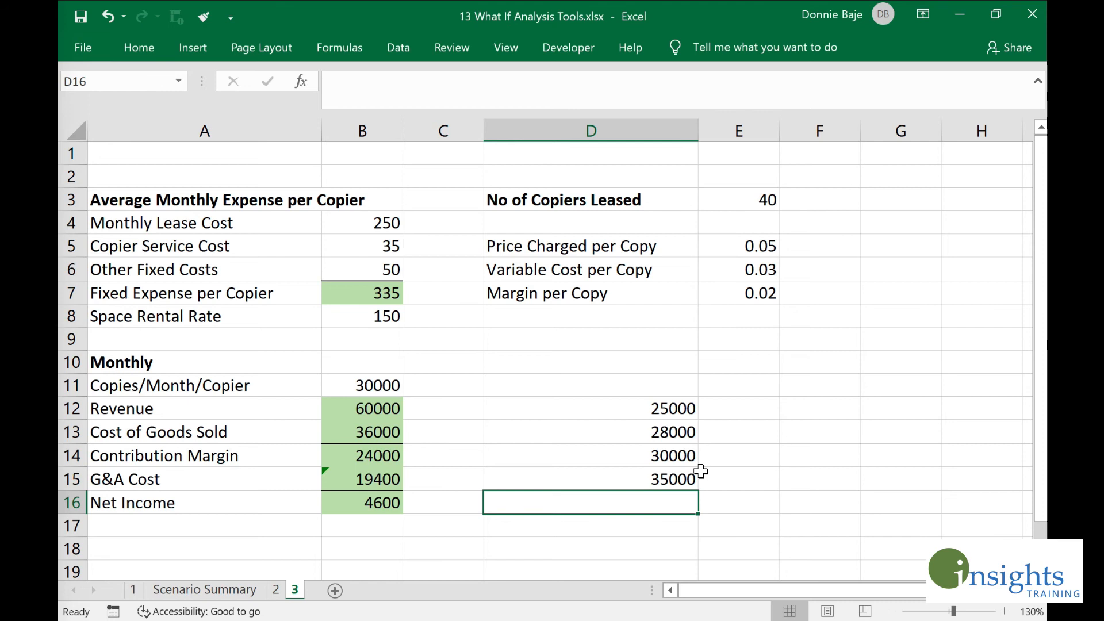
# Step: Enter the copy volume 40000 in D16 and autofit the width of column D
pyautogui.write('40000')
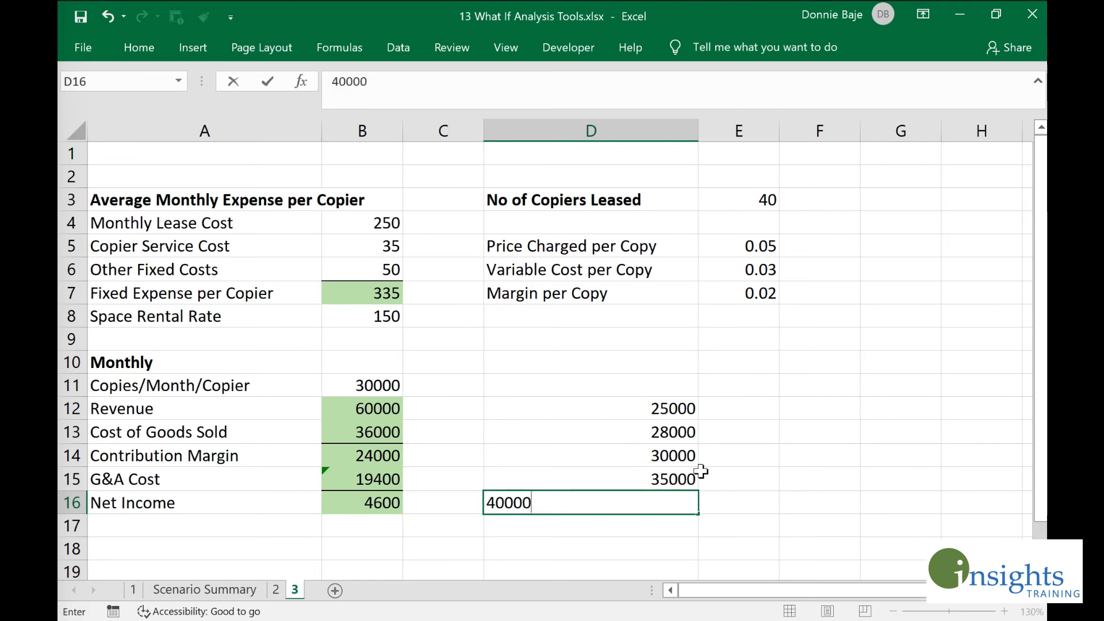
pyautogui.press('Tab')
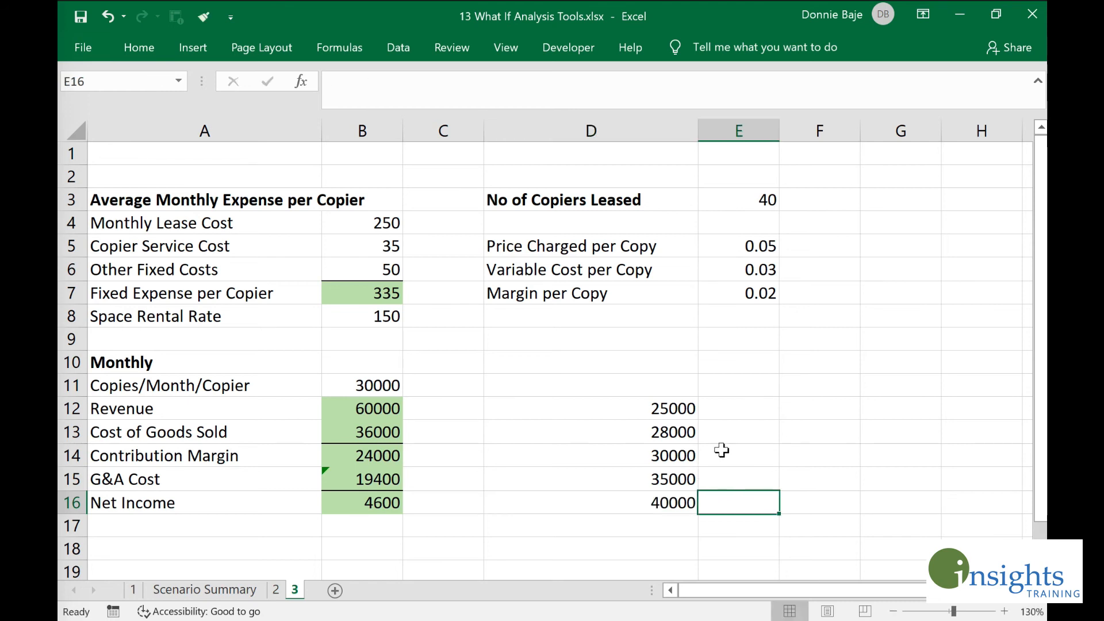
pyautogui.doubleClick(698, 130)
# Step: Enter the prices per copy 0.04, 0.05 and 0.06 across cells E11 to G11
pyautogui.click(696, 388)
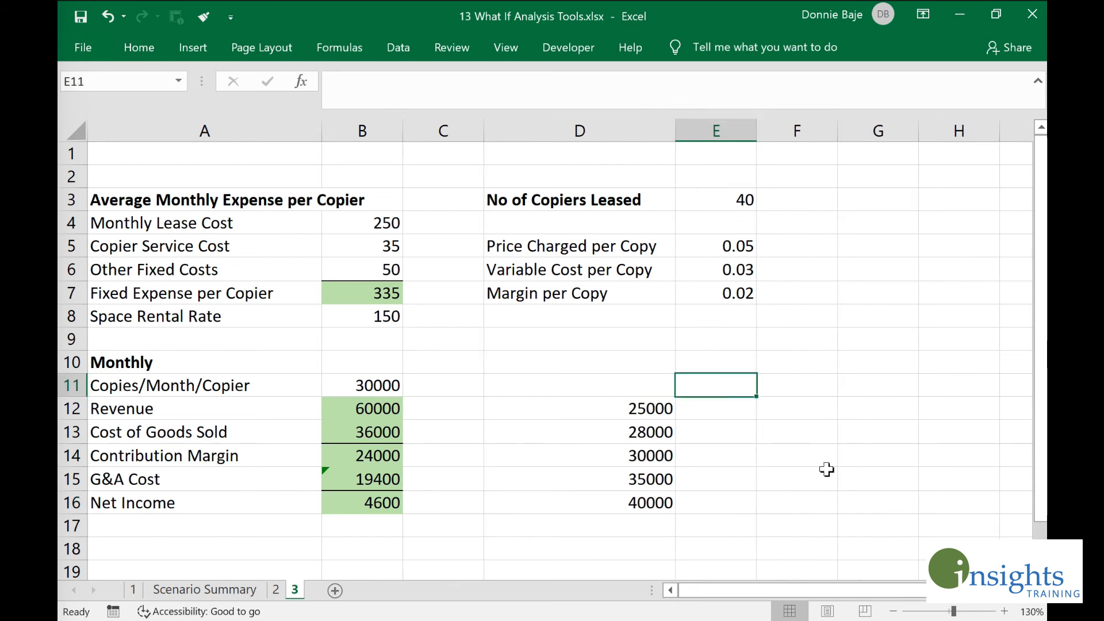
pyautogui.write('0.04')
pyautogui.press('Tab')
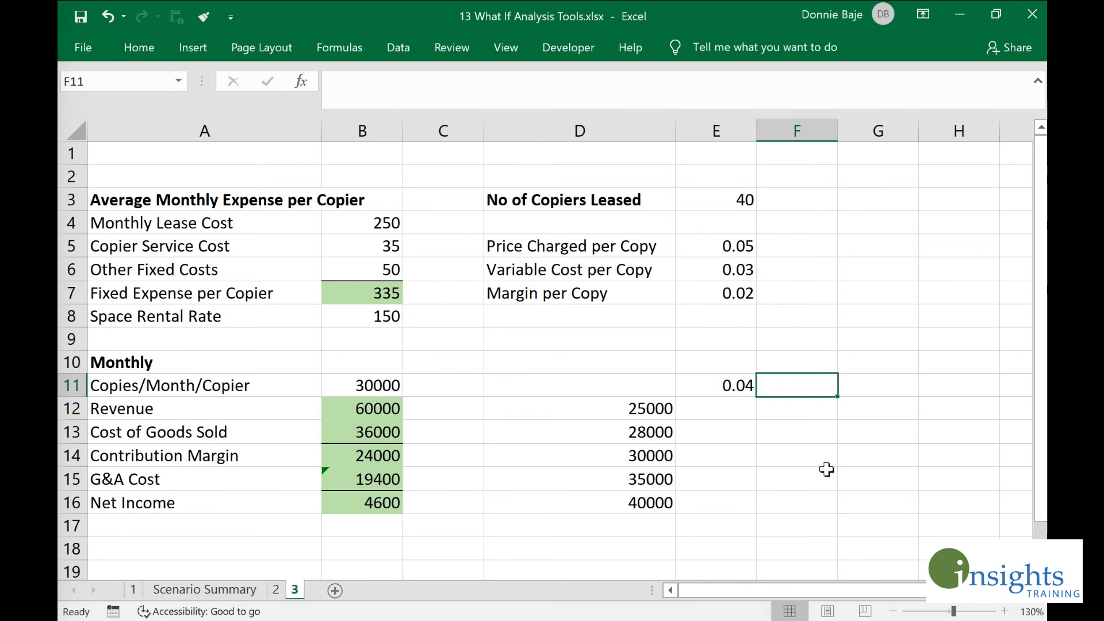
pyautogui.write('0.05')
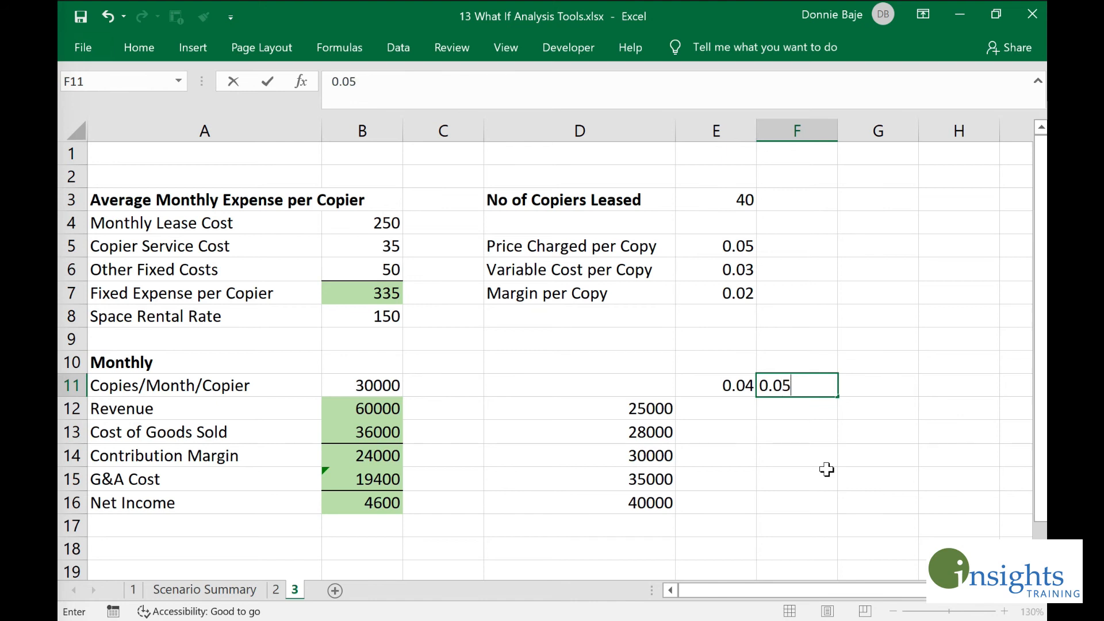
pyautogui.press('Tab')
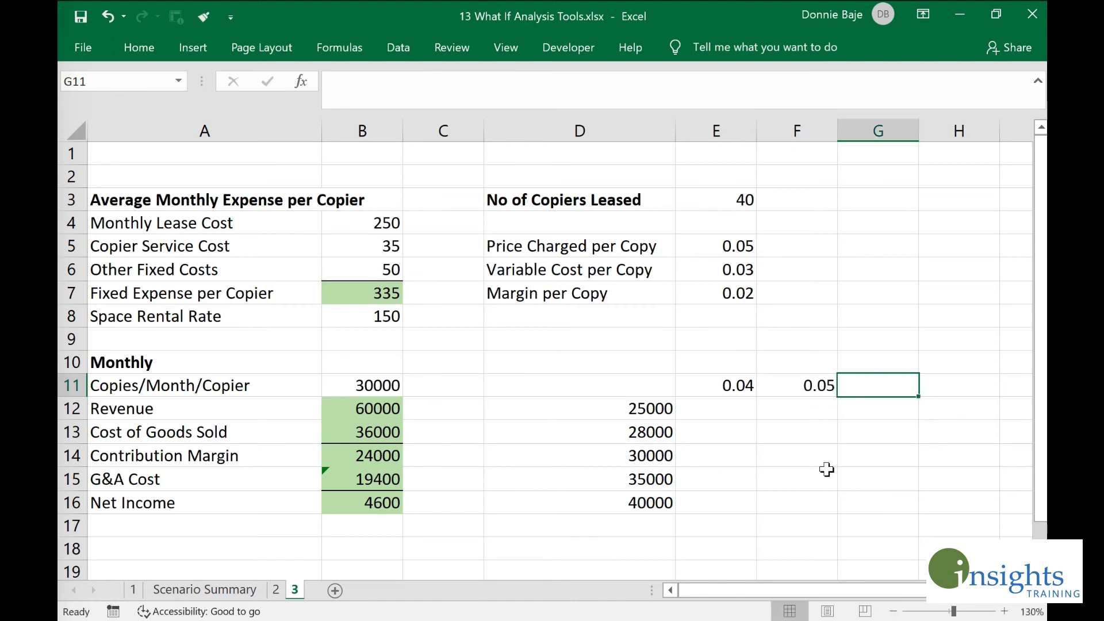
pyautogui.write('.06')
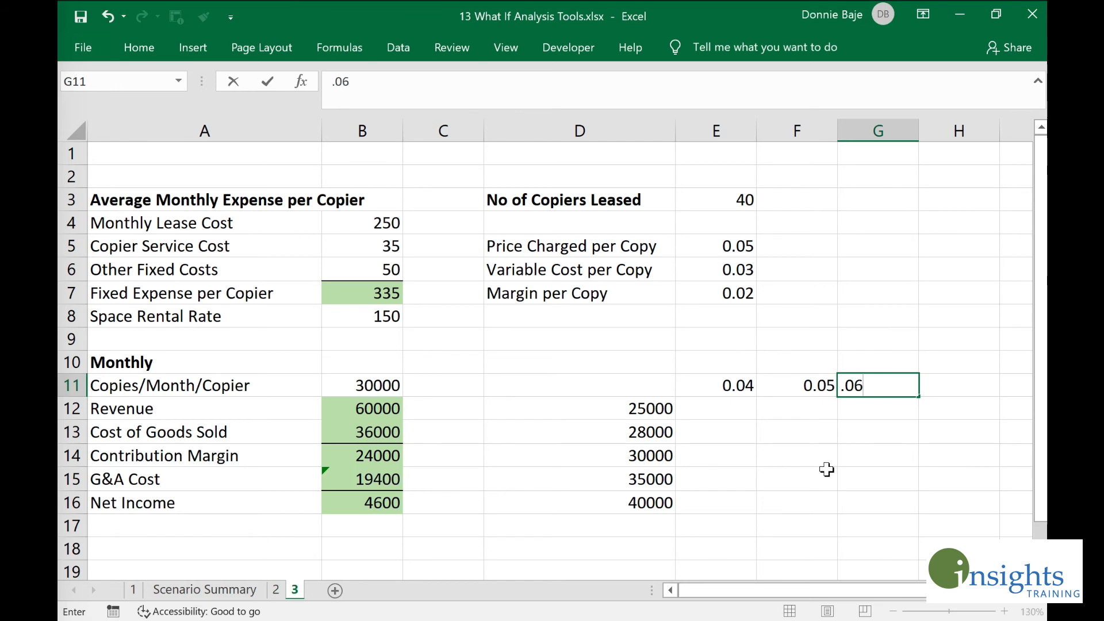
pyautogui.press('Tab')
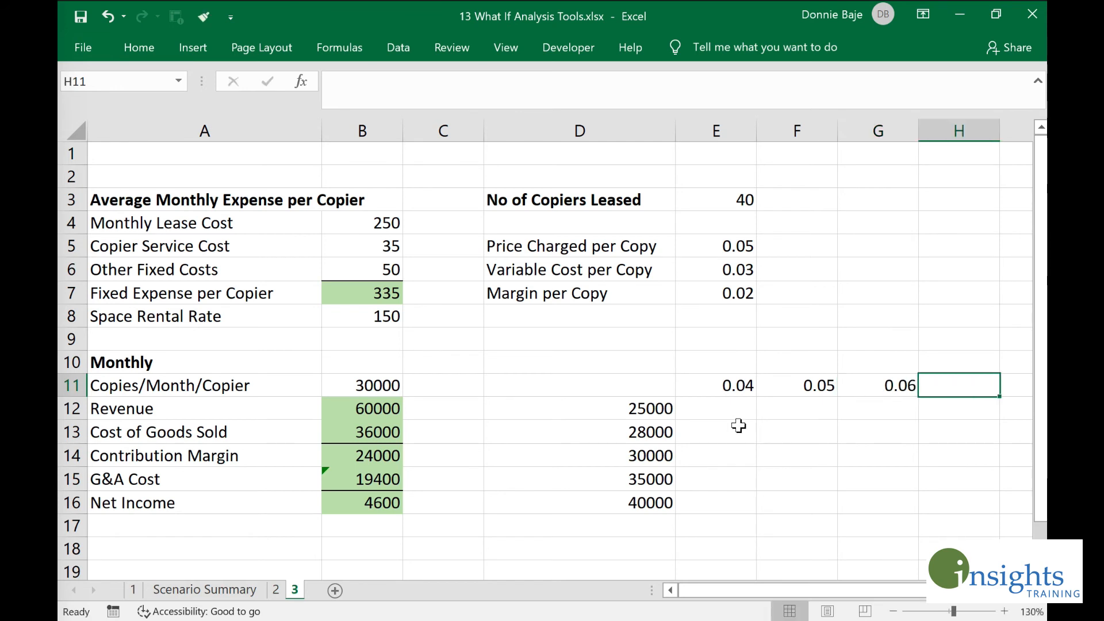
# Step: Examine the data table layout: volumes in D12:D16, prices in E11:G11, the empty grid E12:G16 and corner cell D11
pyautogui.click(713, 410)
pyautogui.moveTo(713, 410); pyautogui.dragTo(892, 503)
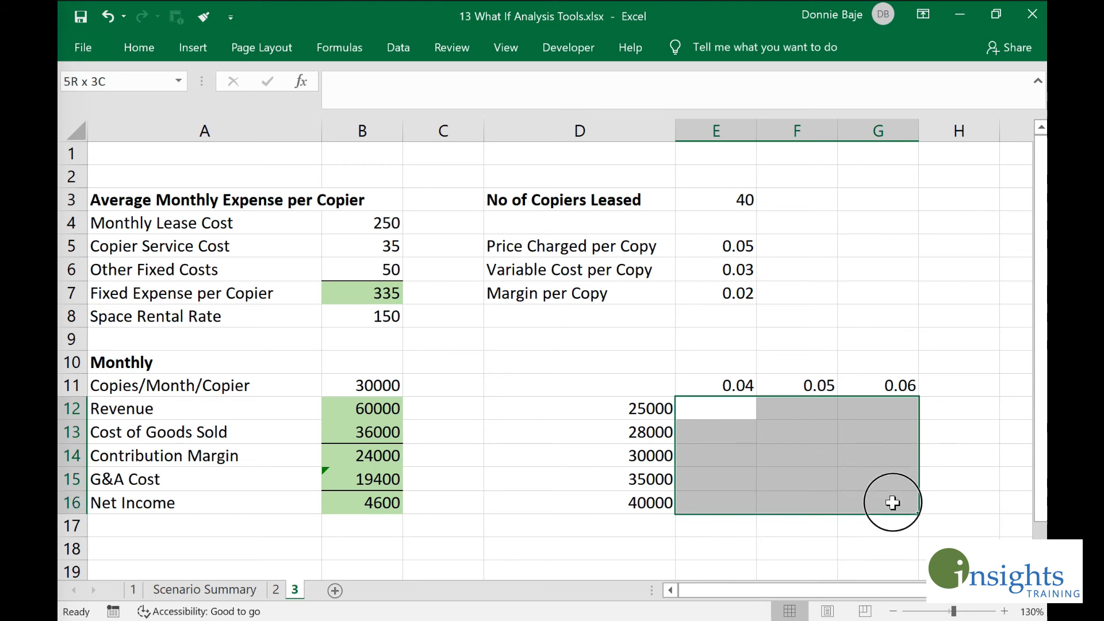
pyautogui.click(727, 411)
pyautogui.click(809, 410)
pyautogui.moveTo(653, 408); pyautogui.dragTo(771, 412)
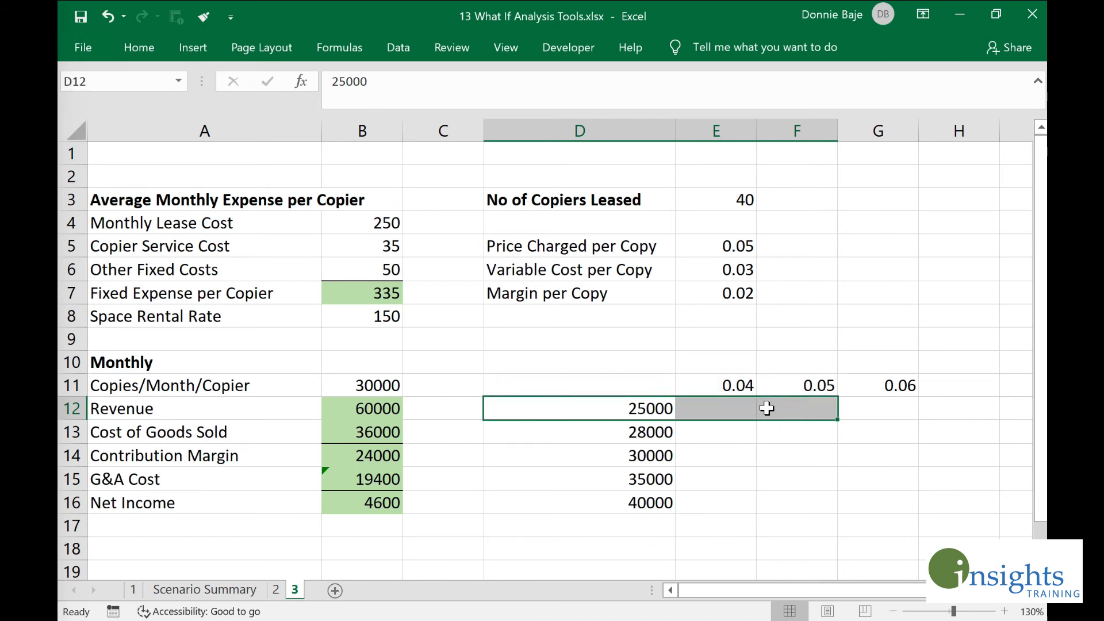
pyautogui.click(819, 461)
pyautogui.click(660, 486)
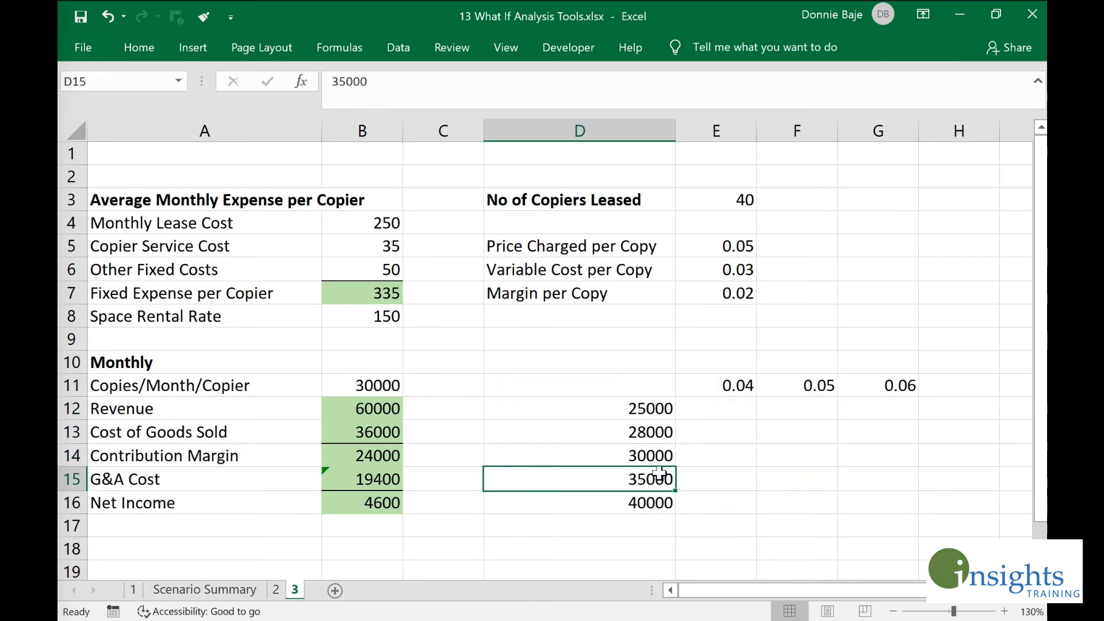
pyautogui.moveTo(637, 411); pyautogui.dragTo(650, 503)
pyautogui.moveTo(713, 386); pyautogui.dragTo(884, 388)
pyautogui.click(811, 432)
pyautogui.click(613, 385)
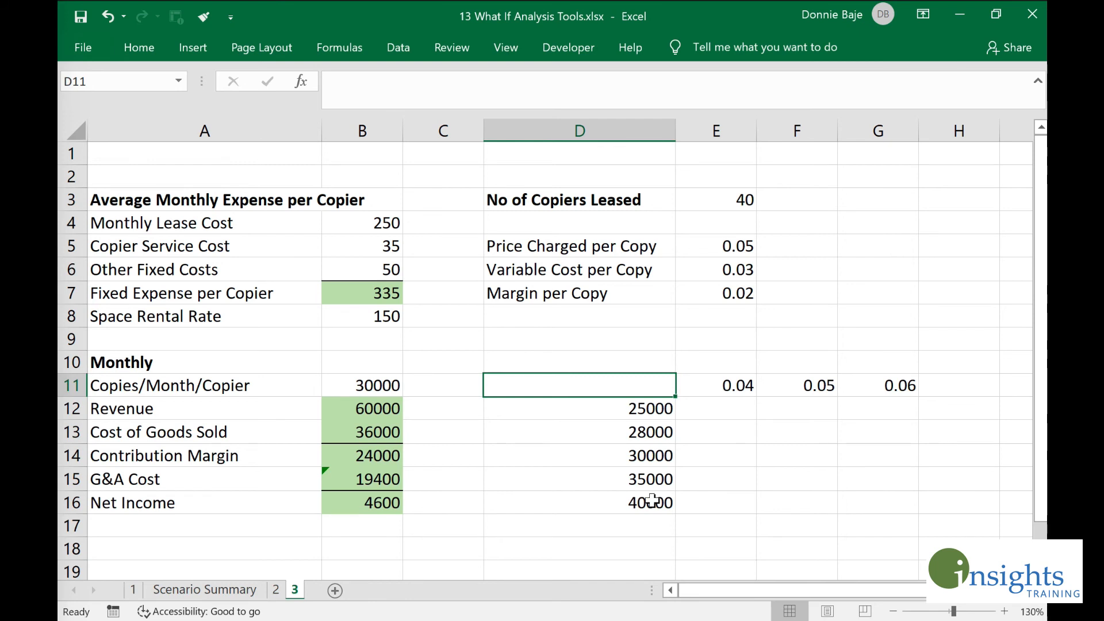
pyautogui.moveTo(596, 409); pyautogui.dragTo(616, 503)
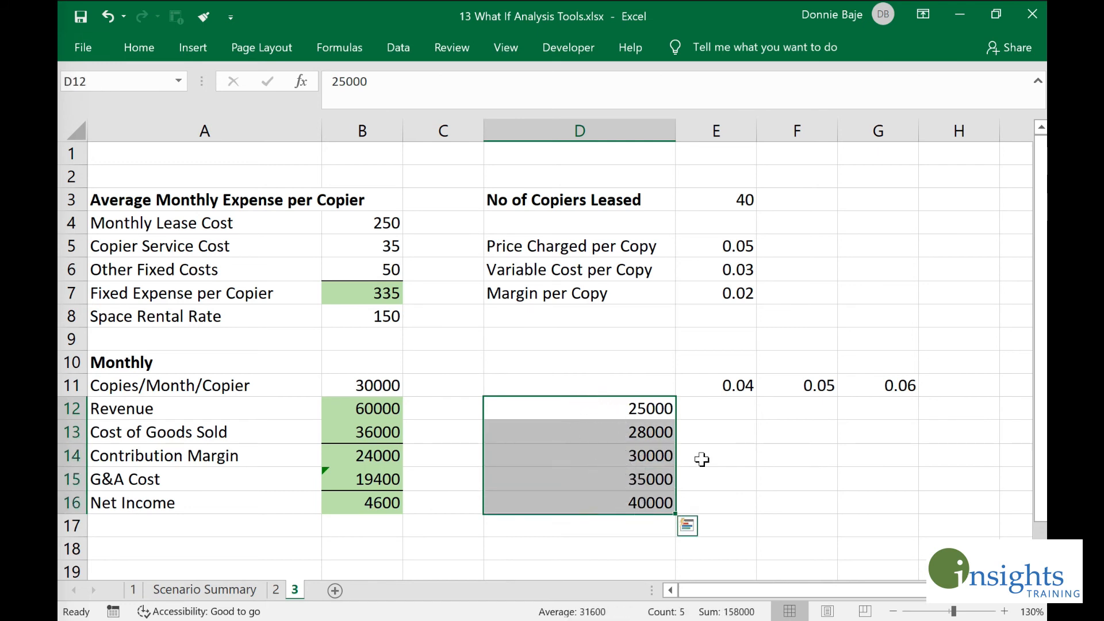
pyautogui.moveTo(721, 386); pyautogui.dragTo(864, 393)
pyautogui.click(811, 435)
pyautogui.click(651, 388)
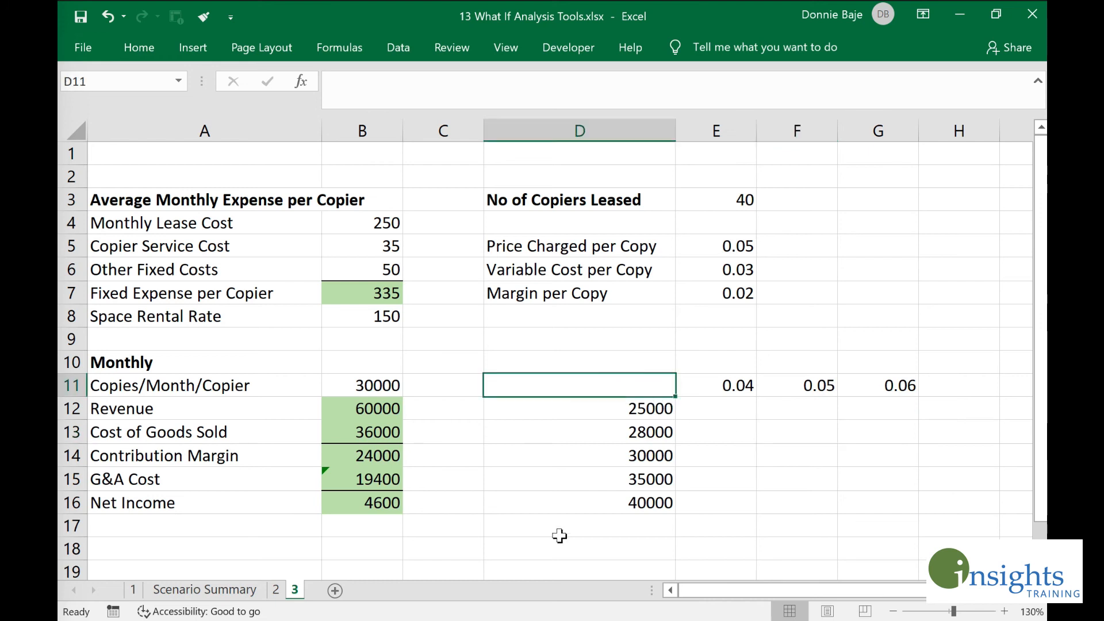
pyautogui.moveTo(635, 383); pyautogui.dragTo(652, 498)
pyautogui.moveTo(703, 386); pyautogui.dragTo(908, 382)
pyautogui.moveTo(658, 410); pyautogui.dragTo(656, 501)
# Step: Link corner cell D11 to the Net Income result with the formula =B16
pyautogui.click(635, 384)
pyautogui.write('=')
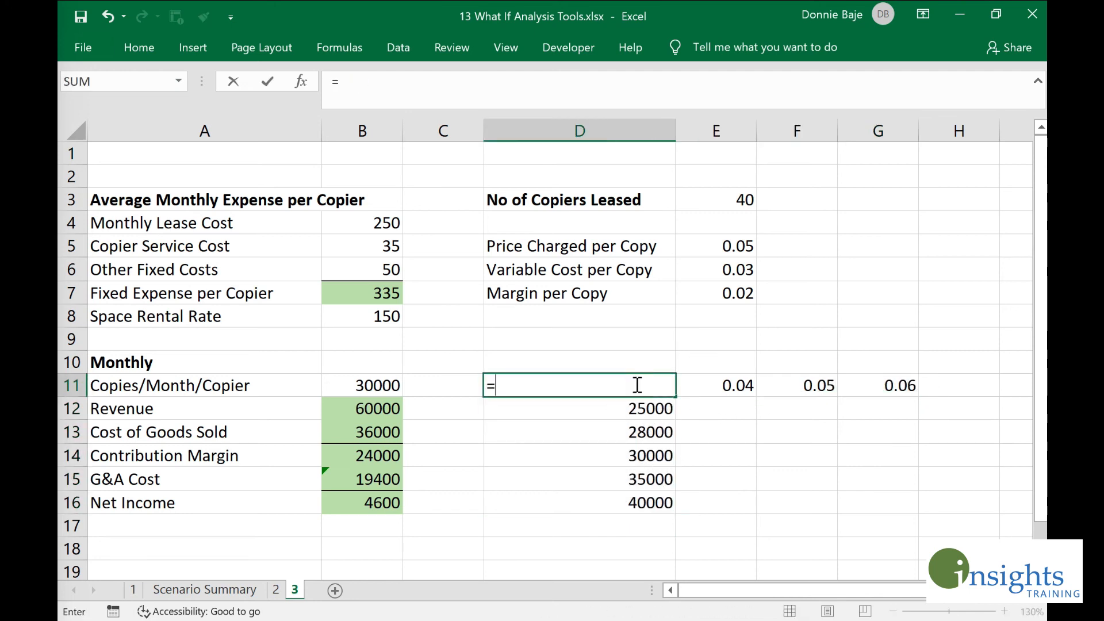
pyautogui.click(354, 507)
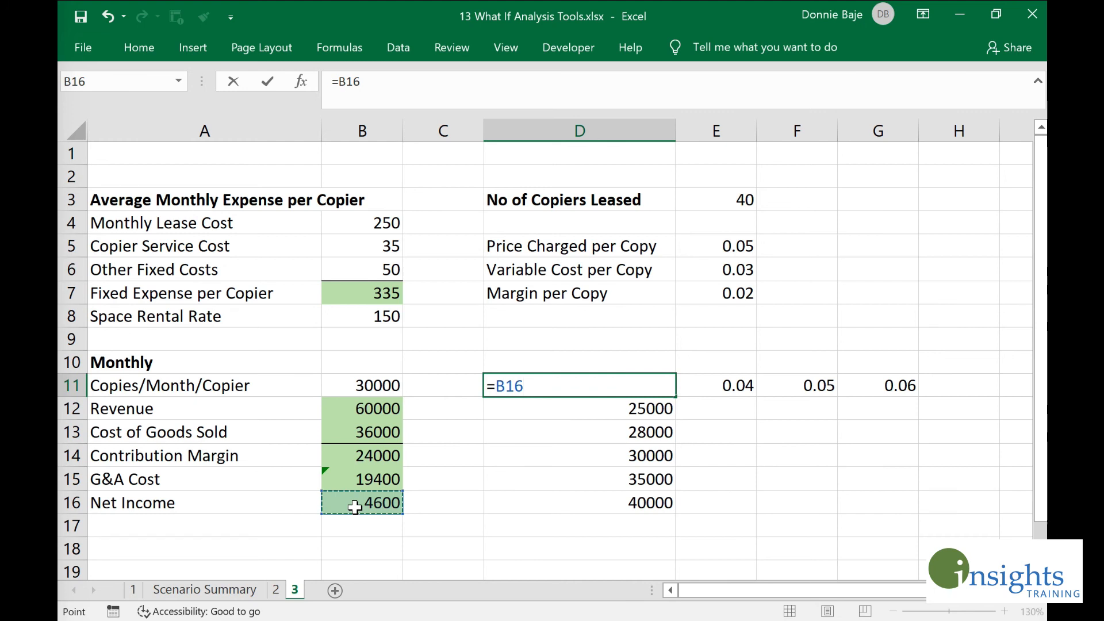
pyautogui.press('Return')
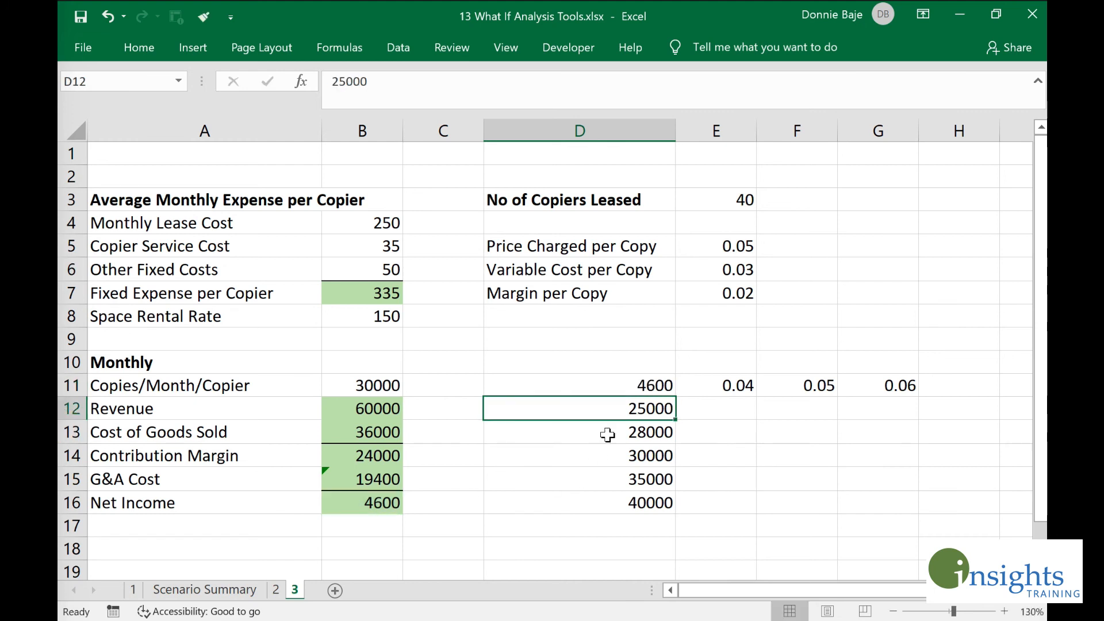
# Step: Create a what-if data table over D11:G16 with E5 as the row input cell and B11 as the column input cell
pyautogui.moveTo(580, 382); pyautogui.dragTo(880, 506)
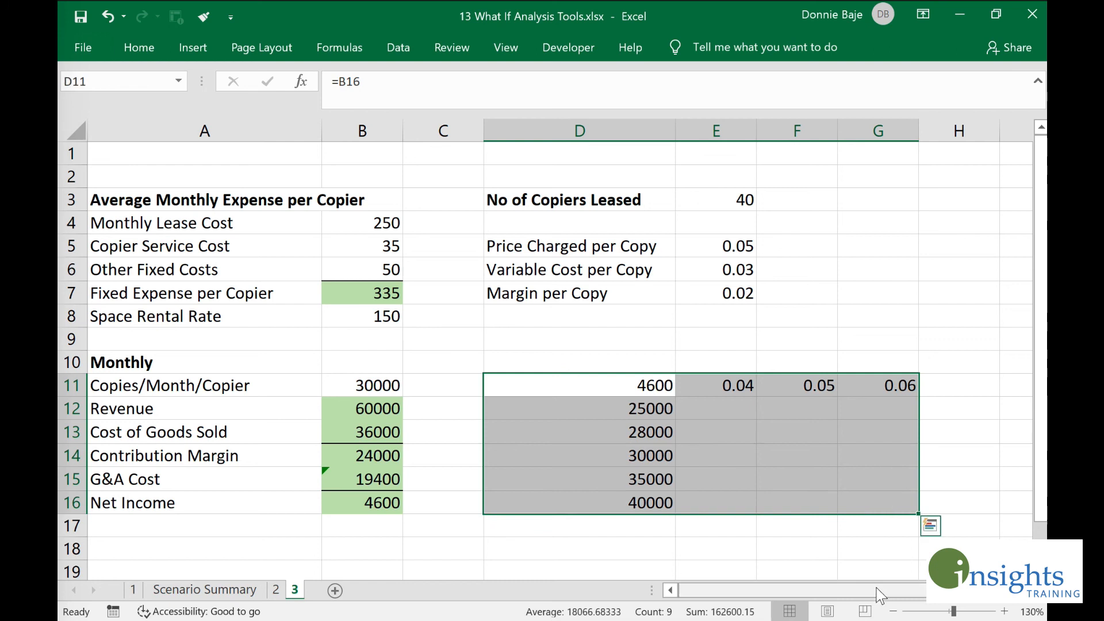
pyautogui.click(399, 49)
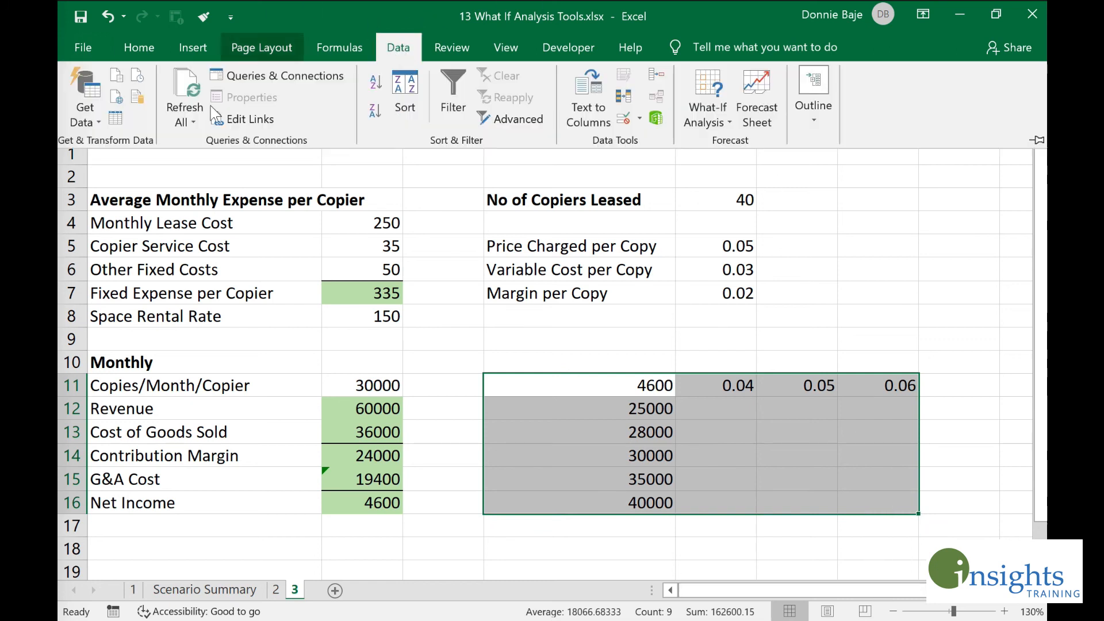
pyautogui.click(713, 112)
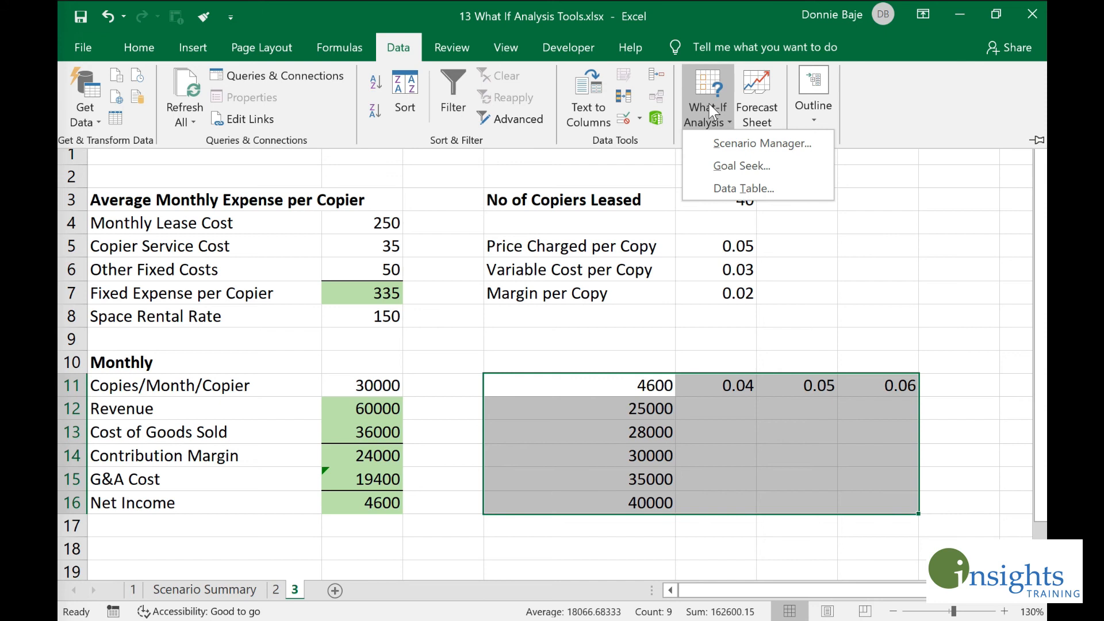
pyautogui.click(757, 189)
pyautogui.moveTo(850, 215); pyautogui.dragTo(802, 196)
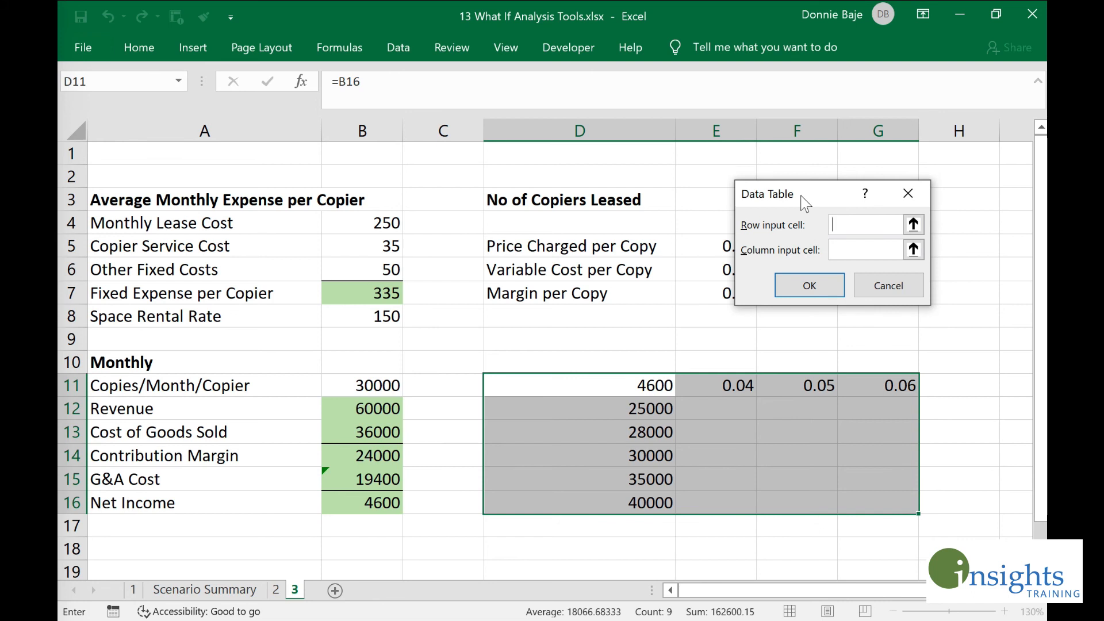
pyautogui.moveTo(805, 202); pyautogui.dragTo(845, 221)
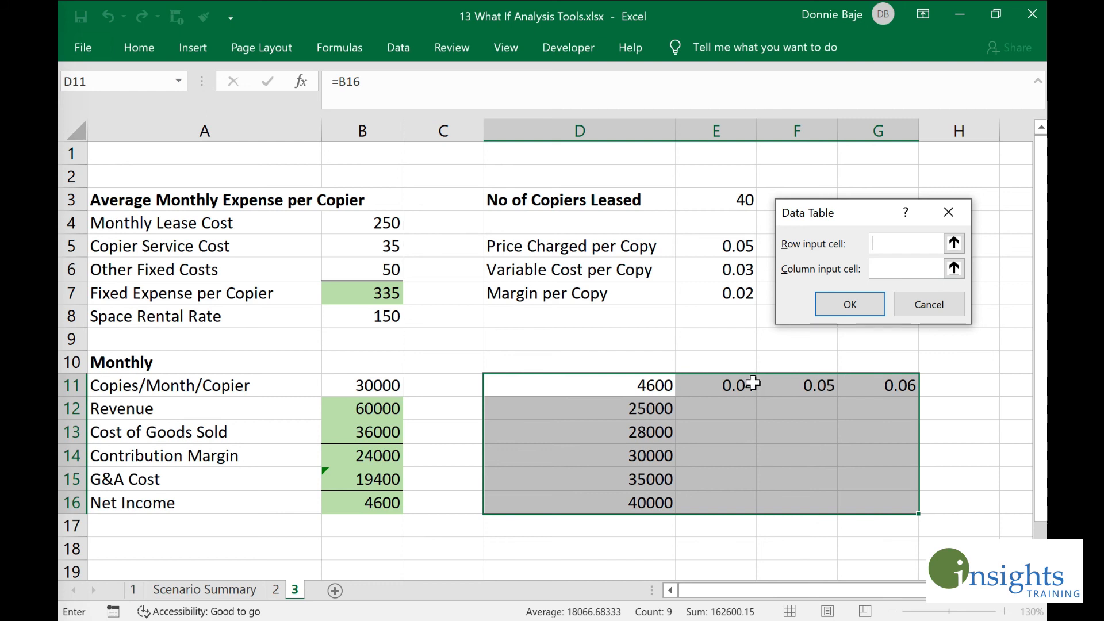
pyautogui.click(710, 248)
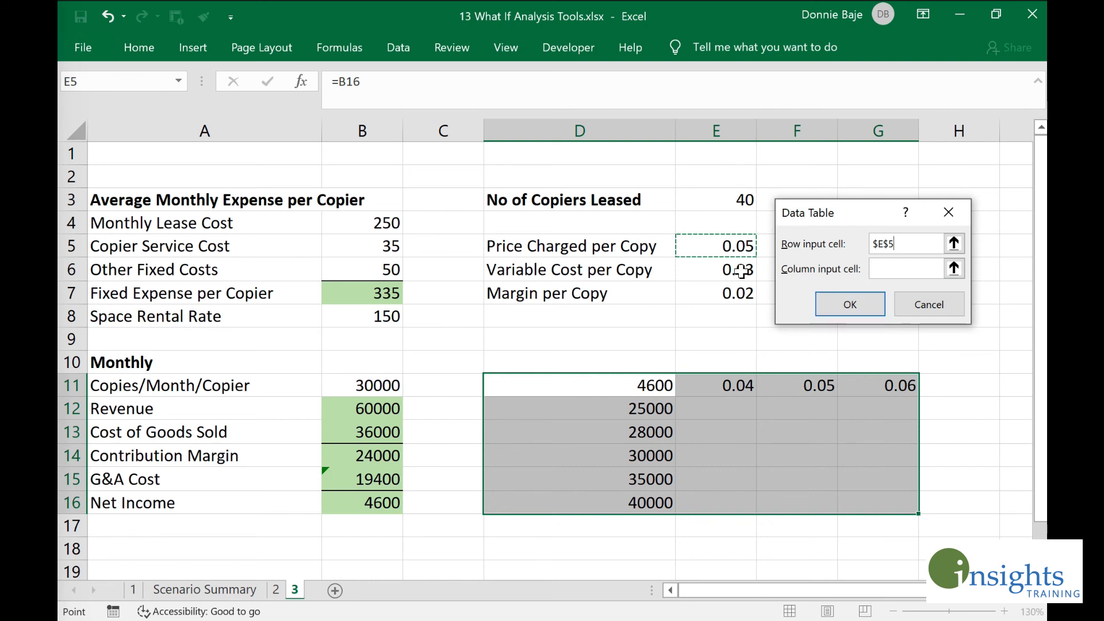
pyautogui.click(897, 272)
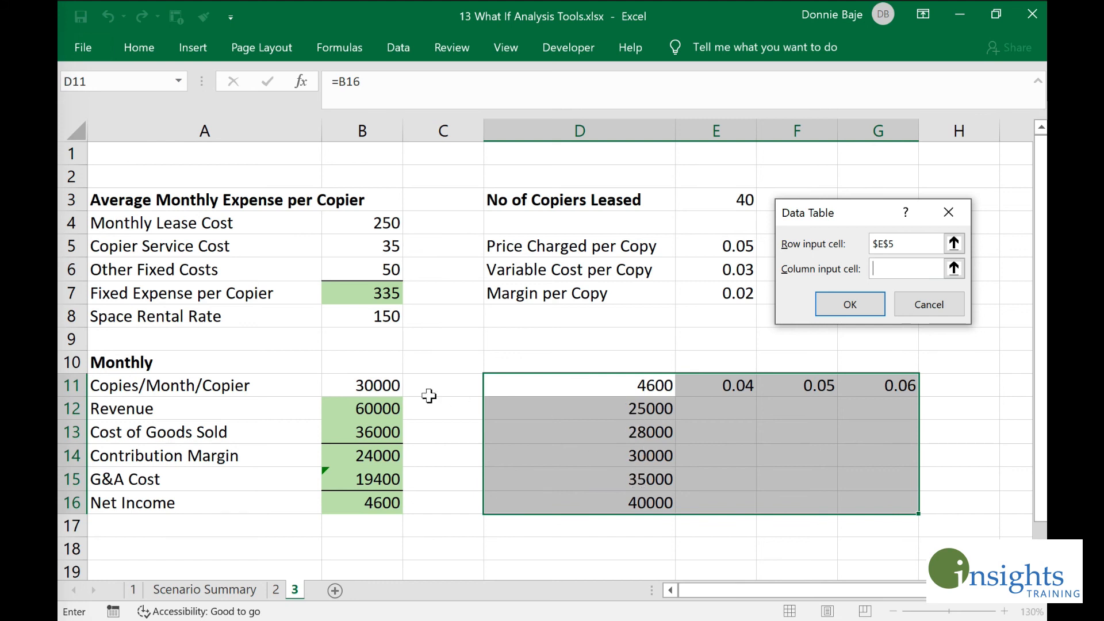
pyautogui.click(353, 388)
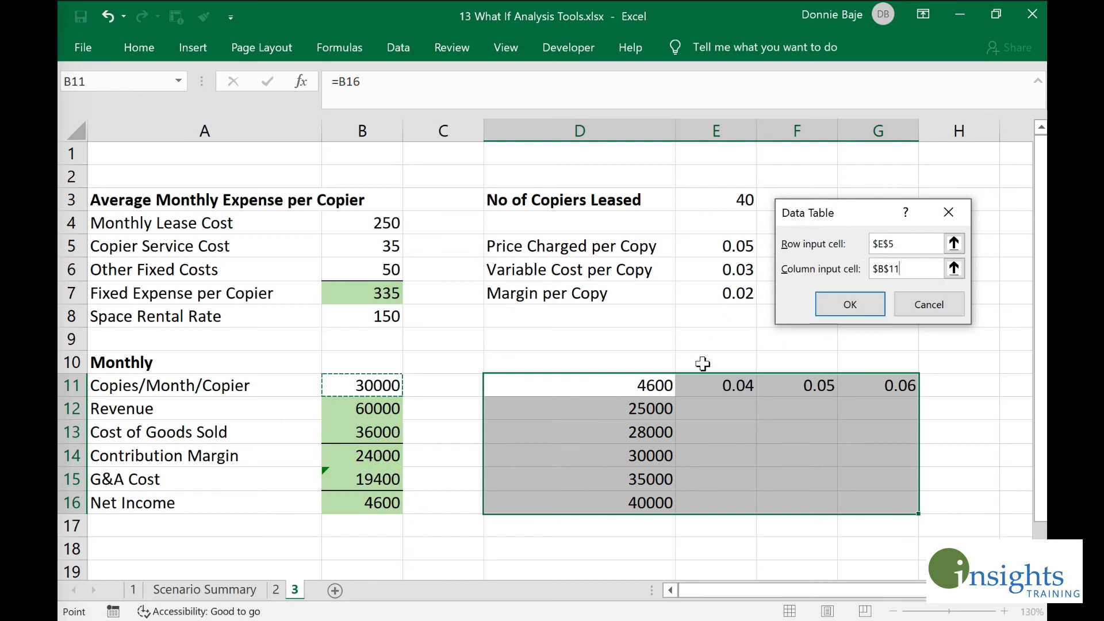
pyautogui.doubleClick(891, 248)
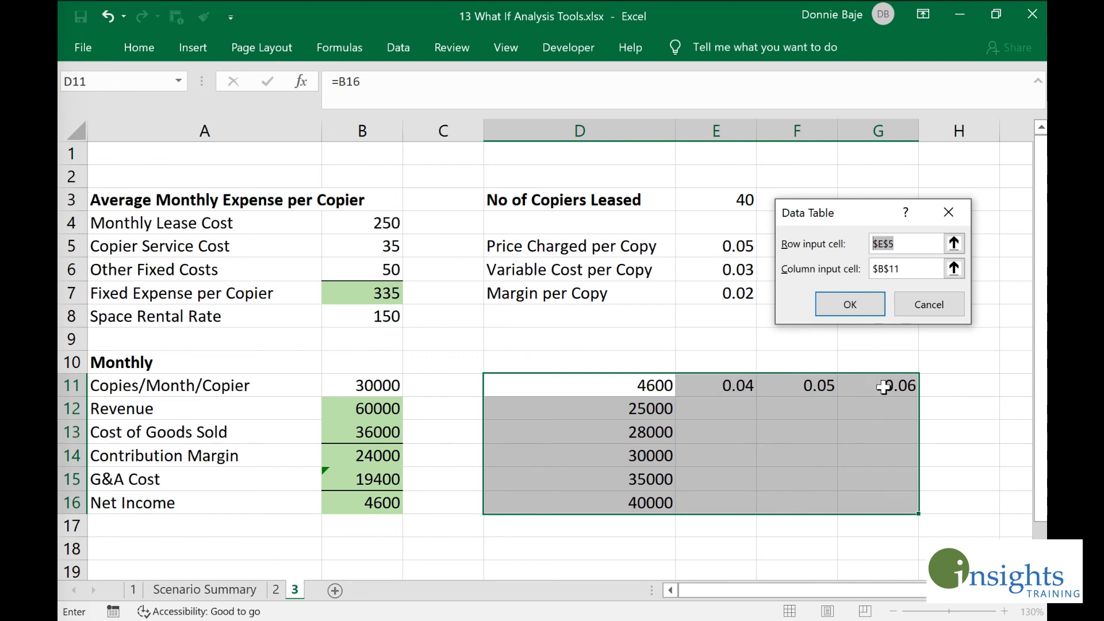
pyautogui.click(915, 268)
pyautogui.click(851, 308)
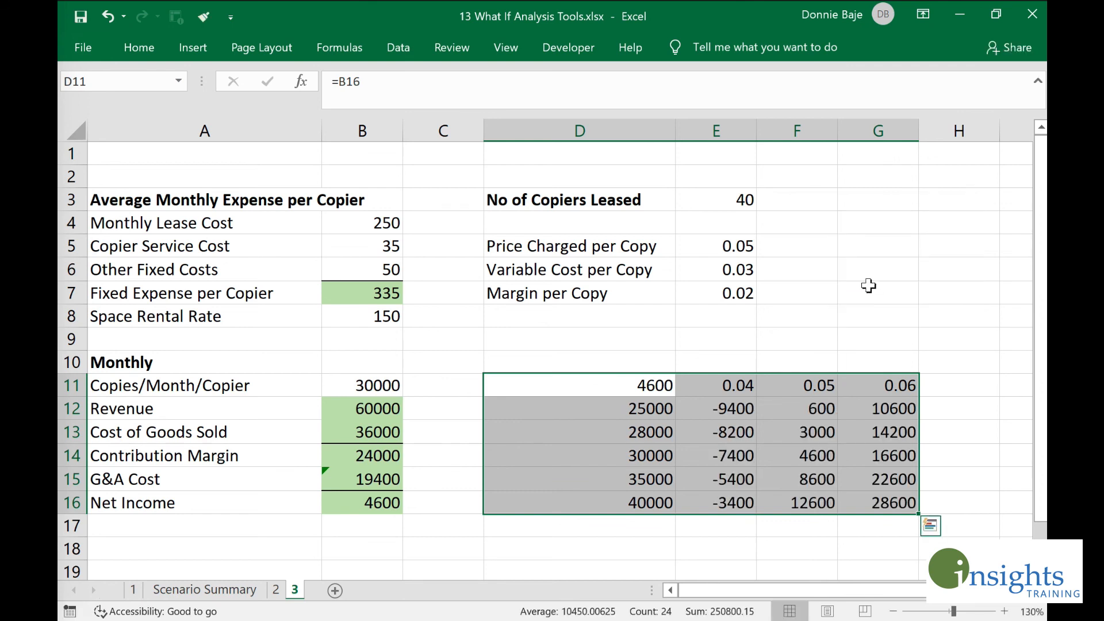
# Step: Shade the data table results in E12:G16 with a grey fill
pyautogui.click(869, 286)
pyautogui.moveTo(722, 408); pyautogui.dragTo(891, 504)
pyautogui.click(141, 49)
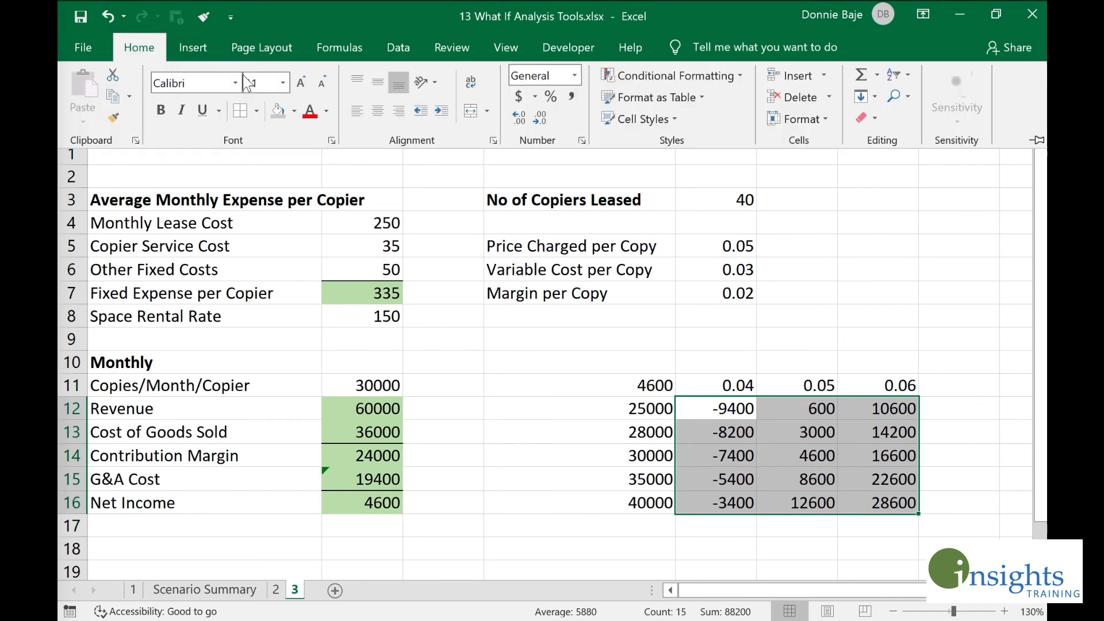
pyautogui.click(280, 113)
# Step: Compare the data table's net income at 30000 copies and price 0.05 with the model, and check the results for price 0.04
pyautogui.click(492, 394)
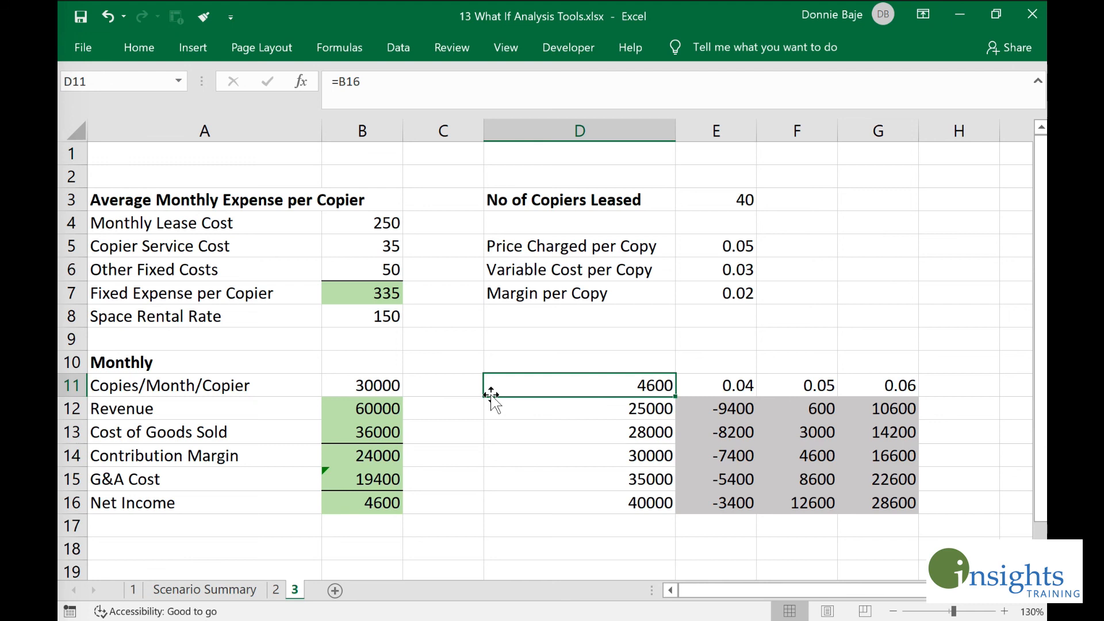
pyautogui.click(350, 382)
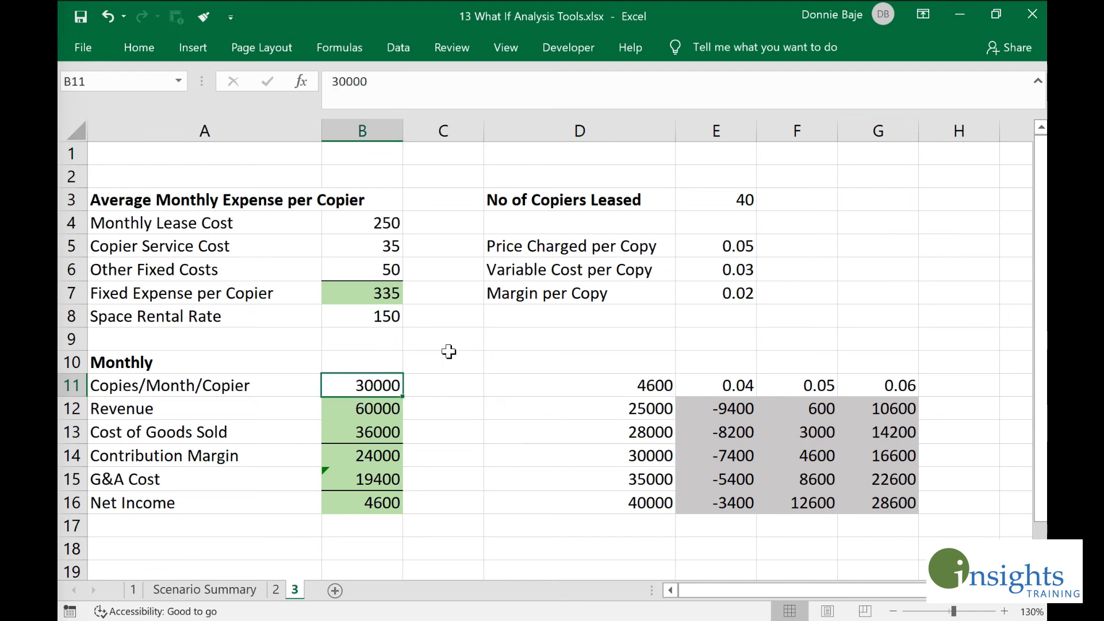
pyautogui.click(740, 249)
pyautogui.moveTo(619, 454); pyautogui.dragTo(785, 447)
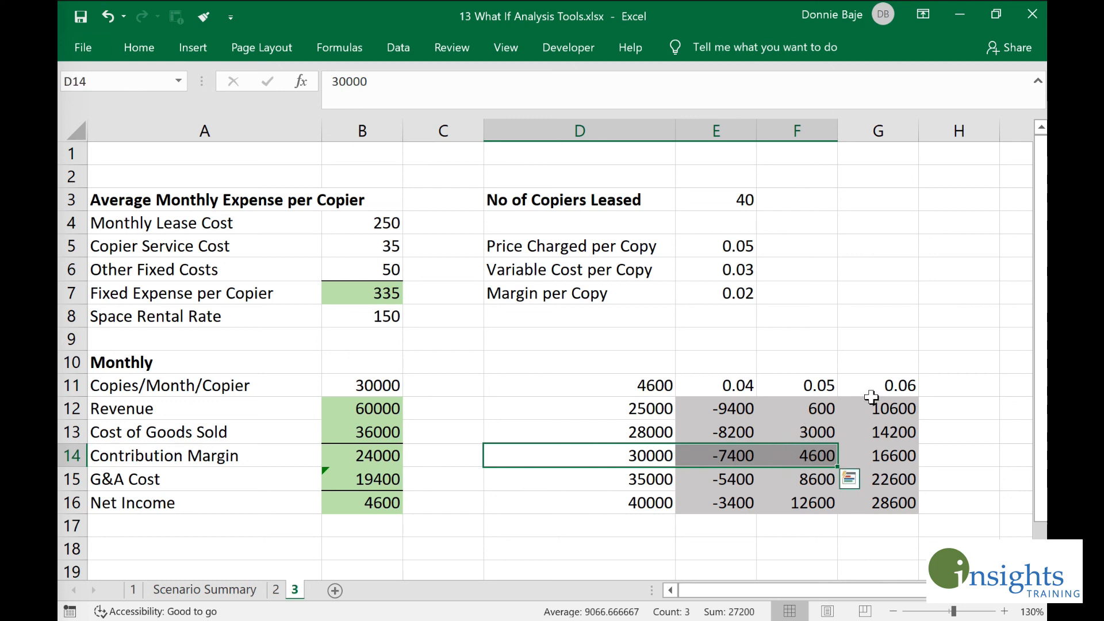
pyautogui.moveTo(820, 383); pyautogui.dragTo(811, 435)
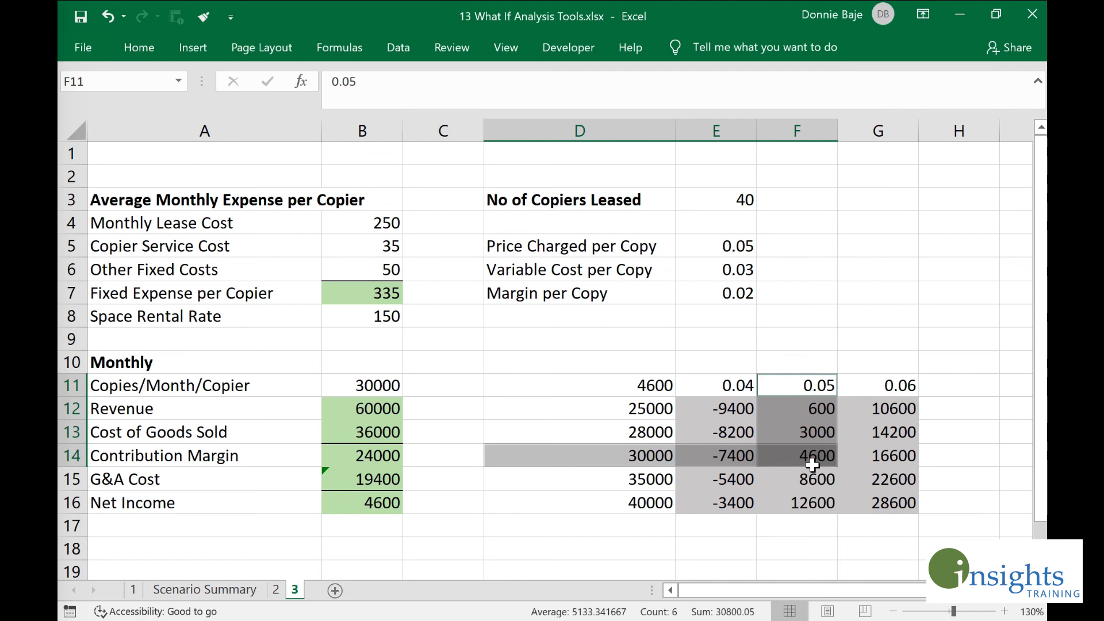
pyautogui.click(670, 568)
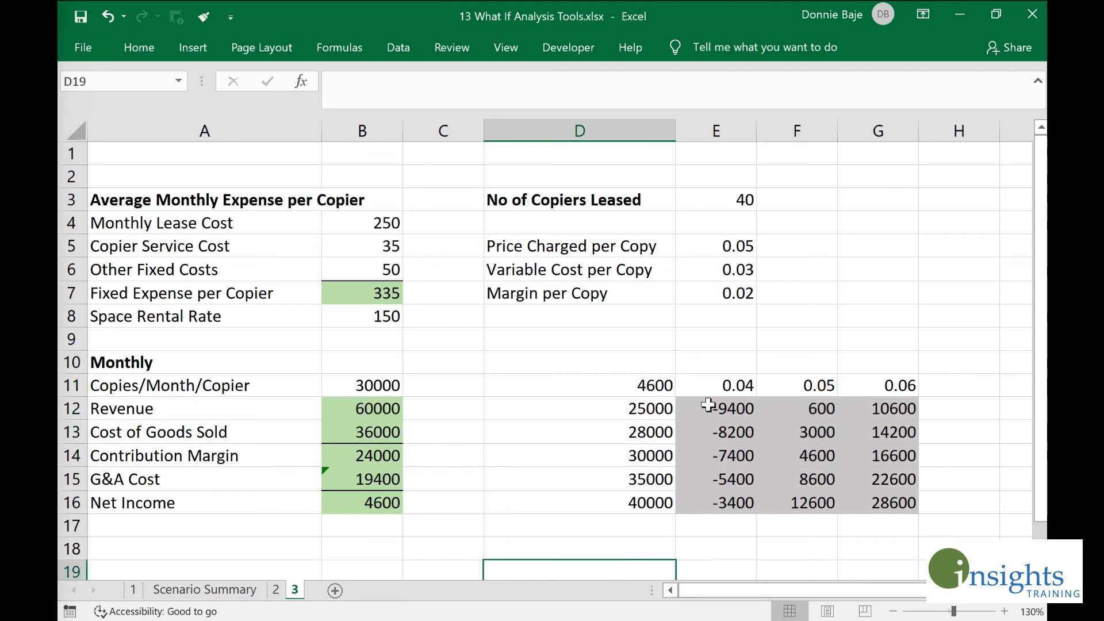
pyautogui.click(704, 387)
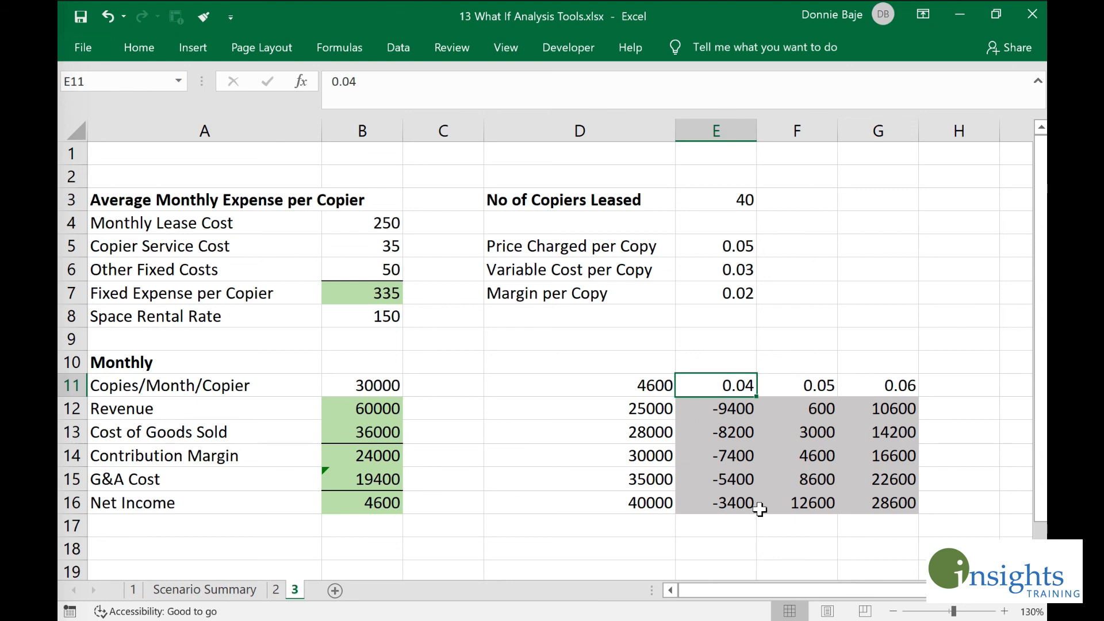
pyautogui.moveTo(728, 408); pyautogui.dragTo(735, 501)
pyautogui.click(648, 504)
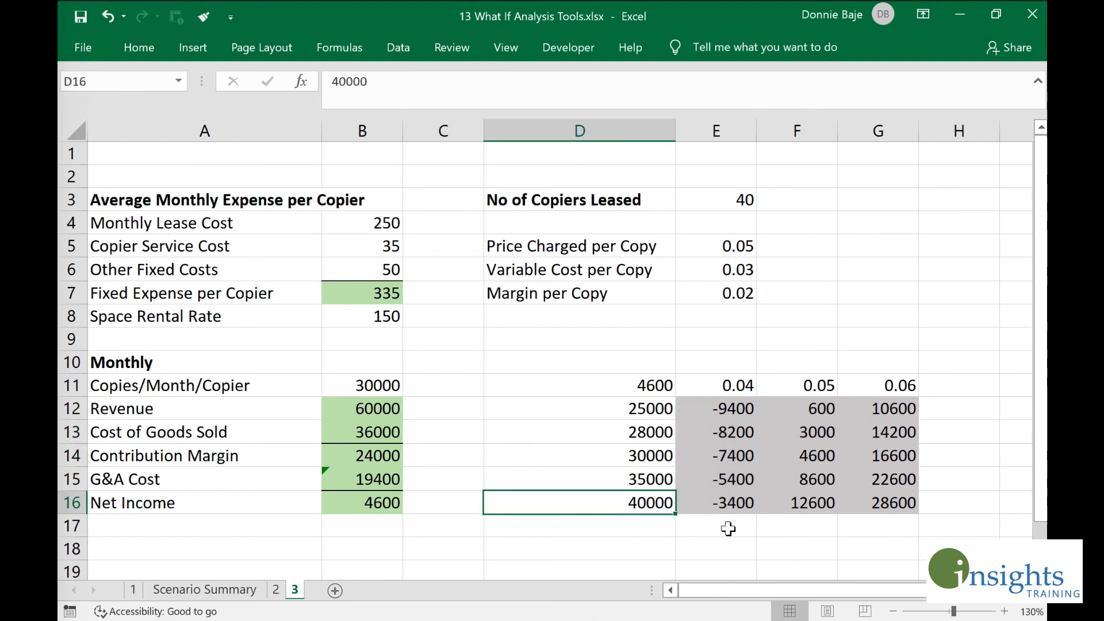
# Step: Check the data table's net income at 40000 copies for price 0.04 and the results across all volumes for price 0.05
pyautogui.click(728, 502)
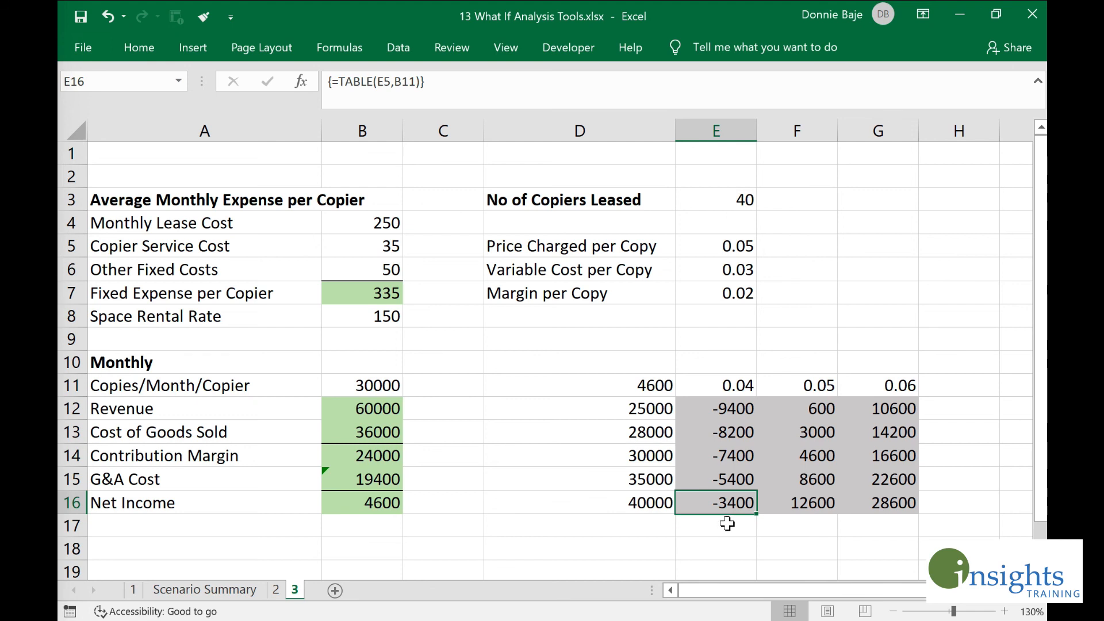
pyautogui.moveTo(820, 409); pyautogui.dragTo(813, 502)
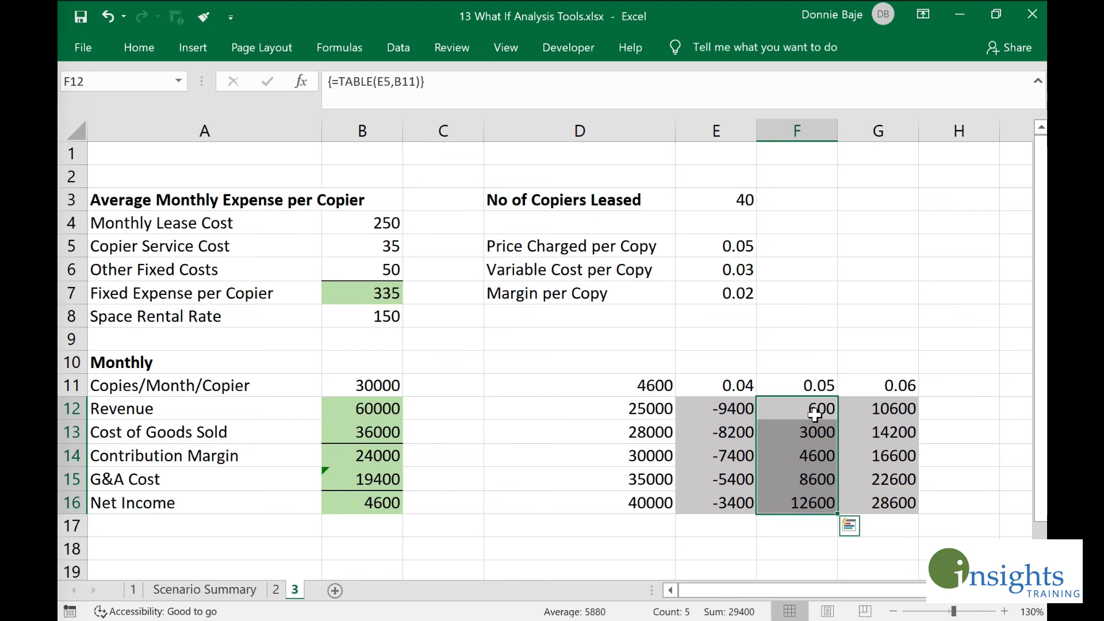
pyautogui.click(817, 454)
# Step: Examine the net income results for price 0.06, comparing the 25000-copy row with the higher copy volumes
pyautogui.click(885, 390)
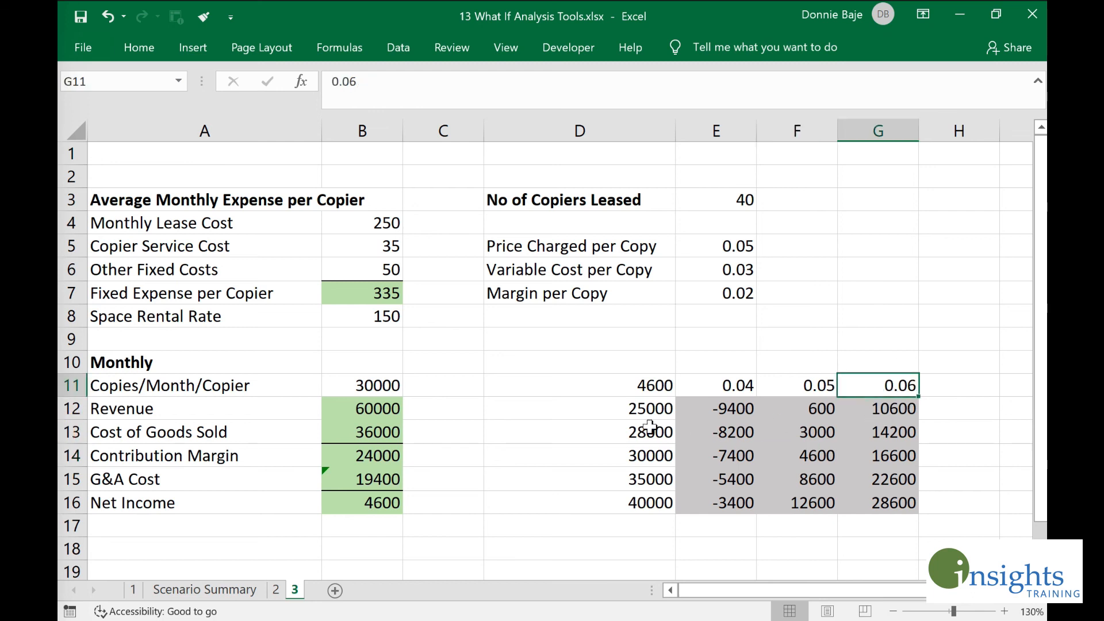
pyautogui.moveTo(625, 410); pyautogui.dragTo(866, 412)
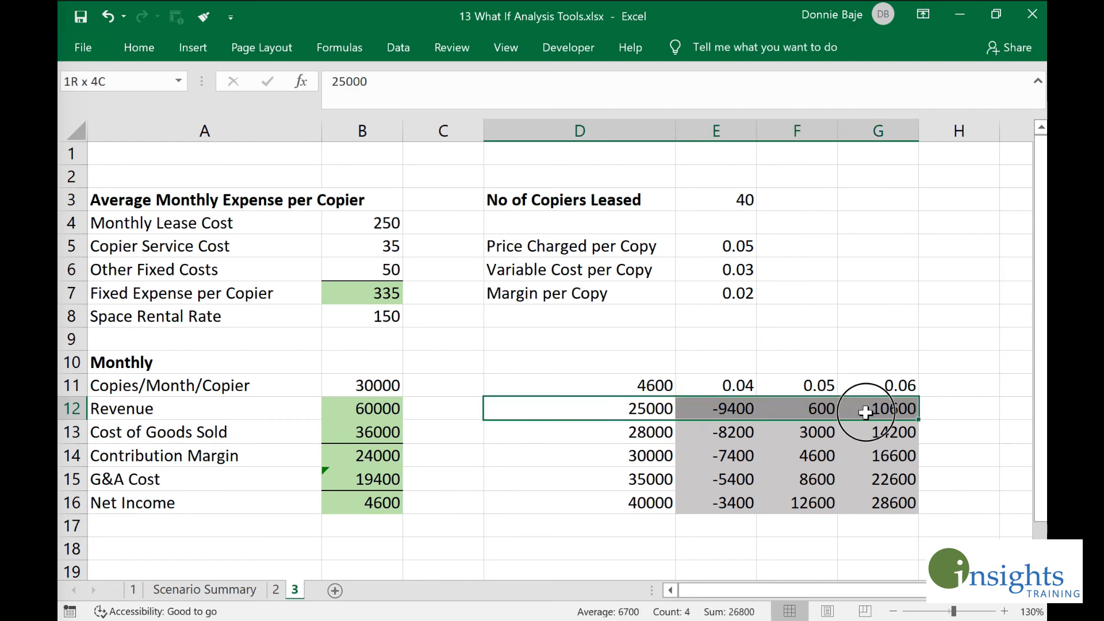
pyautogui.moveTo(888, 479); pyautogui.dragTo(883, 437)
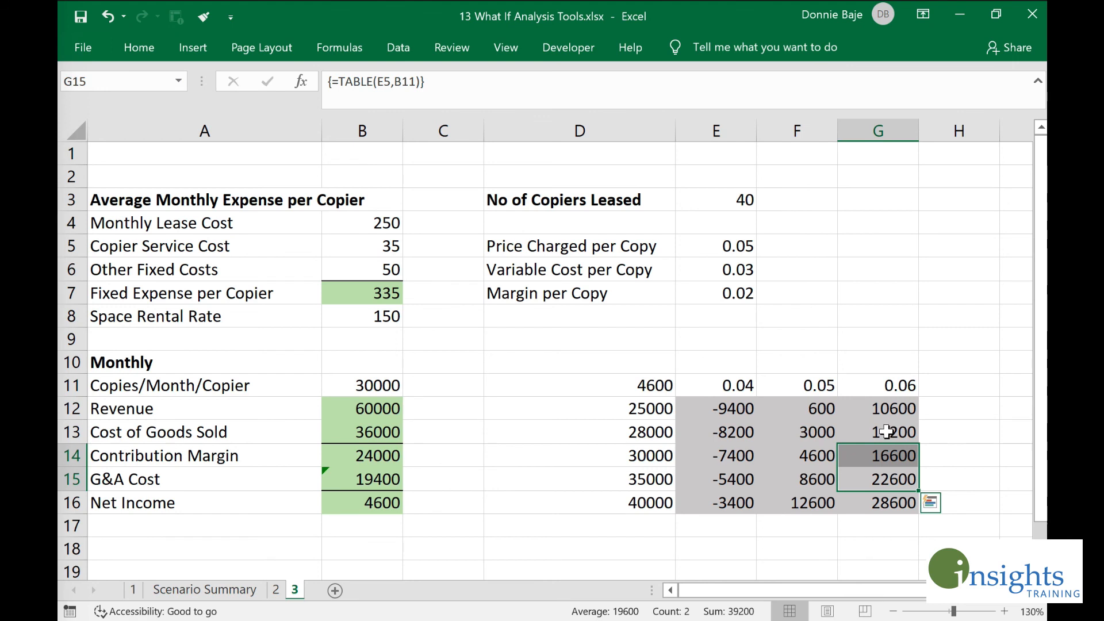
pyautogui.click(881, 405)
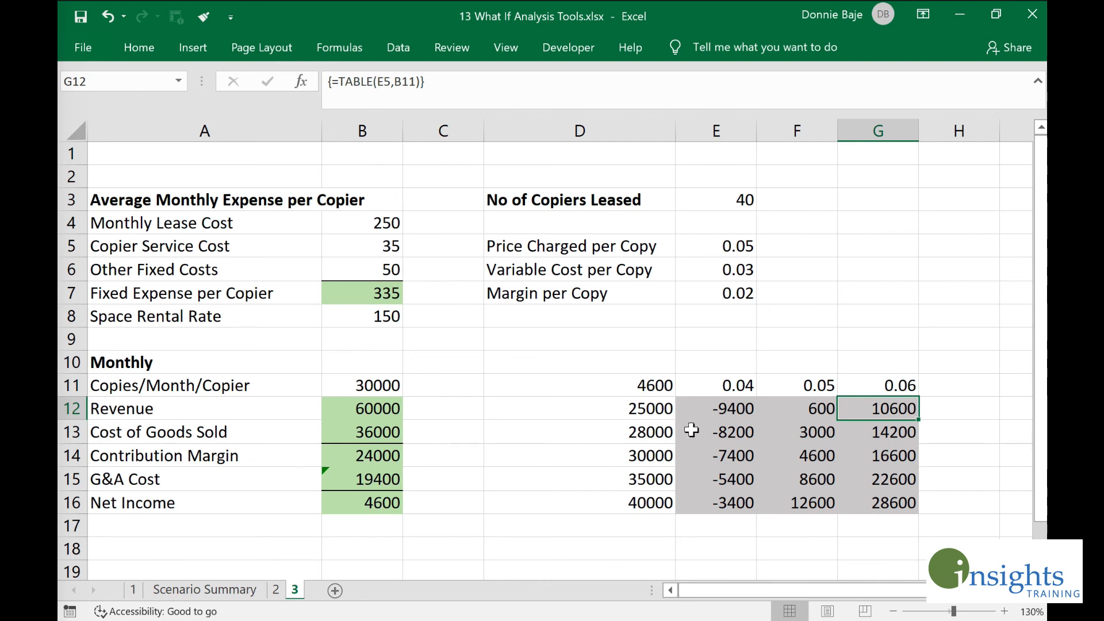
pyautogui.click(652, 408)
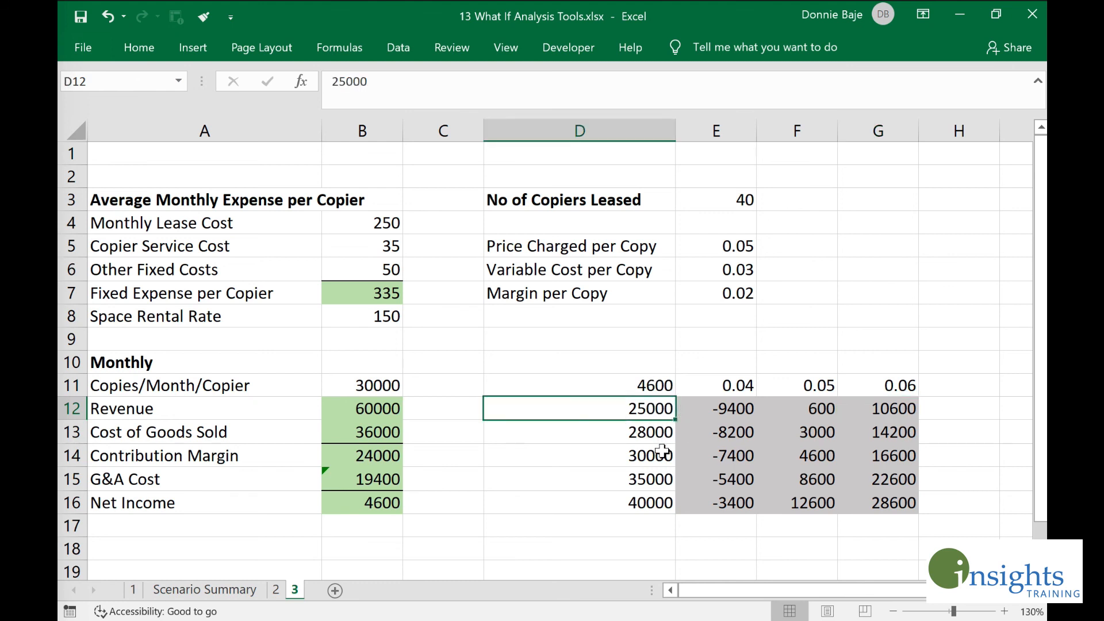
pyautogui.click(894, 410)
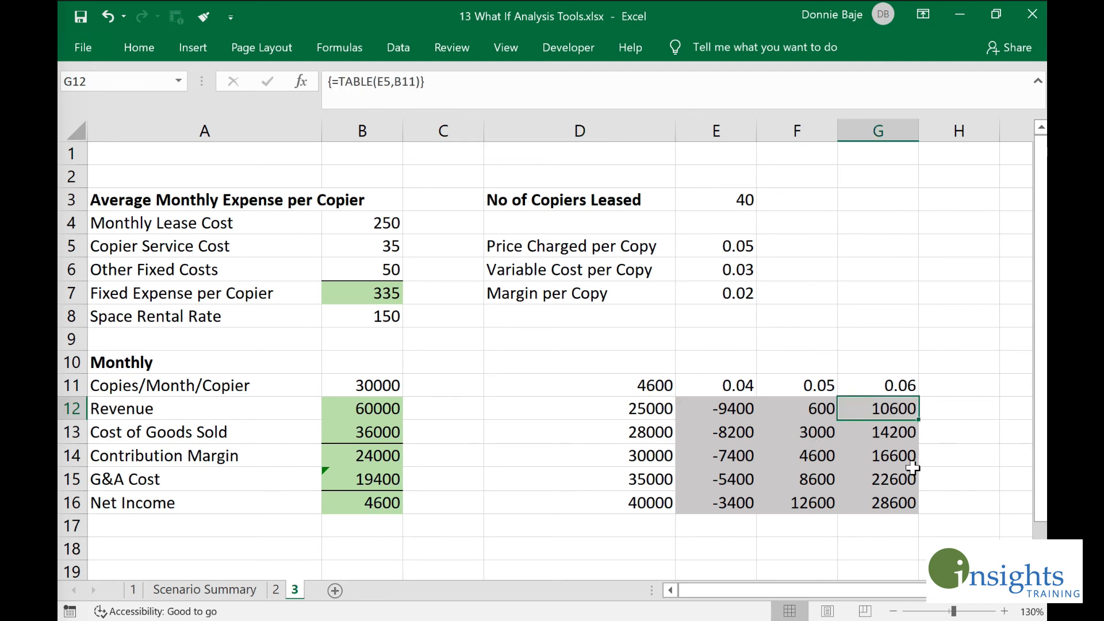
# Step: Compare net income at 30000 copies for prices 0.05 and 0.06 with the 35000 and 40000 copy results for price 0.05
pyautogui.click(813, 460)
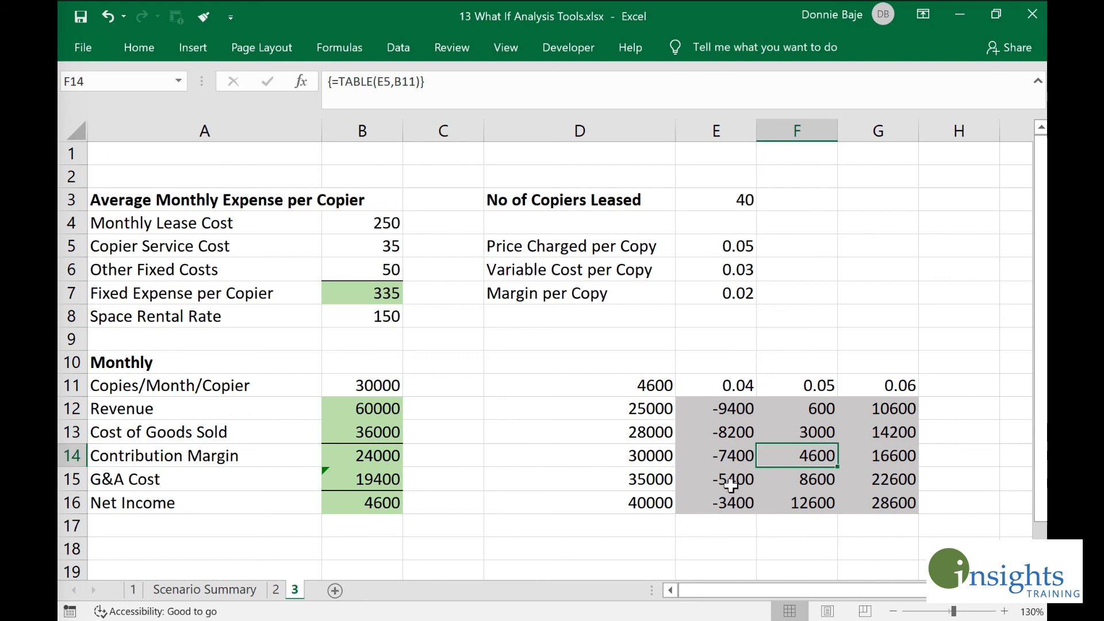
pyautogui.click(893, 464)
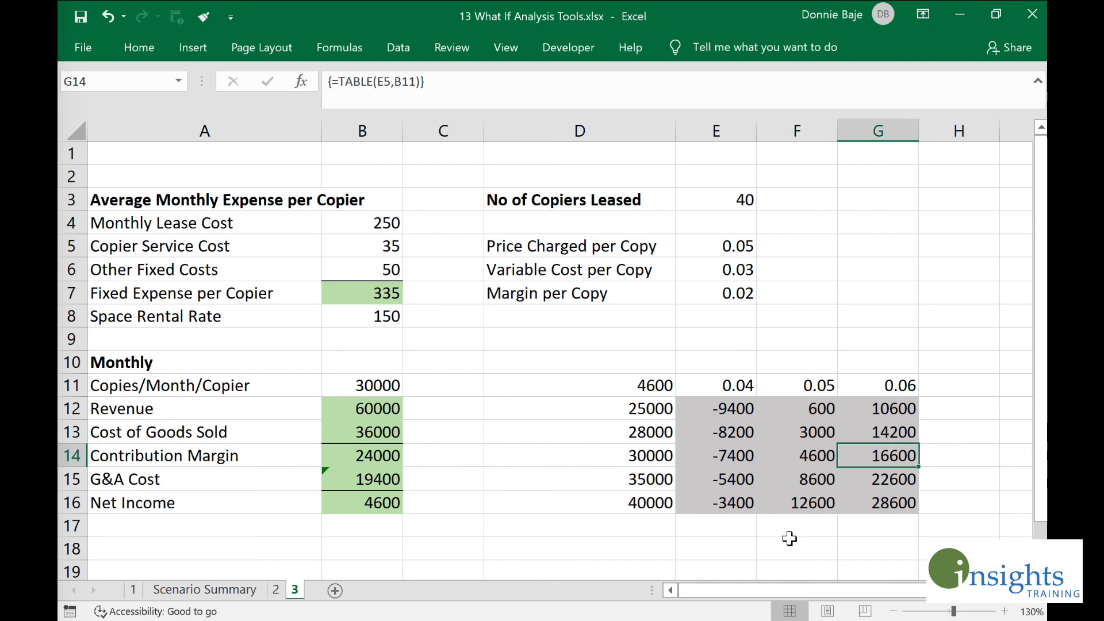
pyautogui.click(800, 475)
pyautogui.click(808, 506)
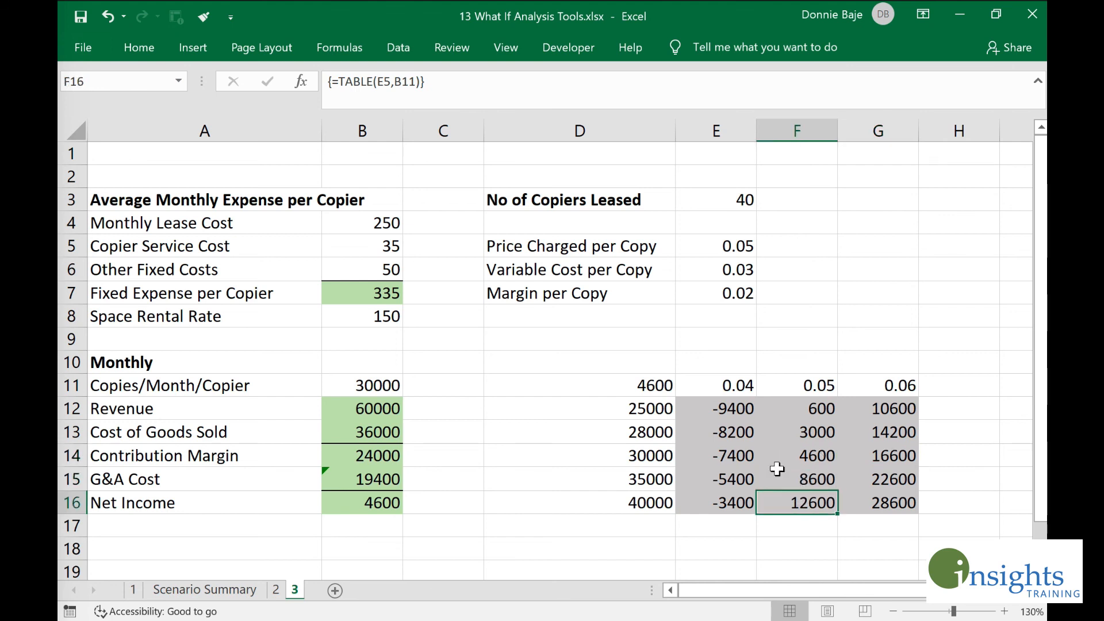
# Step: Review how the copy volumes in column D and the prices in row 11 combine to give the data table results
pyautogui.click(710, 411)
pyautogui.click(923, 473)
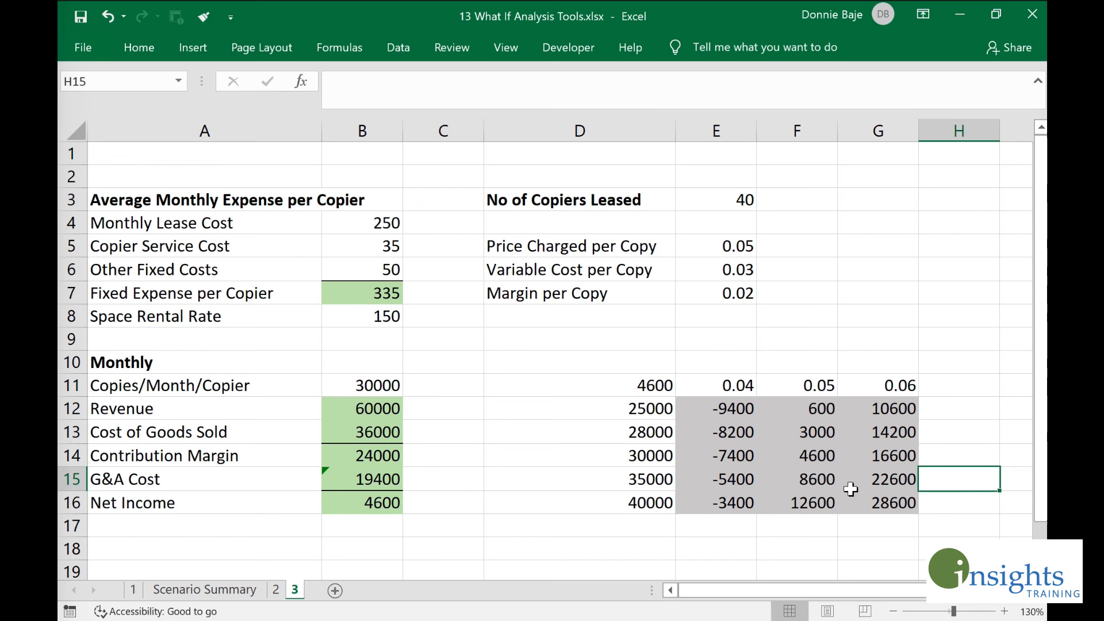
pyautogui.click(833, 492)
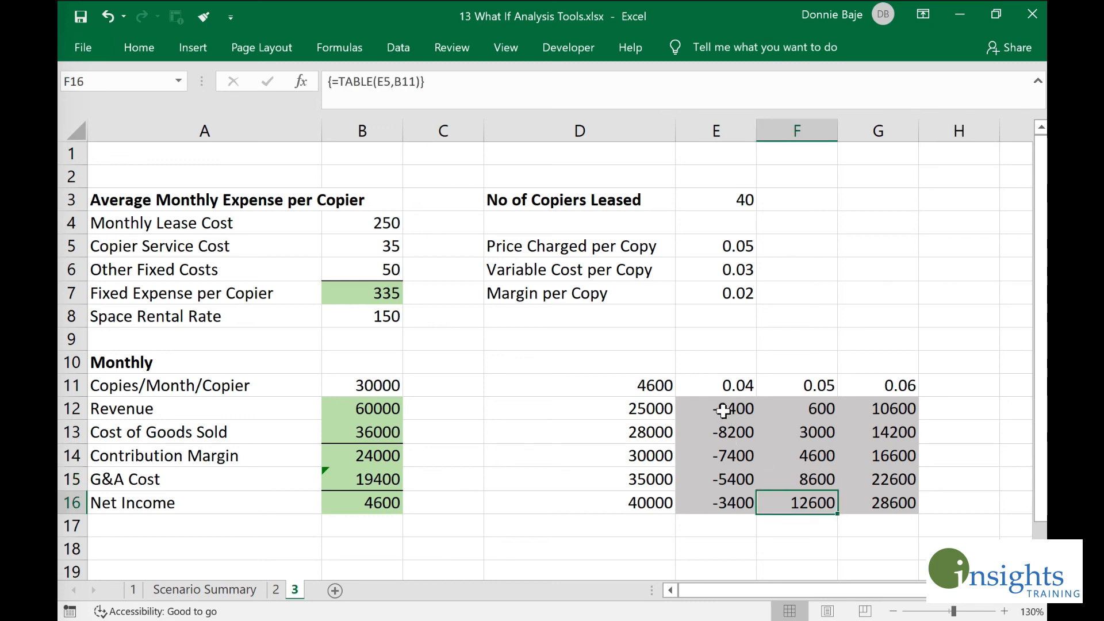
pyautogui.moveTo(643, 409); pyautogui.dragTo(772, 412)
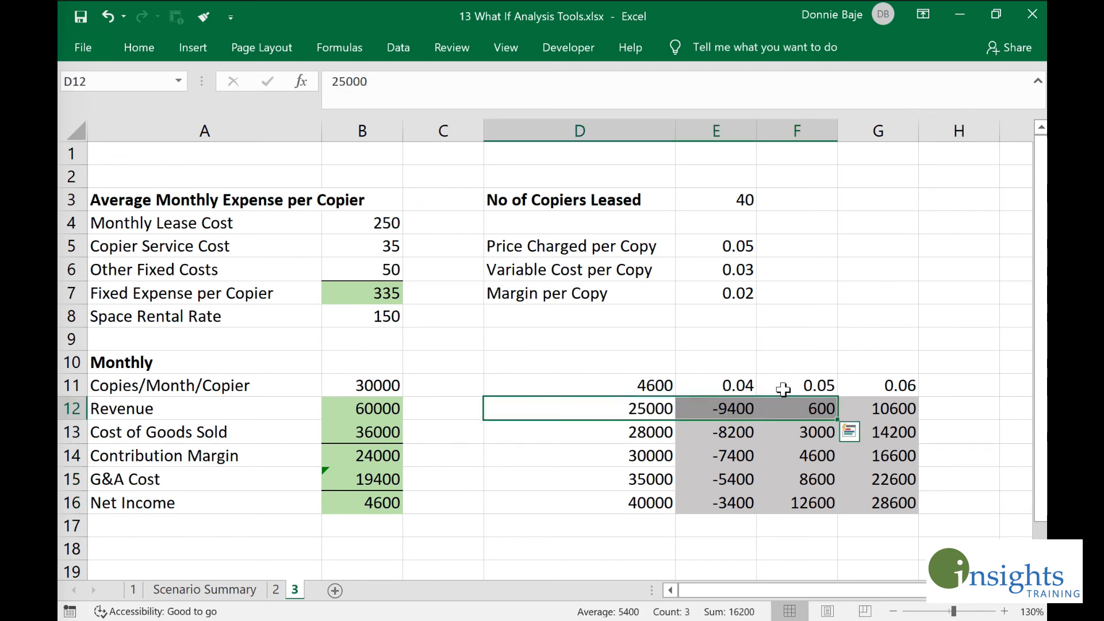
pyautogui.click(782, 388)
pyautogui.click(621, 414)
pyautogui.click(769, 394)
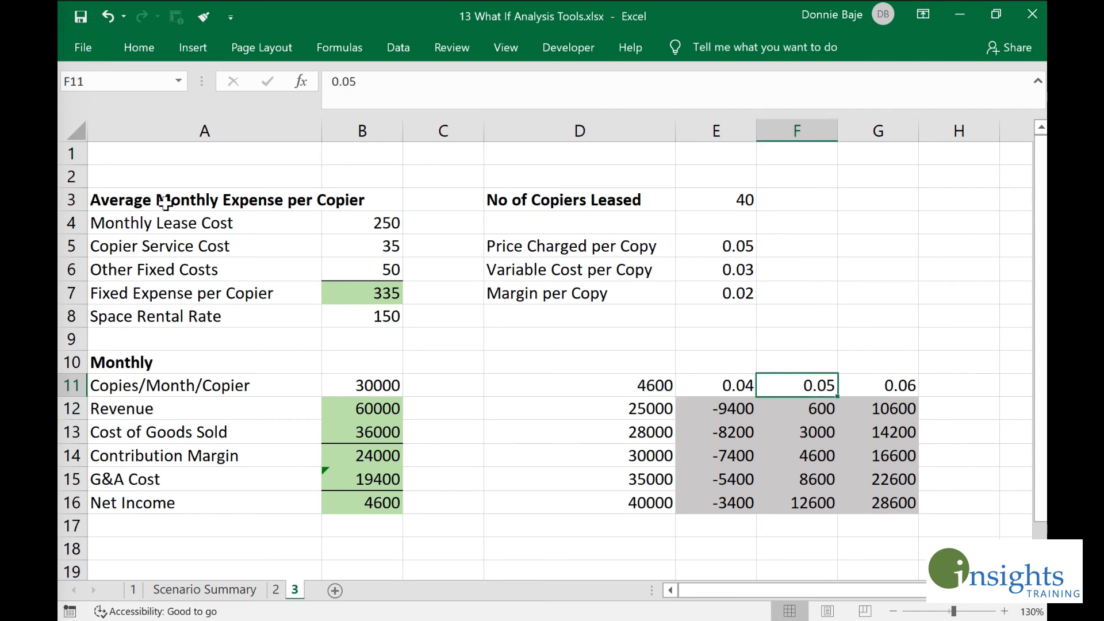